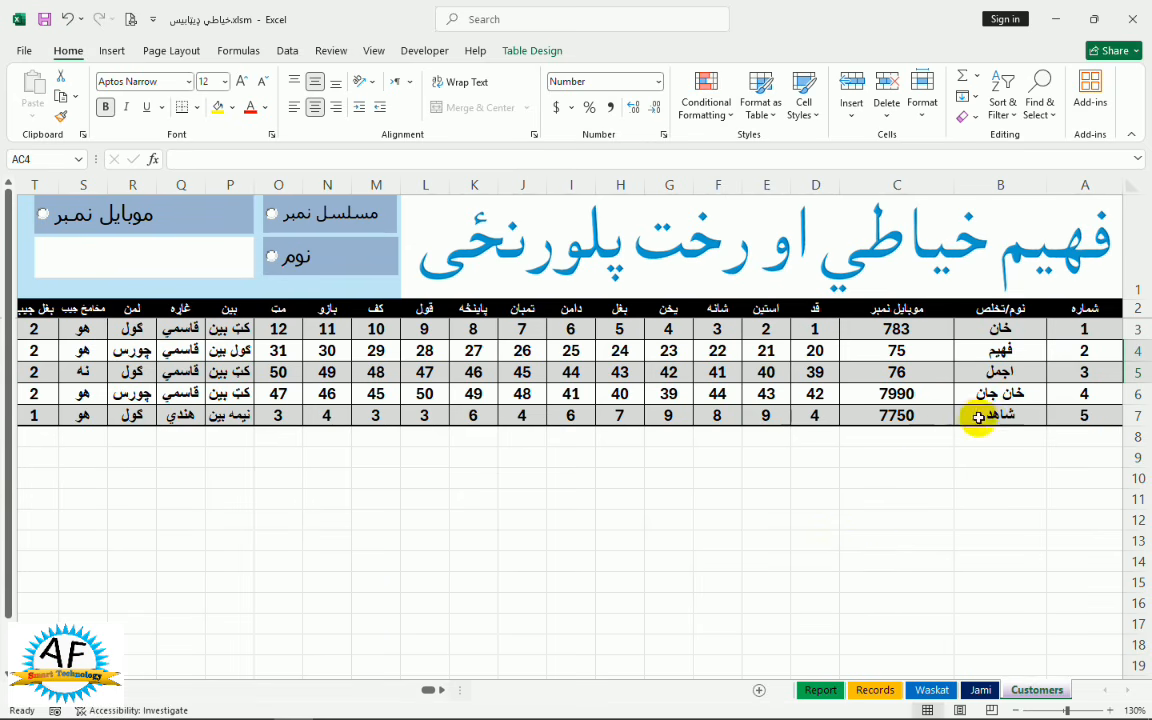
Add customer serial 6 in row 8 with the customer's name and mobile number
scroll(1060, 365, down, 1)
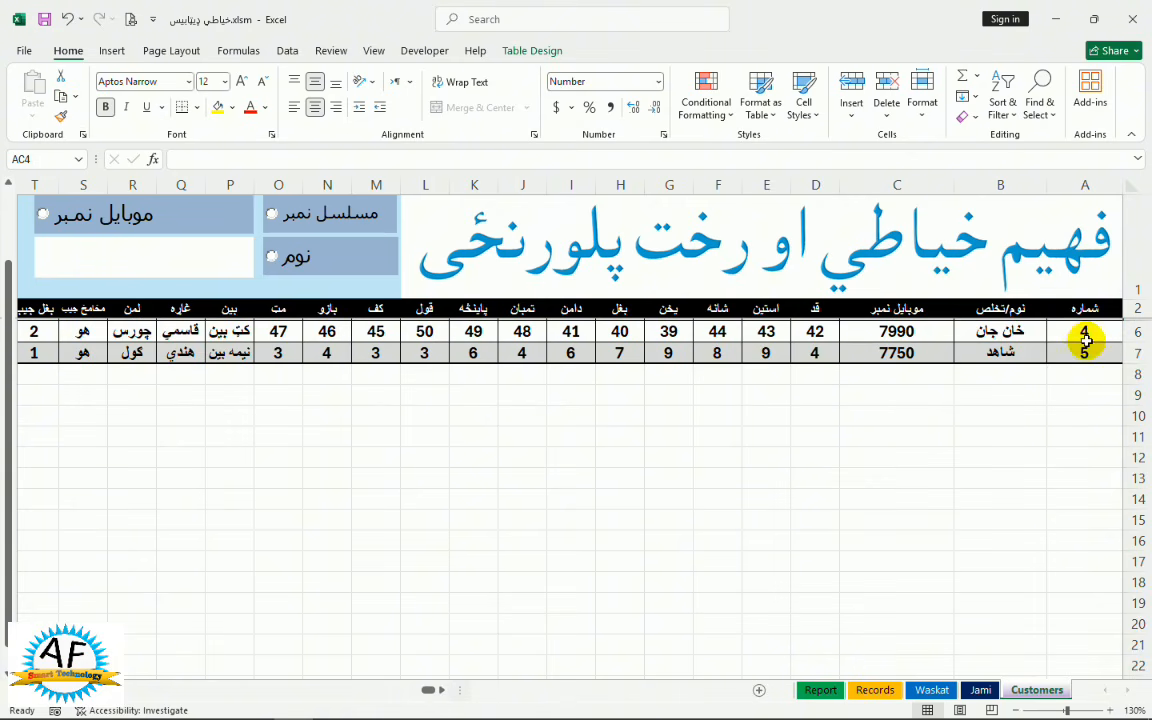
click(990, 371)
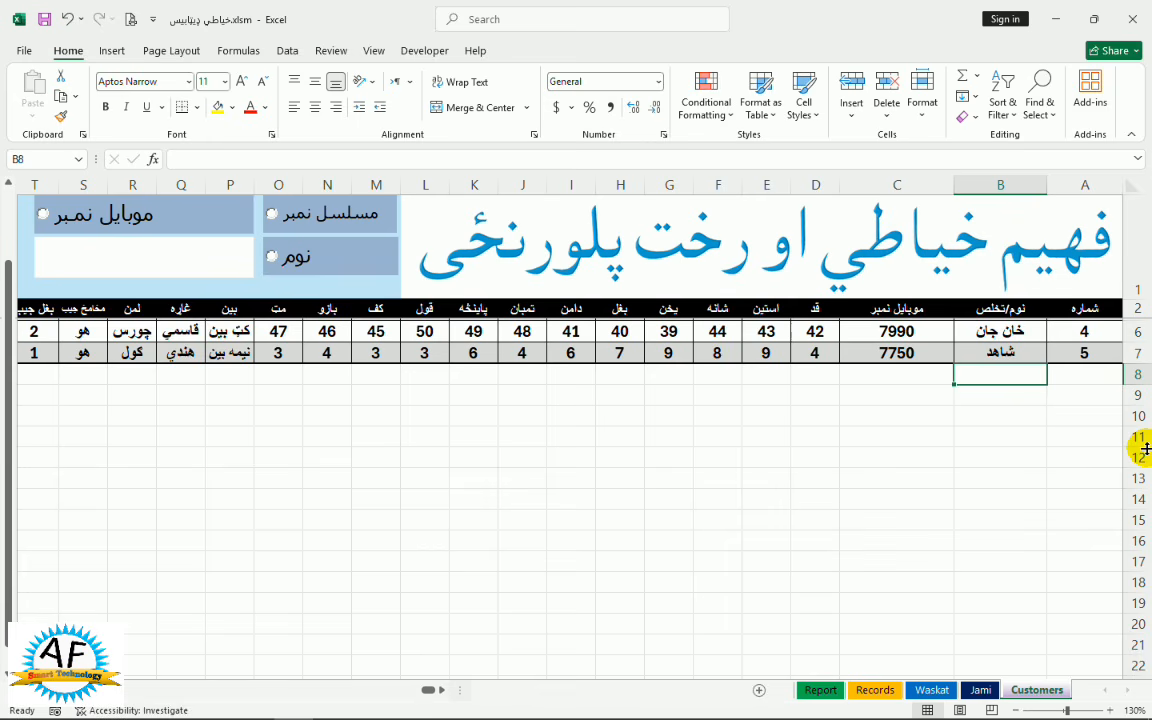
text(غ)
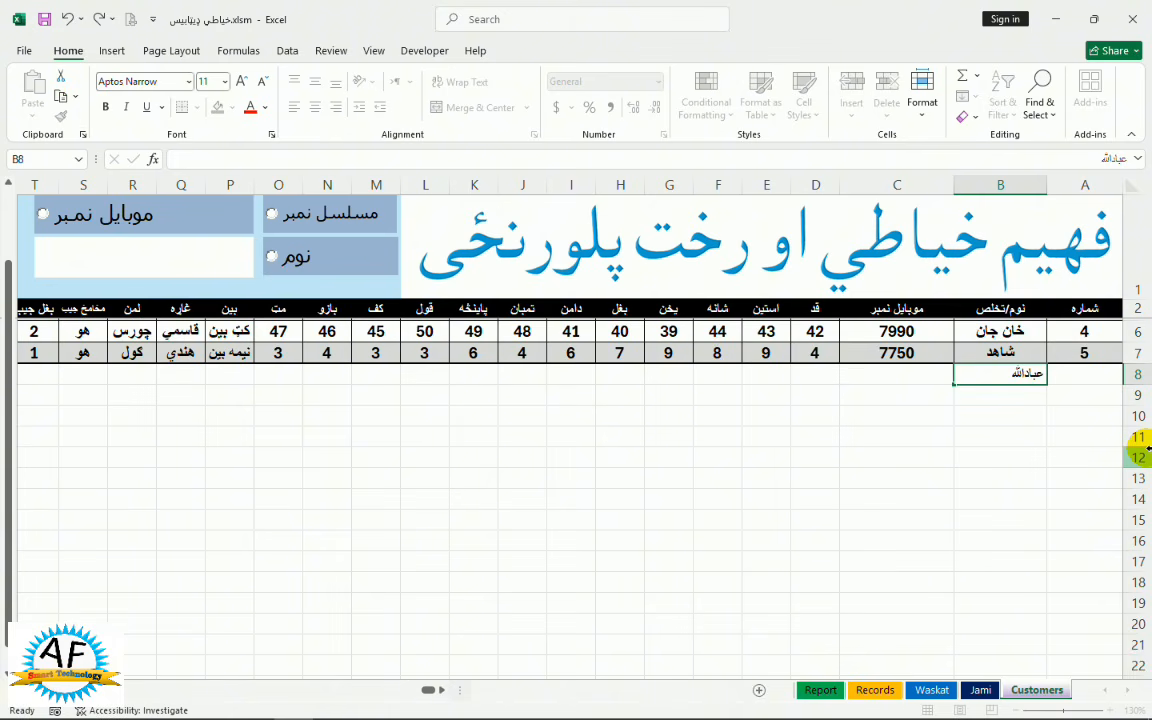
key(Tab)
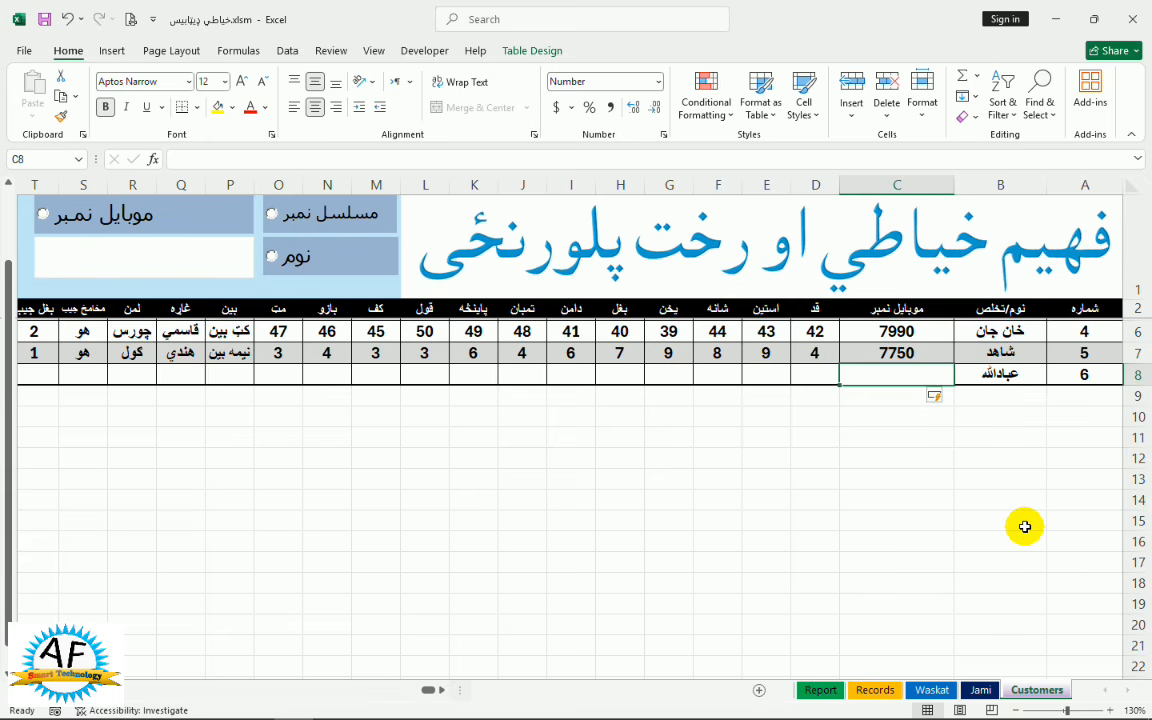
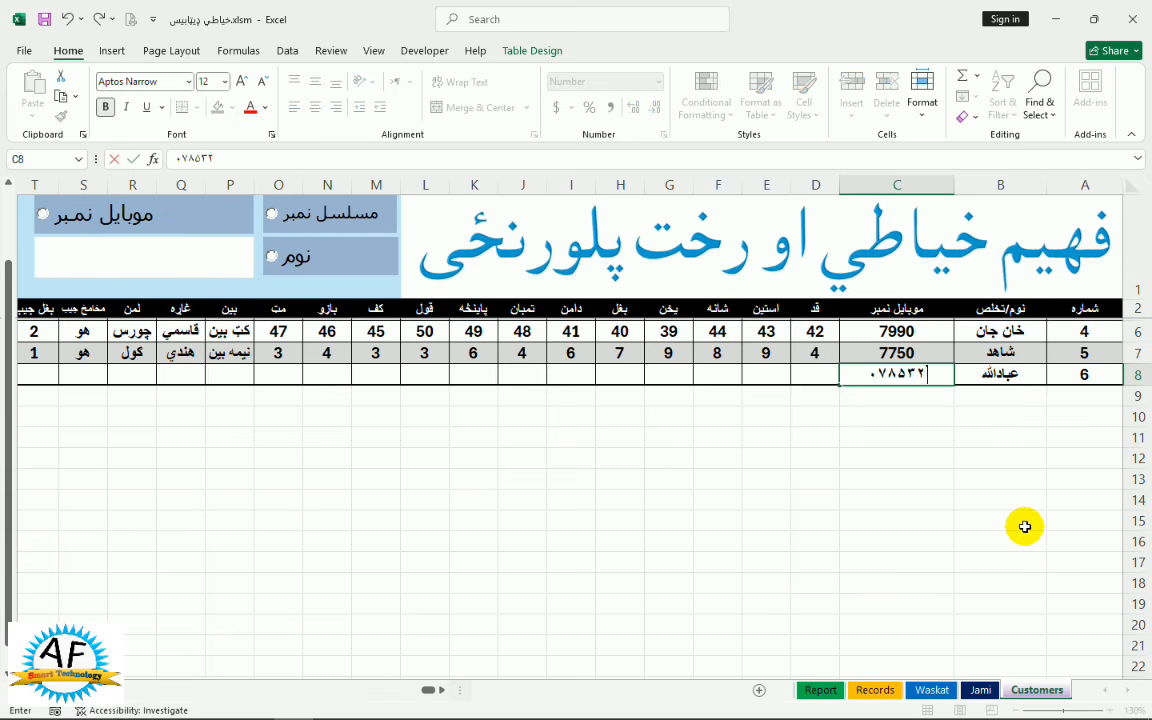
key(Return)
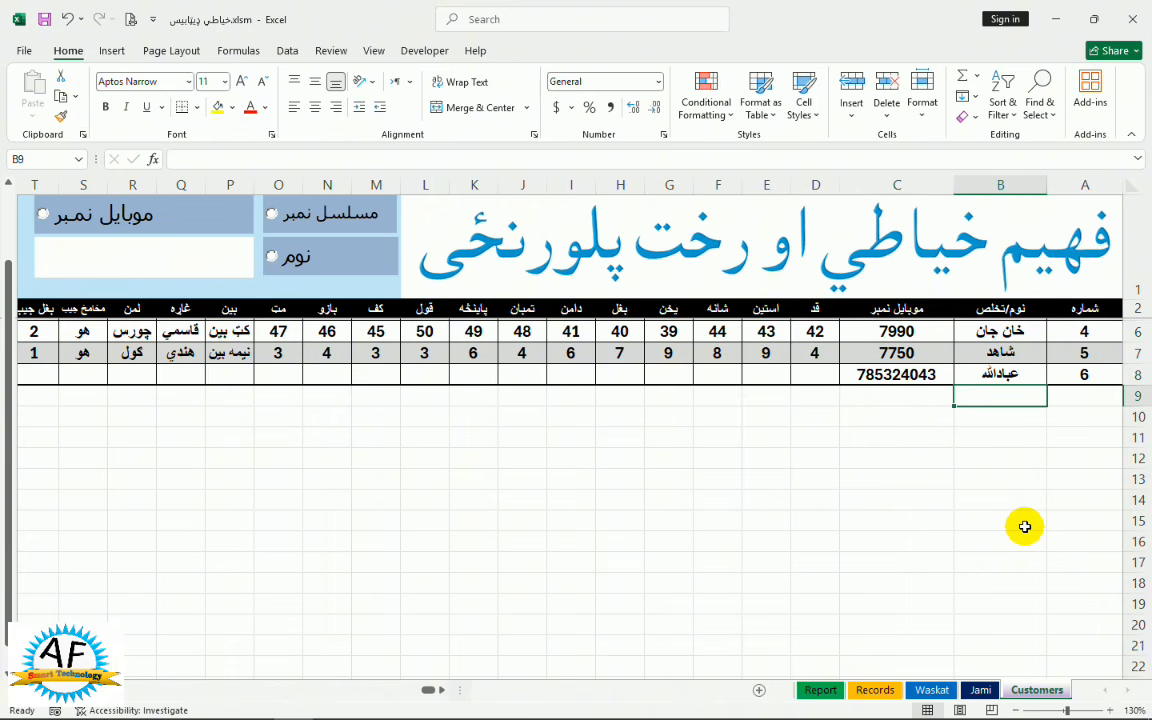
scroll(1024, 526, up, 1)
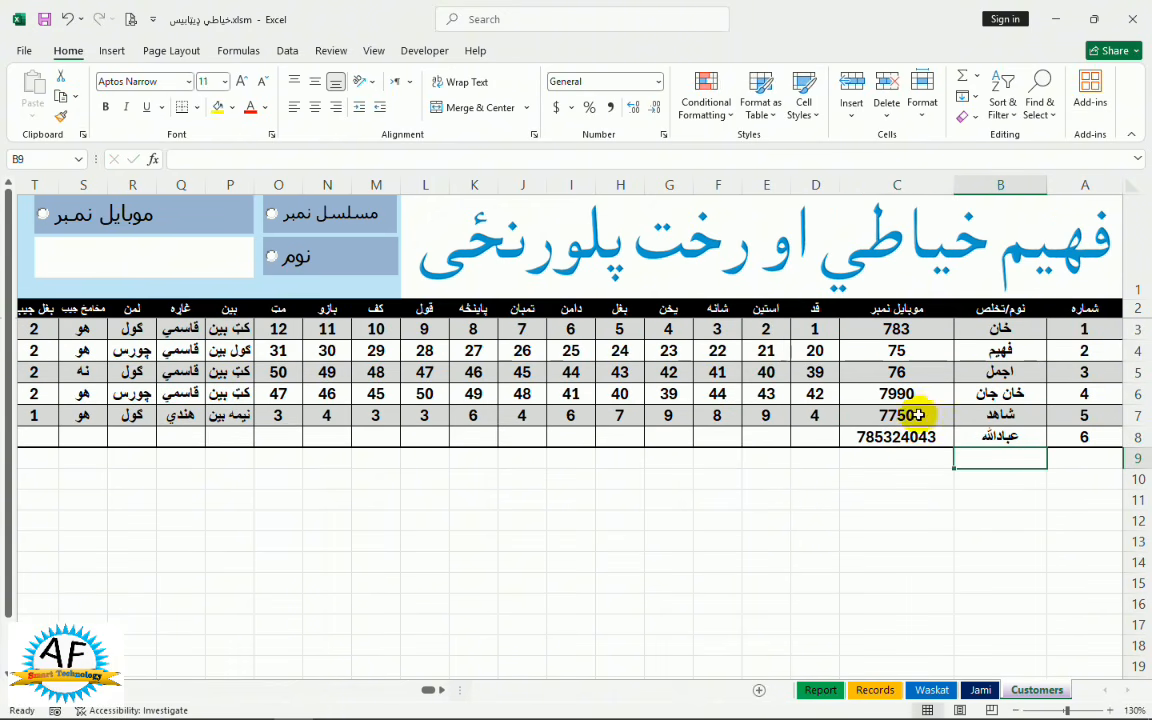
click(876, 440)
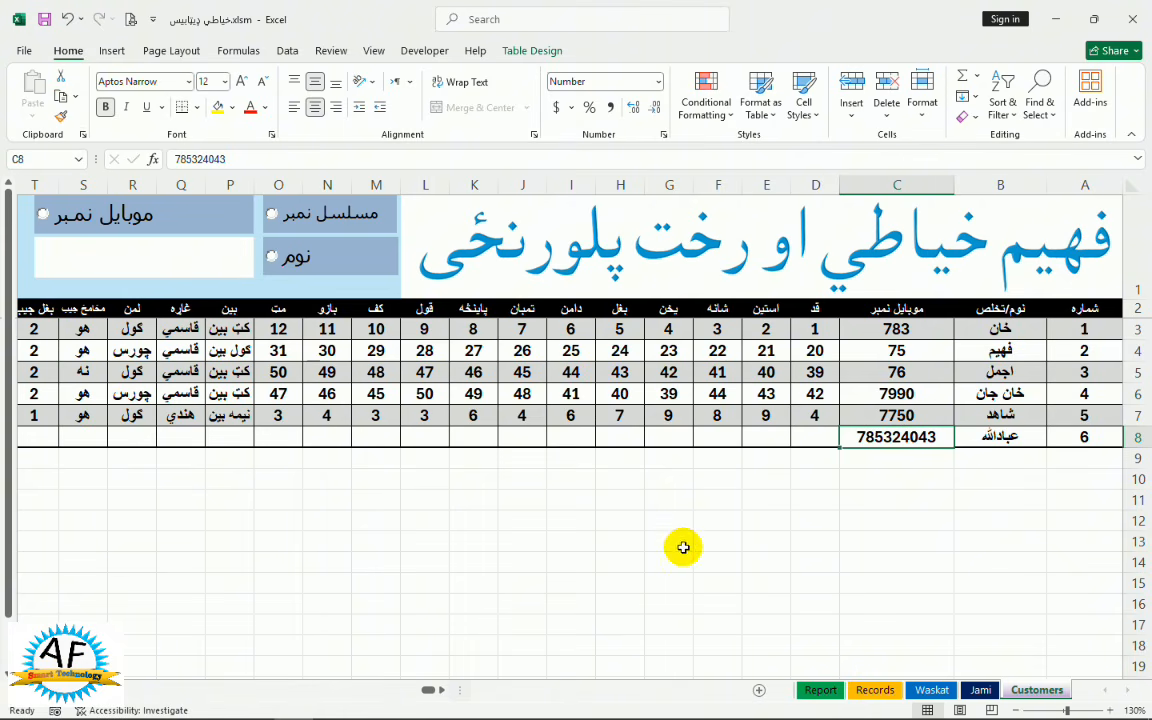
Copy customer 2's measurements from D4:V4 and paste them into row 8 at D8
click(813, 437)
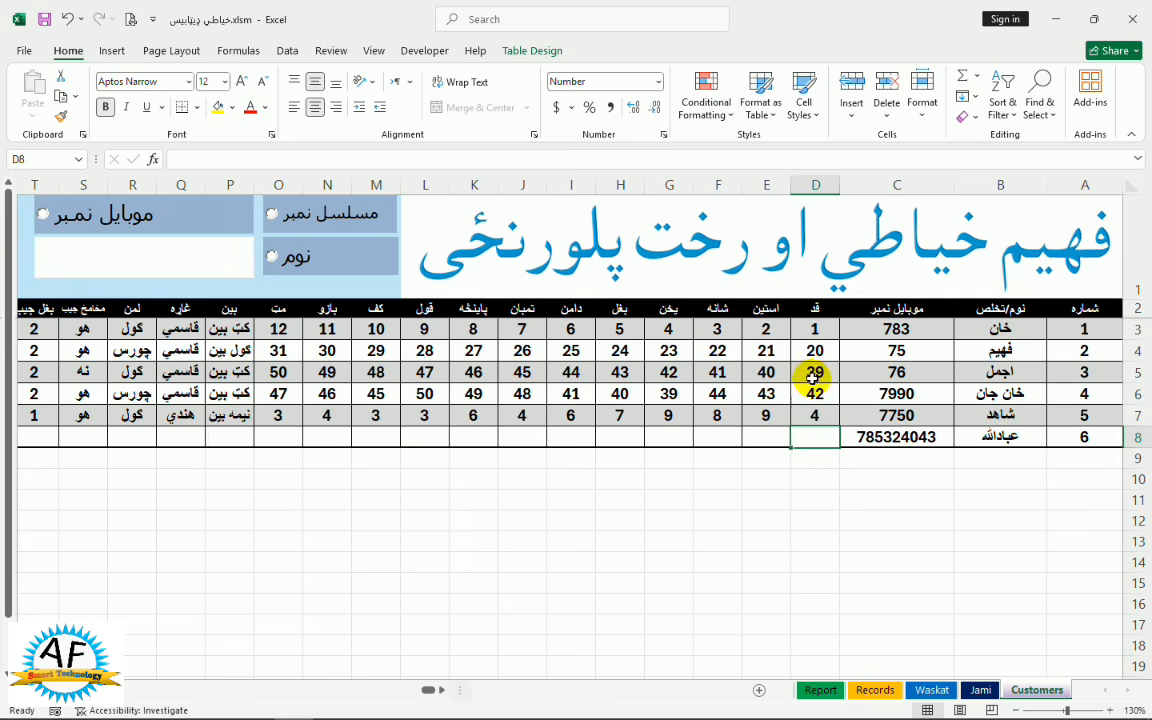
drag(810, 353, 103, 368)
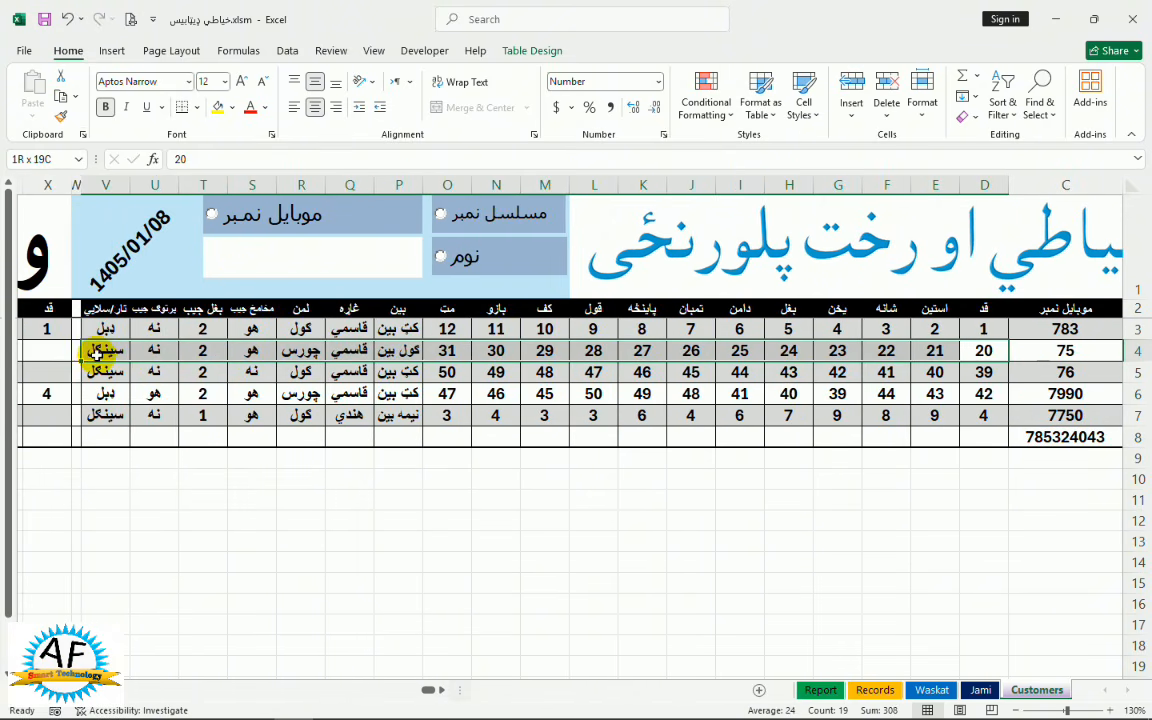
key(ctrl+c)
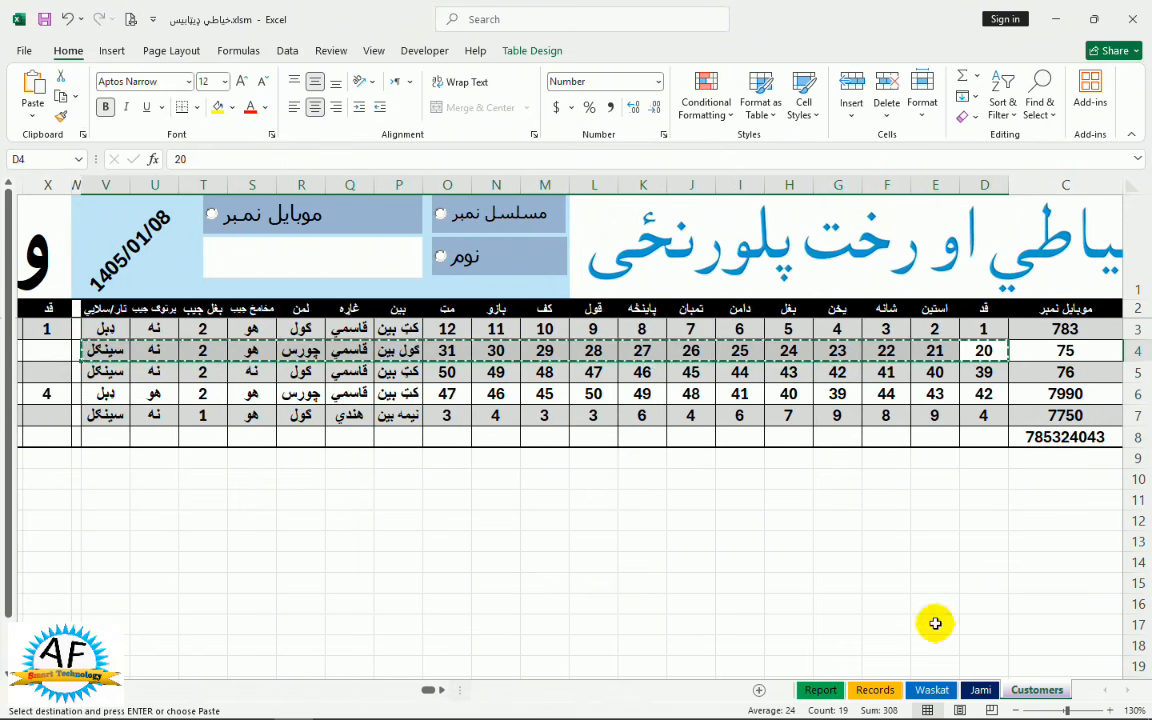
click(972, 435)
right_click(972, 435)
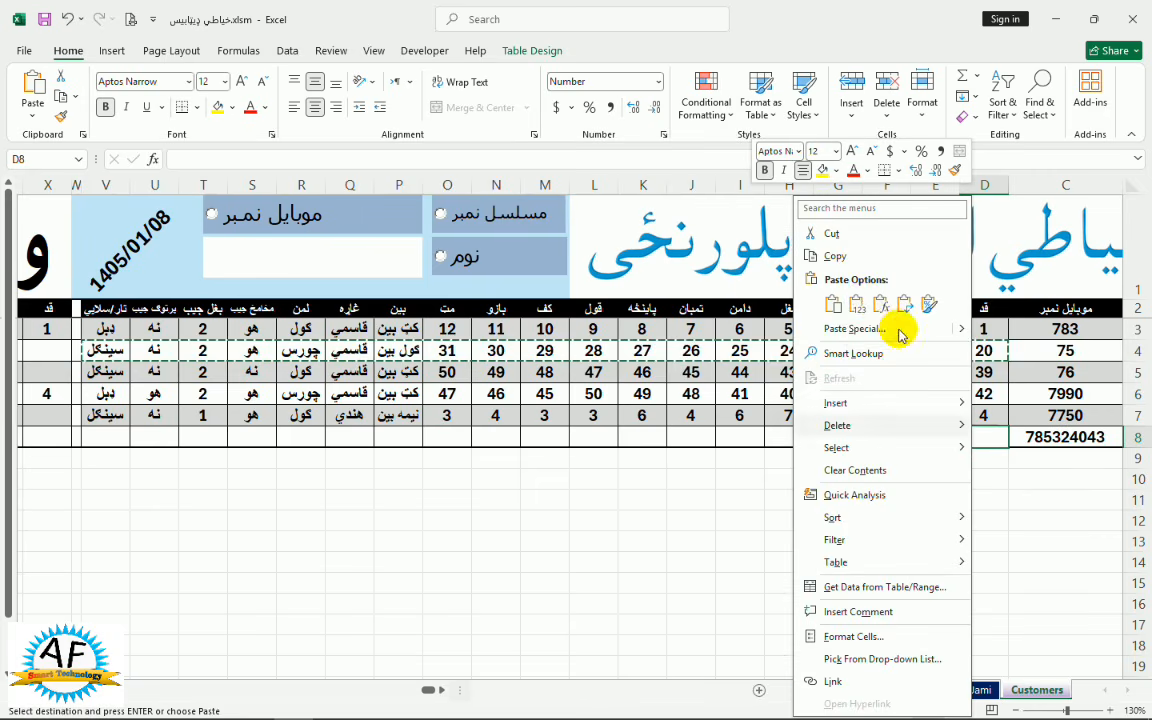
click(843, 303)
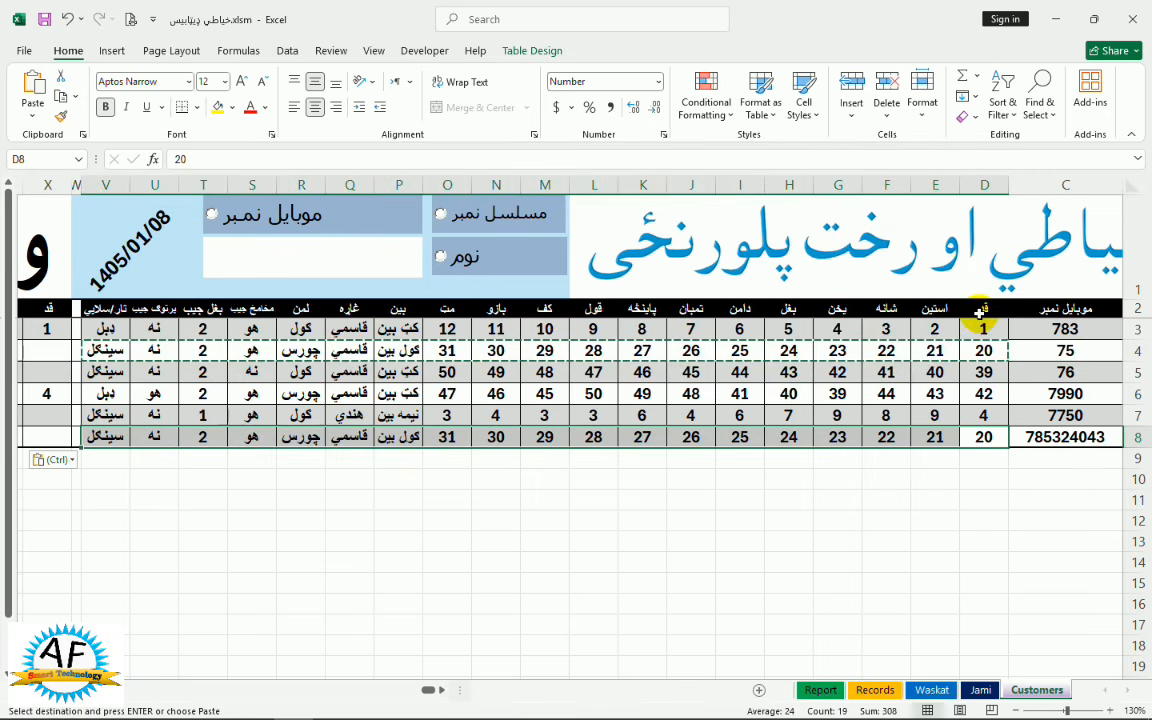
click(935, 310)
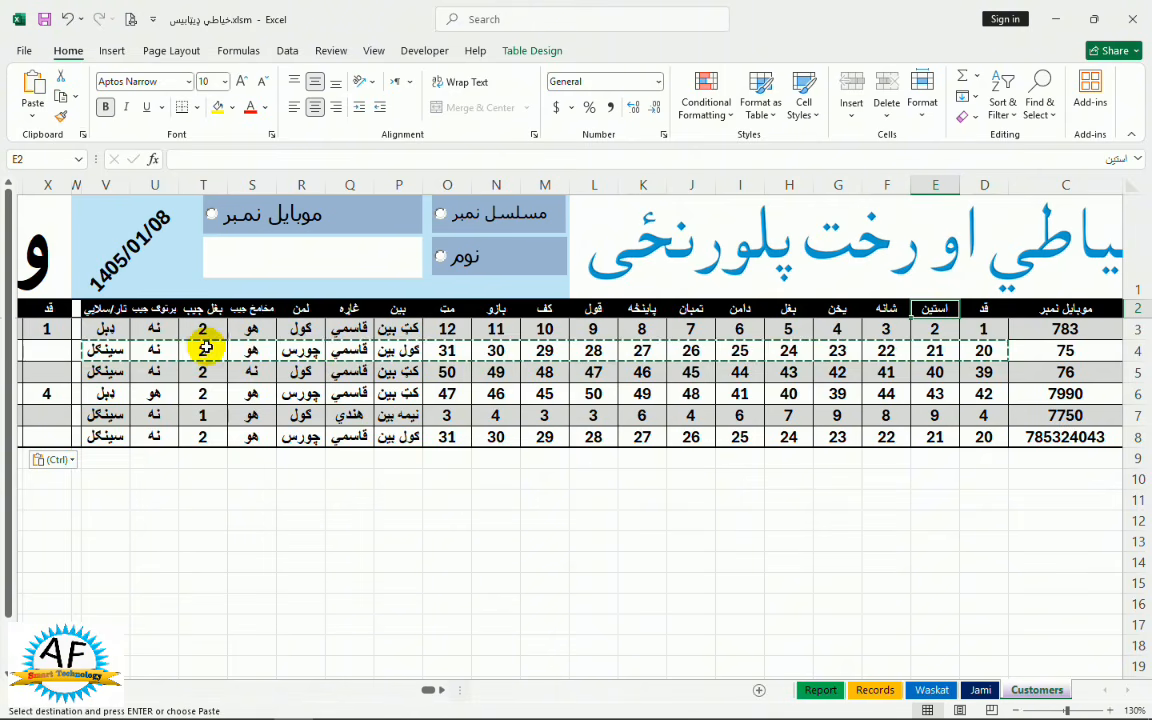
scroll(570, 430, left, 6)
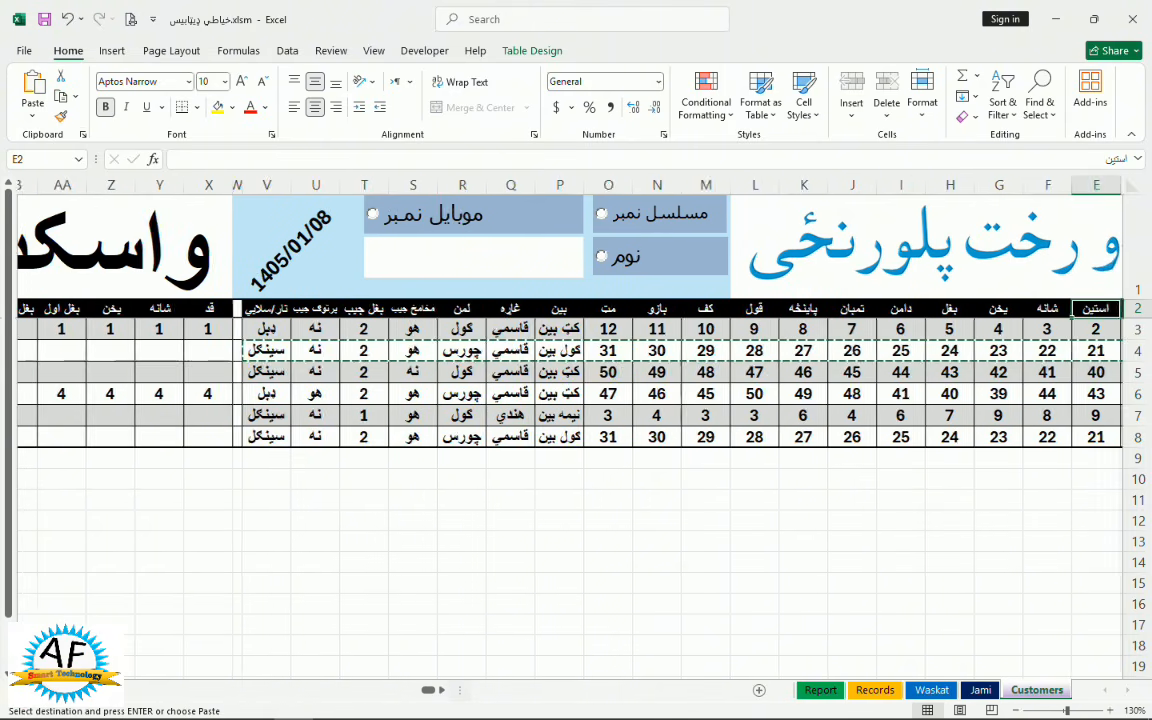
scroll(324, 463, left, 1)
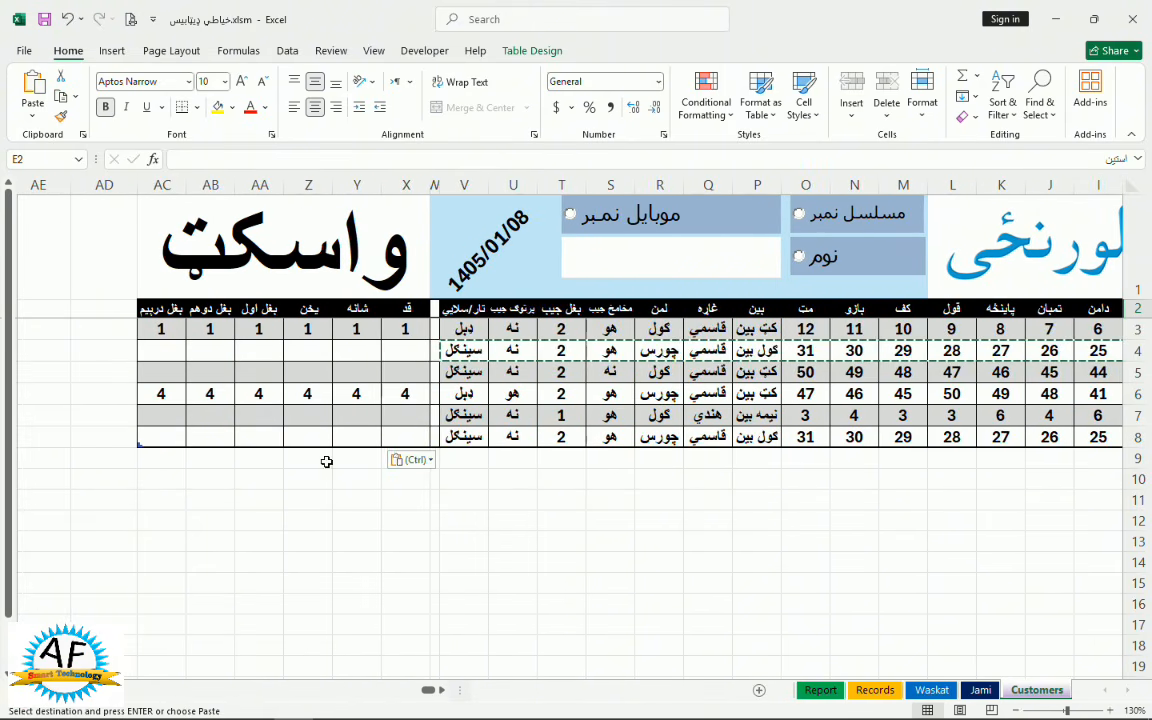
click(404, 434)
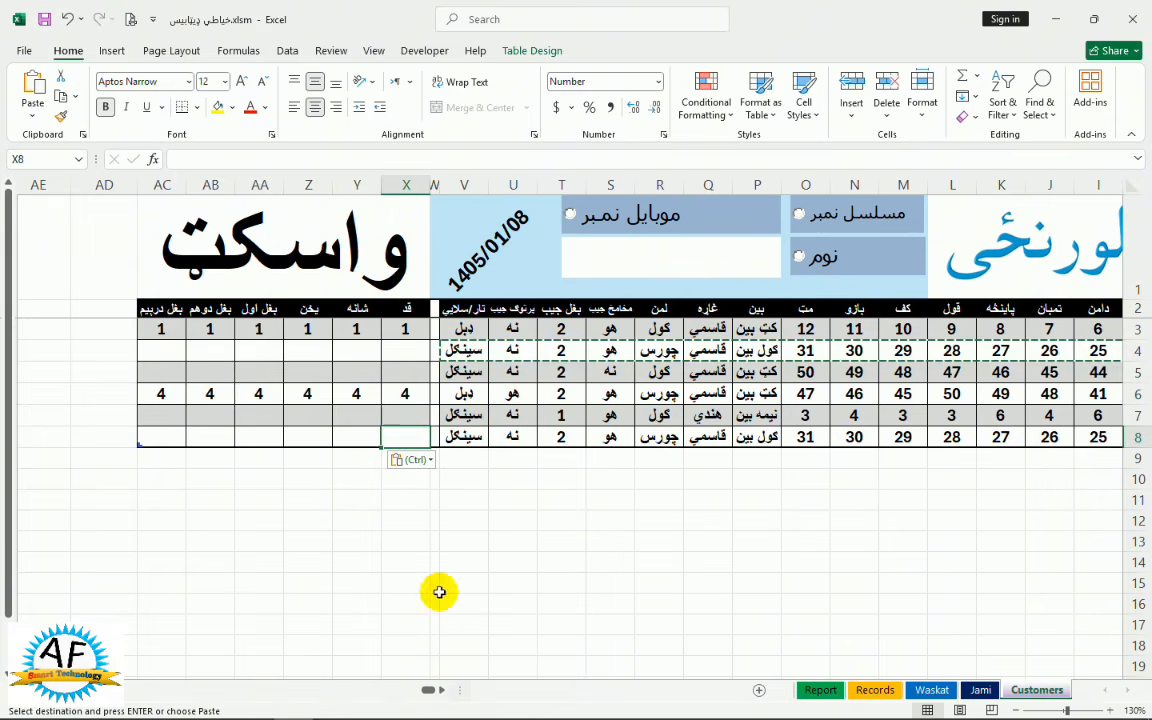
drag(427, 689, 603, 681)
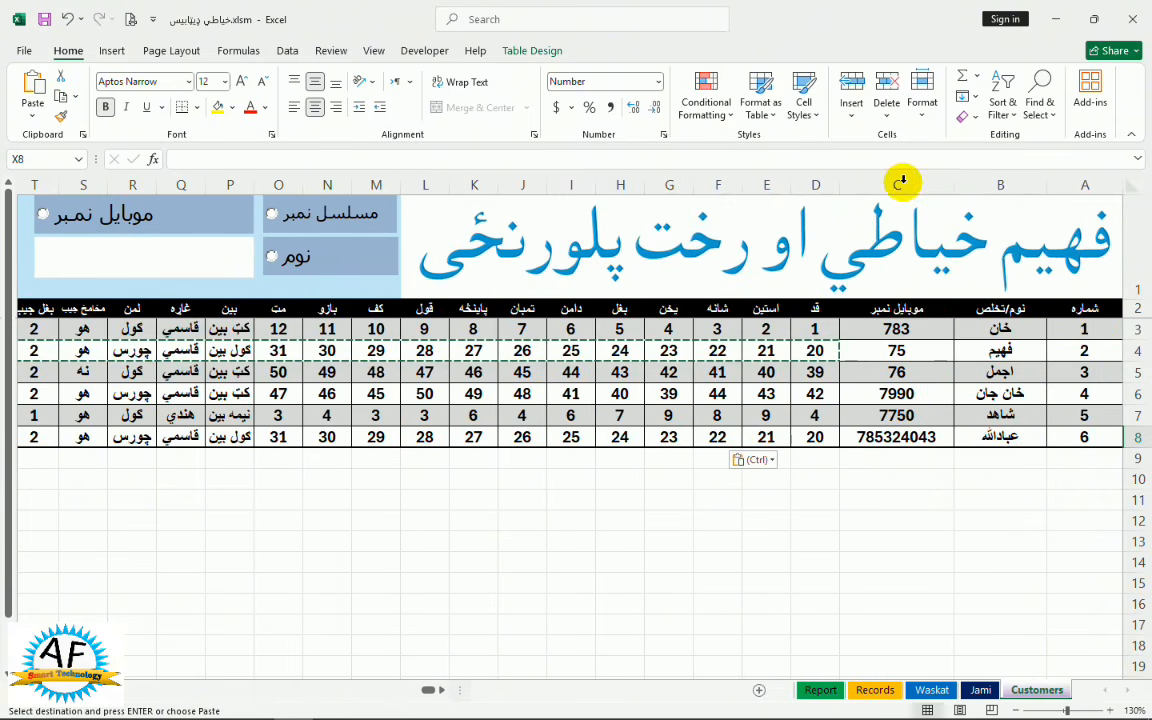
Freeze panes at column C so the serial and name columns stay fixed
click(843, 184)
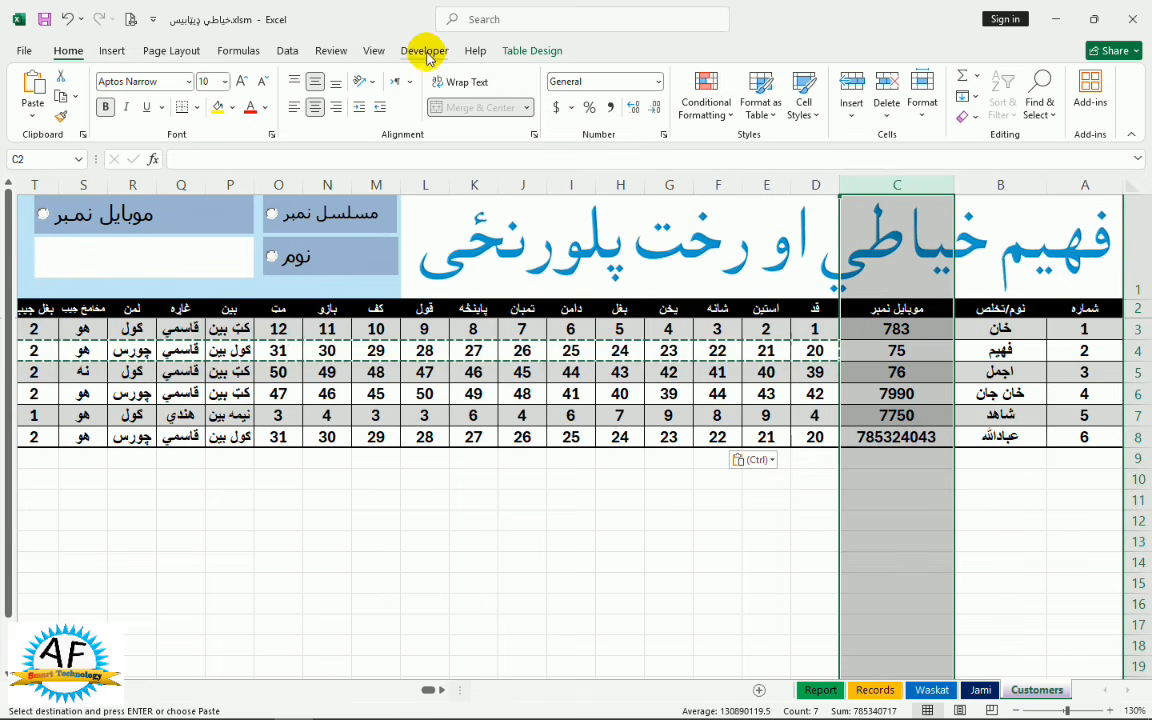
click(764, 327)
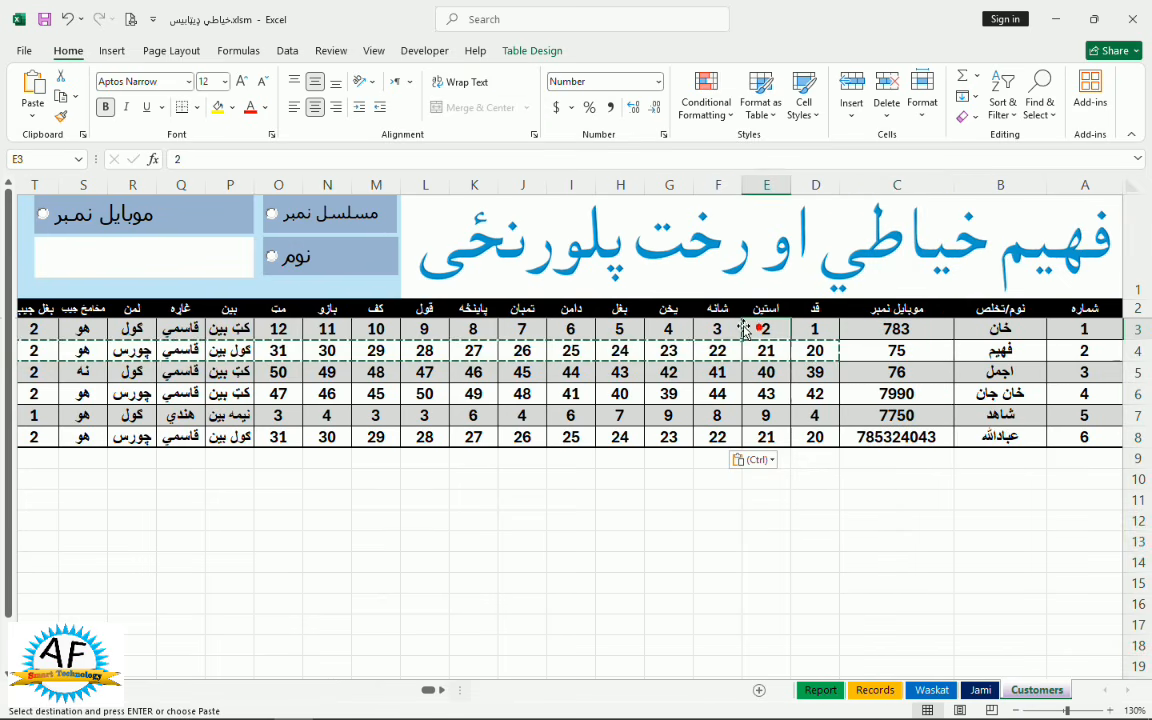
drag(620, 350, 860, 437)
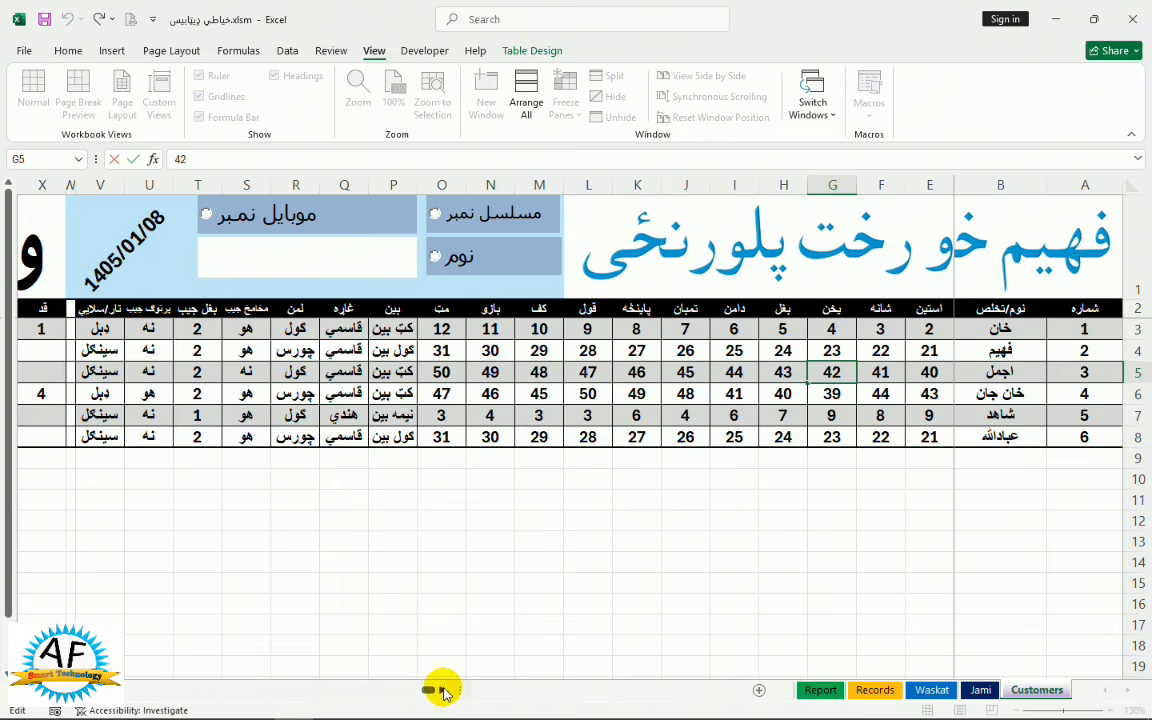
Scroll the sheet sideways to check the frozen columns stay visible
drag(432, 692, 434, 689)
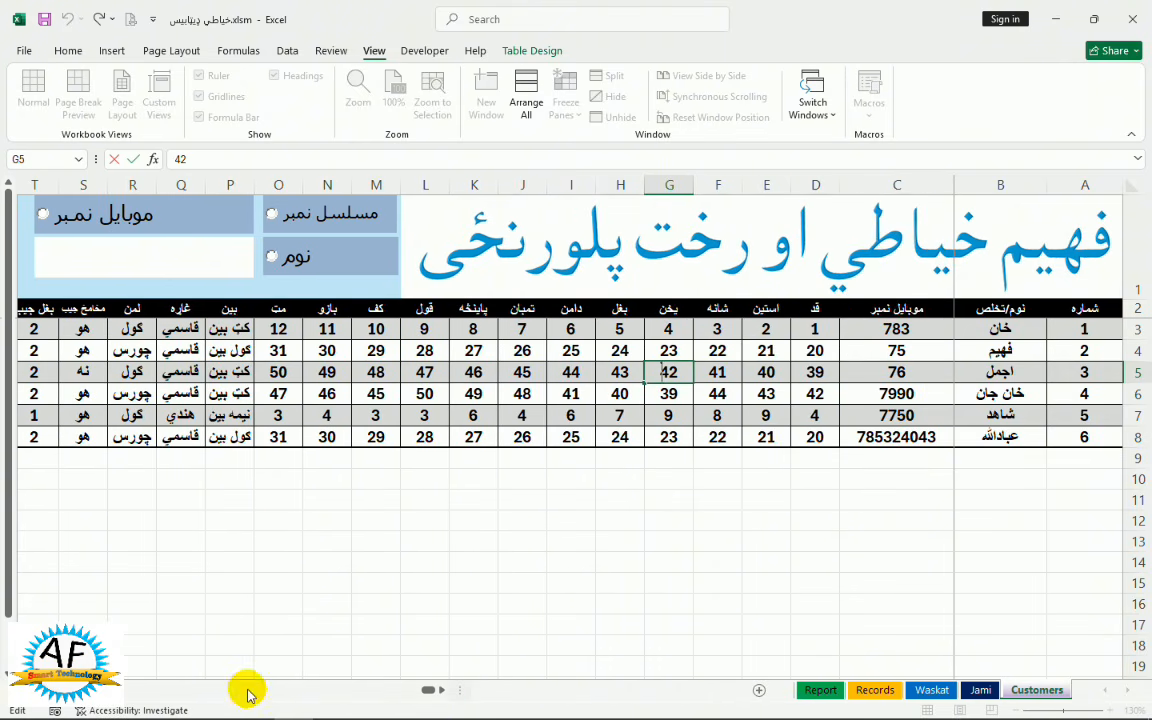
scroll(430, 400, left, 15)
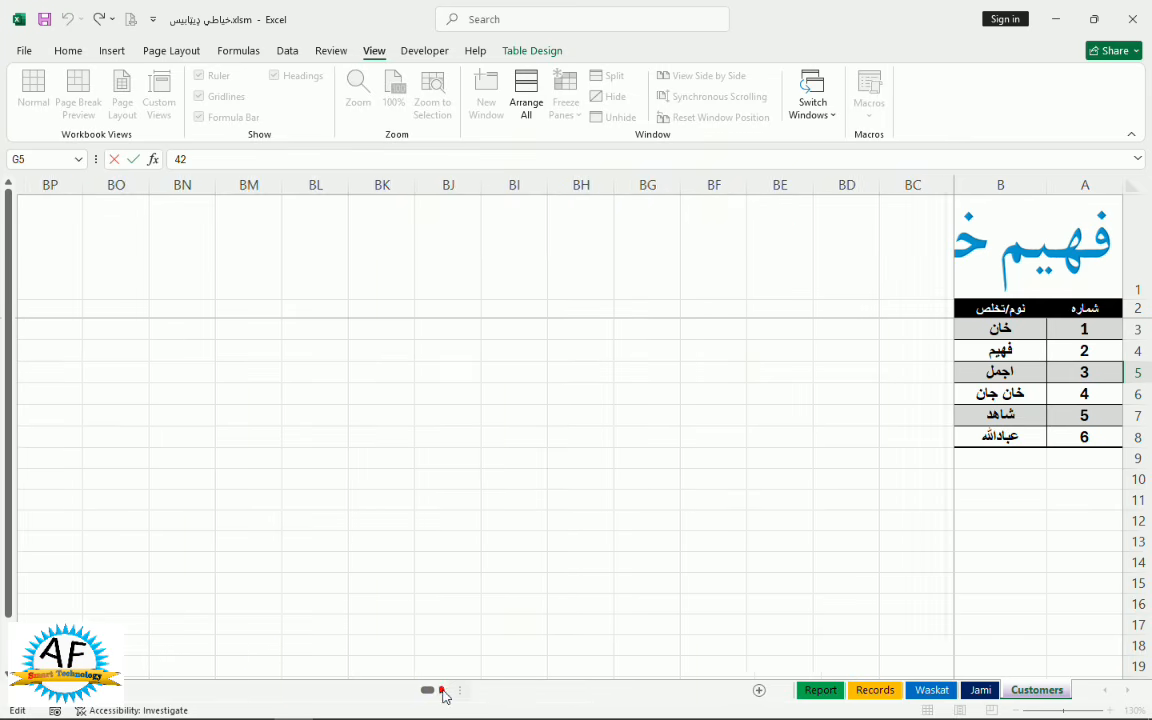
click(441, 690)
click(444, 691)
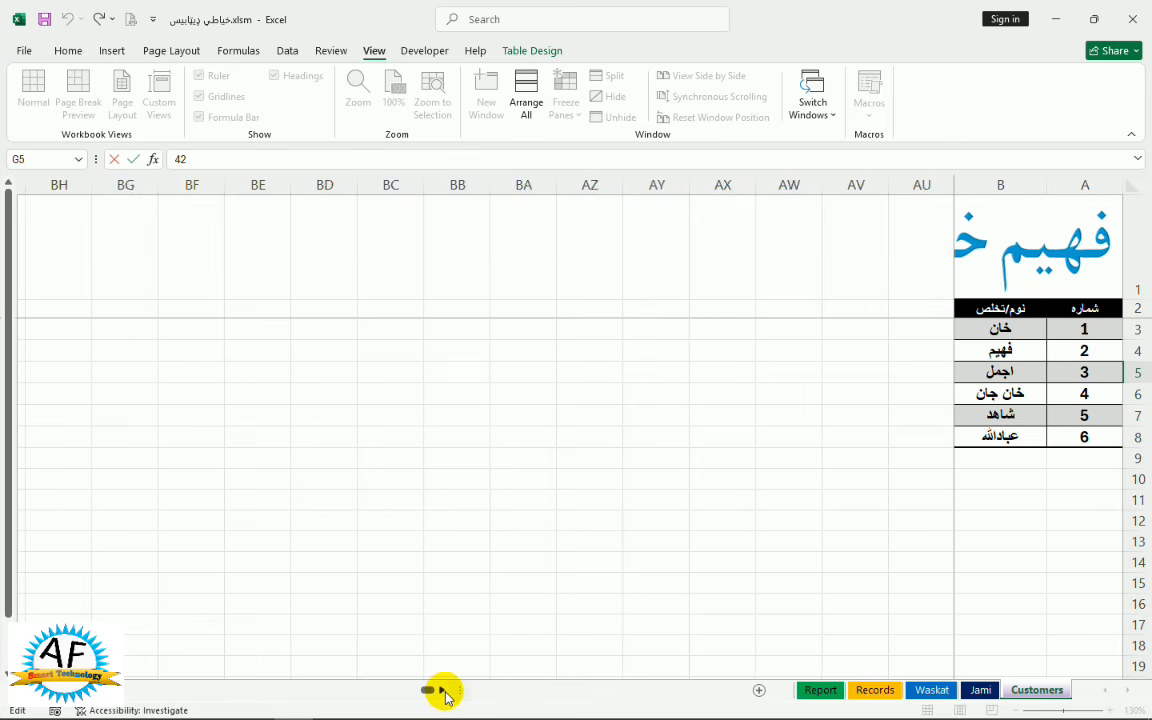
click(444, 692)
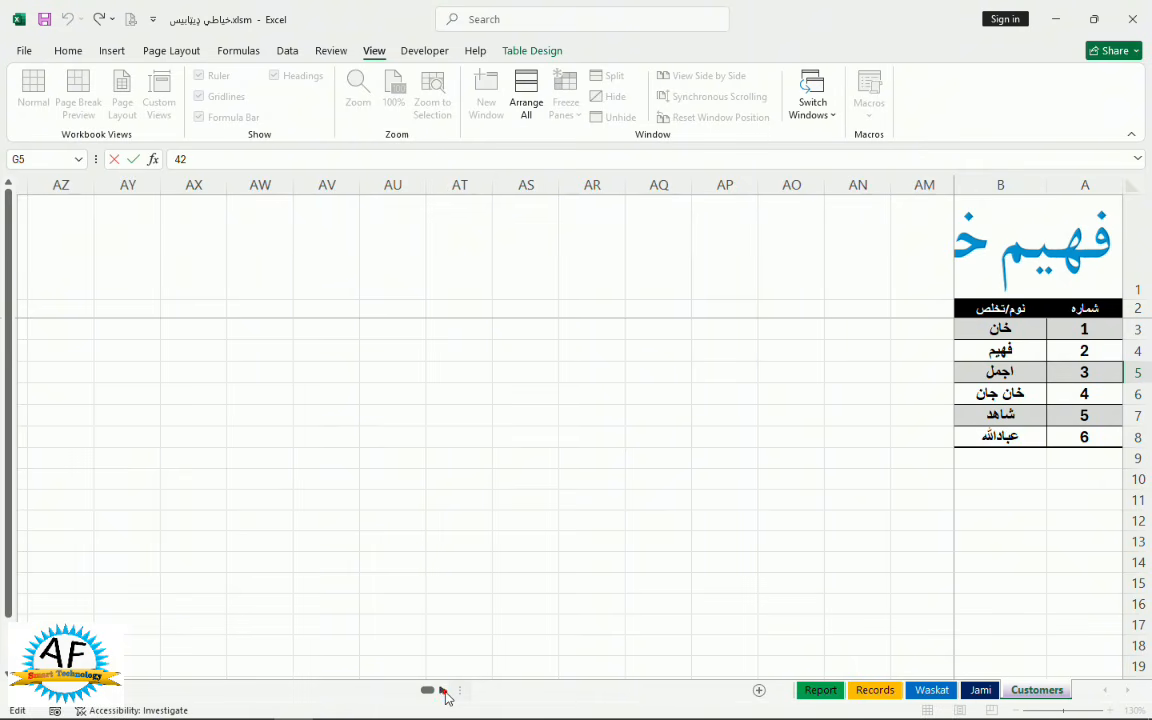
drag(429, 691, 440, 692)
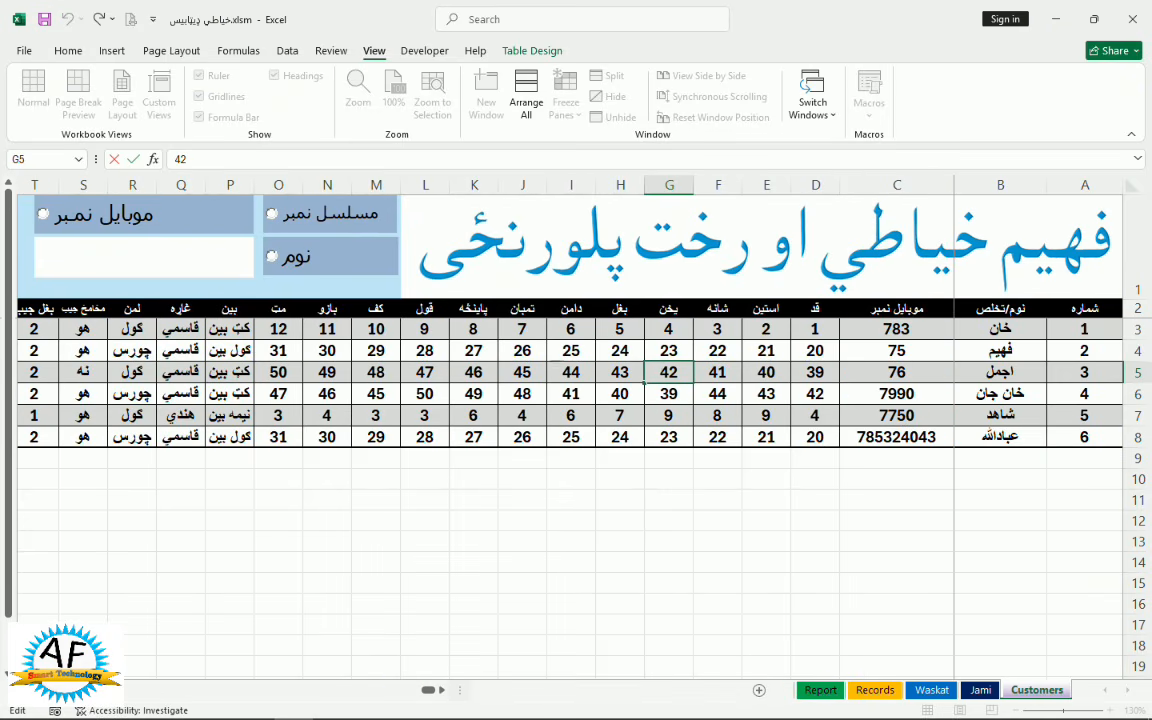
scroll(293, 473, left, 1)
drag(298, 473, 125, 485)
click(118, 481)
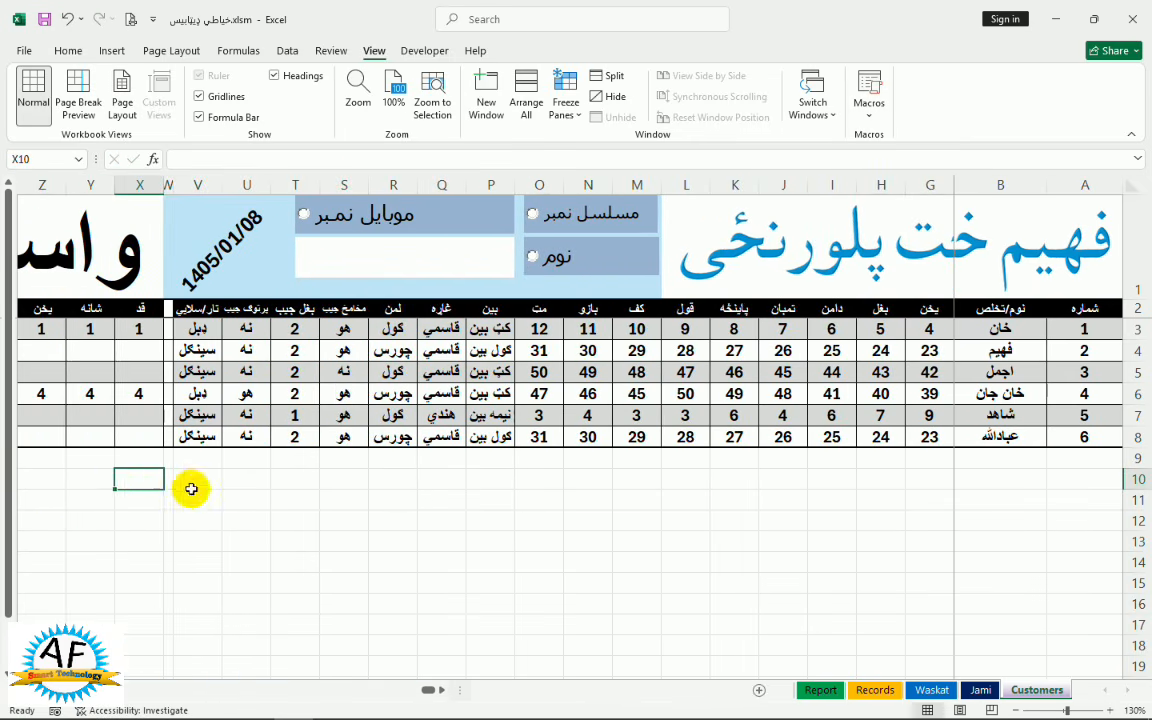
Enter waistcoat measurements 2, 5, 7, 5, 4, 8 in X8:AC8 for serial 6
drag(199, 471, 160, 478)
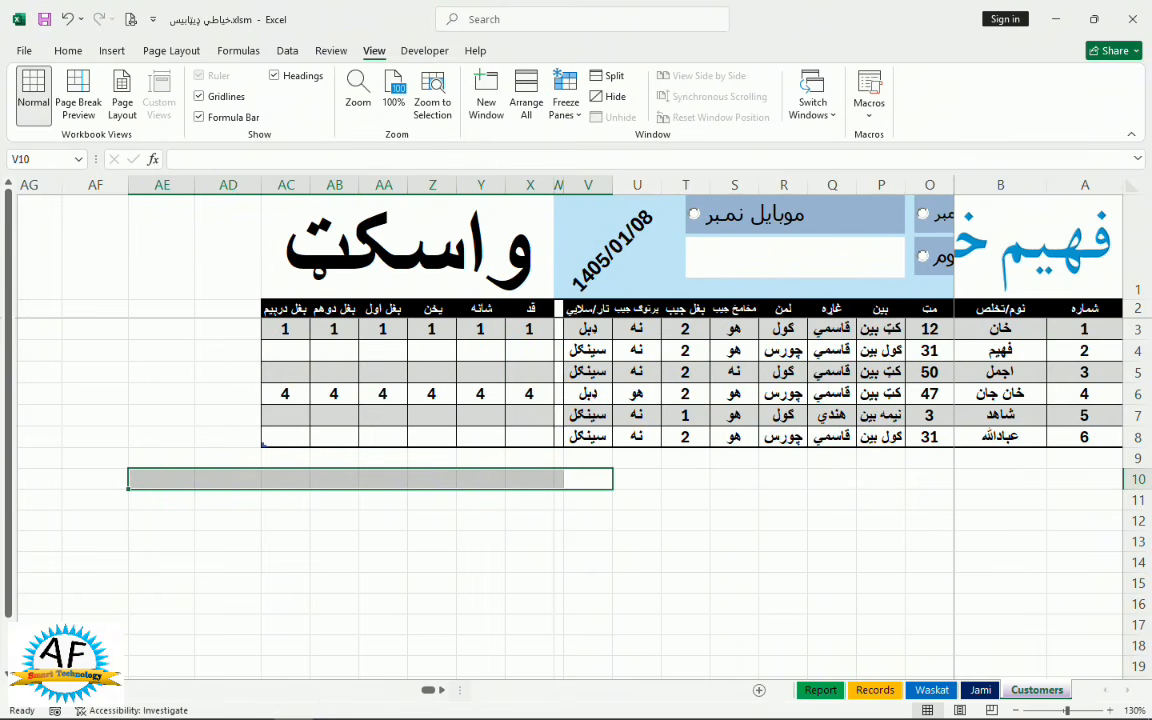
click(540, 436)
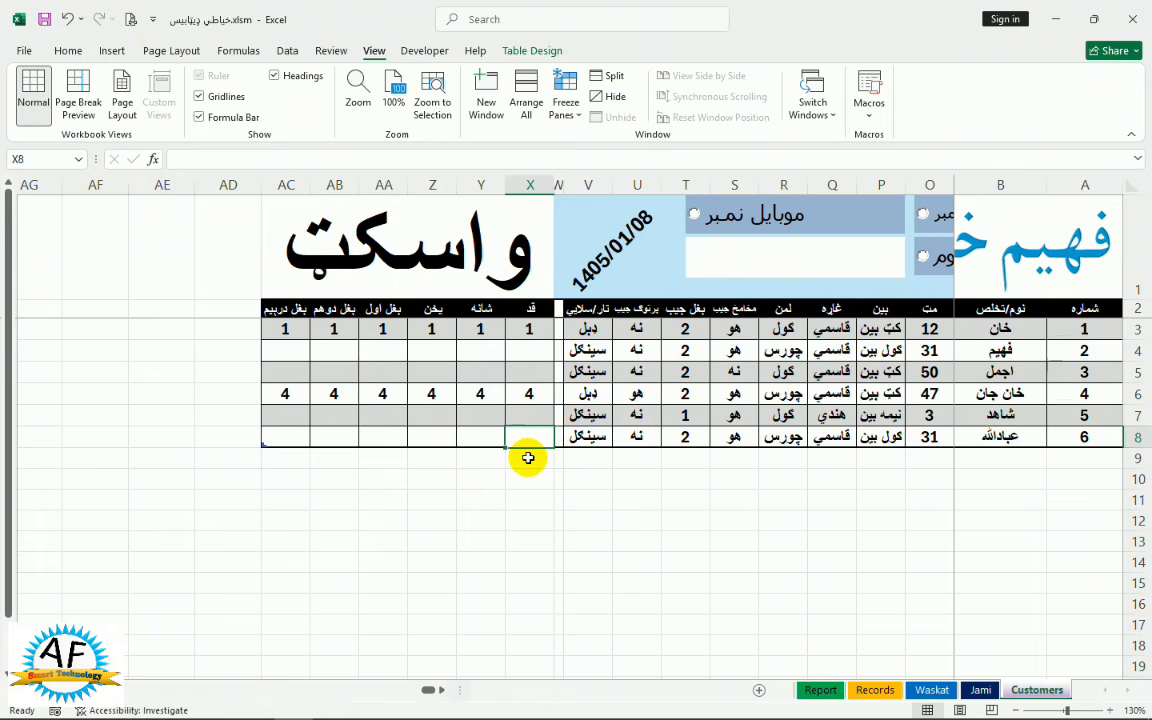
text(2)
key(Tab)
text(5)
key(Tab)
text(7)
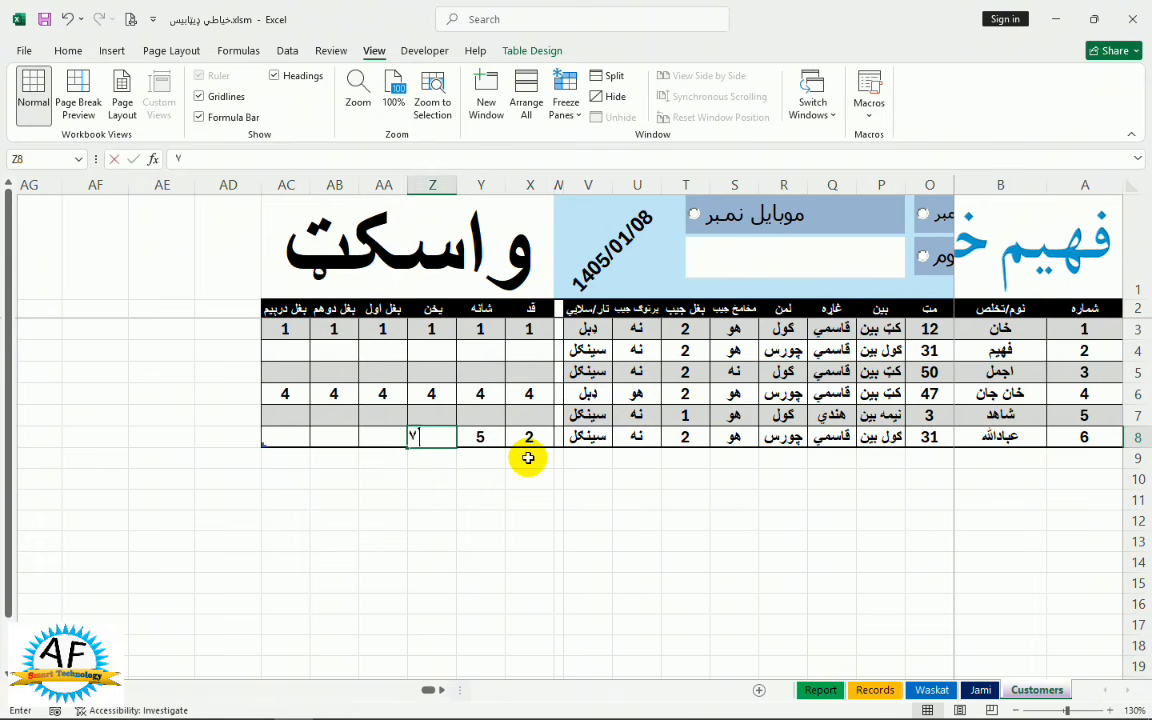
key(Tab)
text(5)
key(Tab)
text(4)
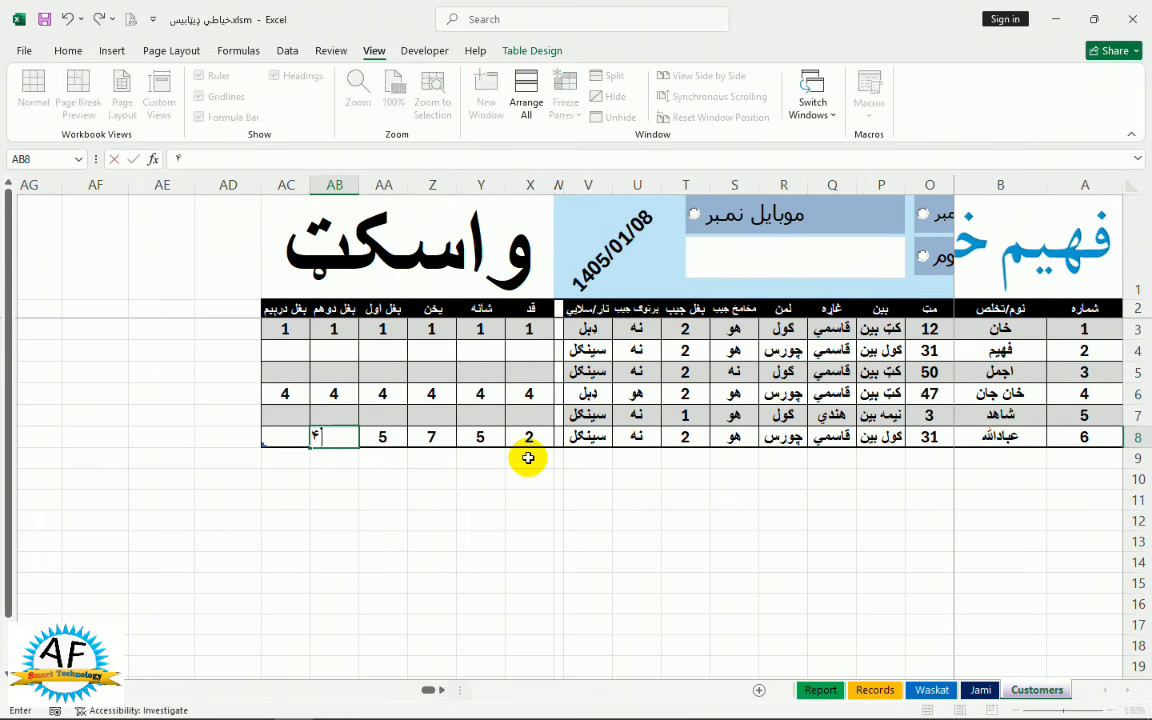
key(Tab)
text(8)
key(Tab)
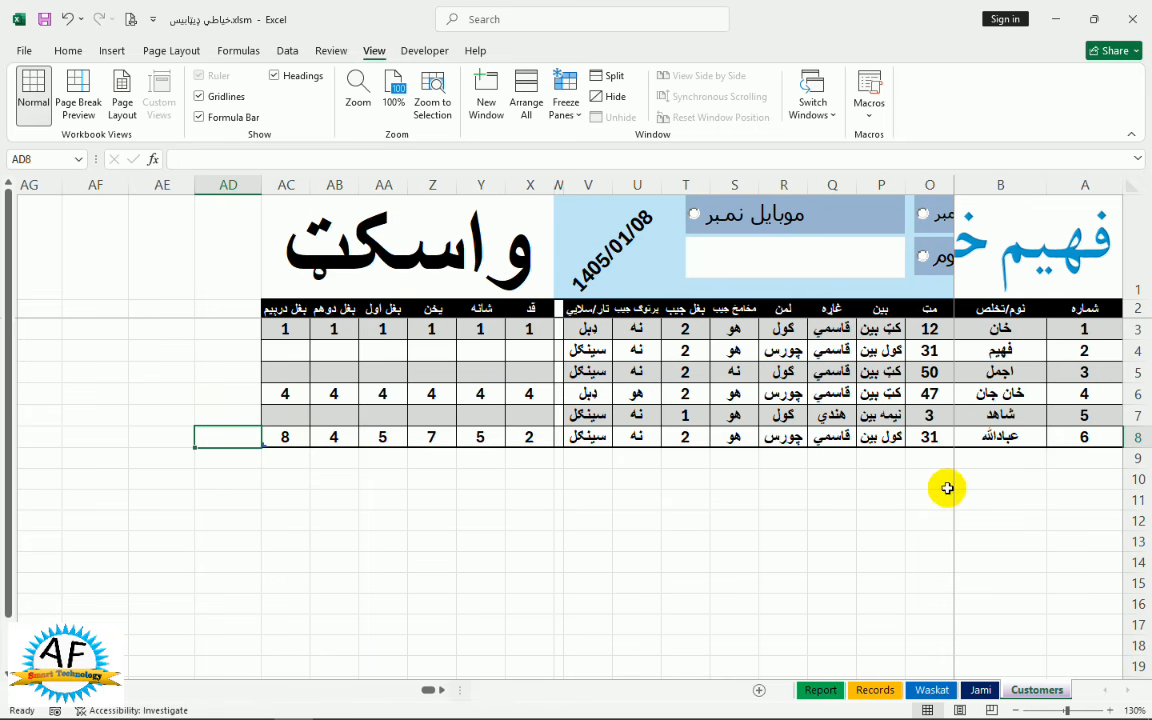
click(997, 457)
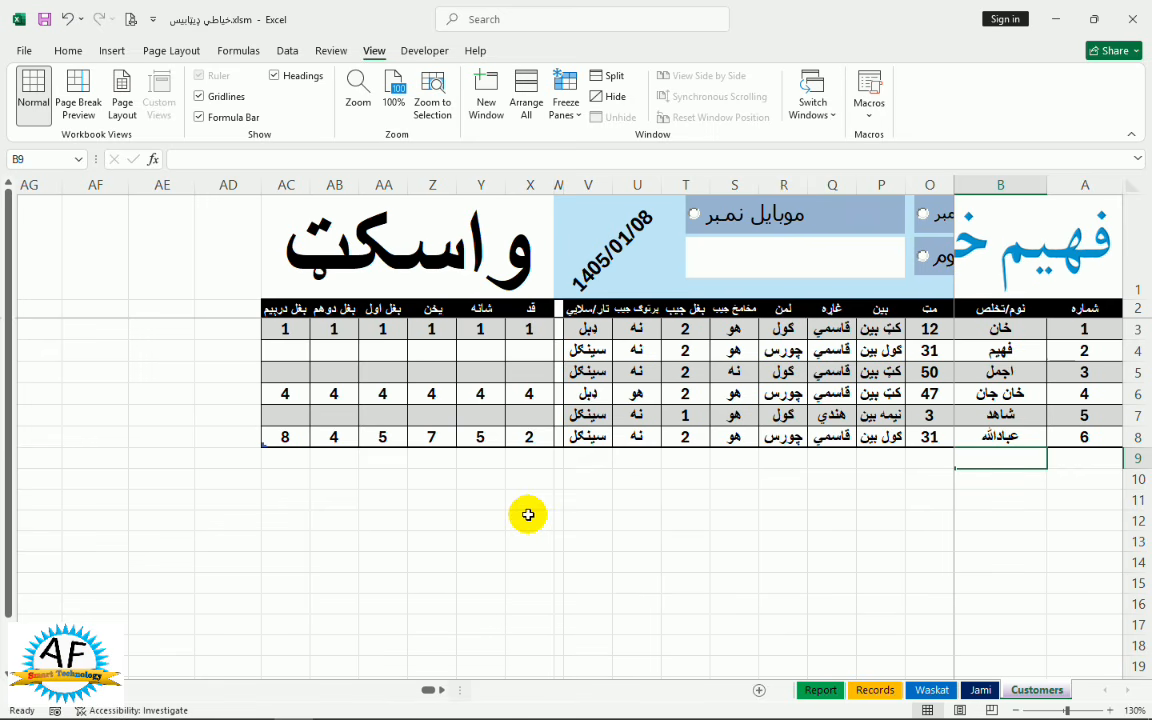
Add a seventh customer in row 9 with the customer's name and mobile number
text(جاوید)
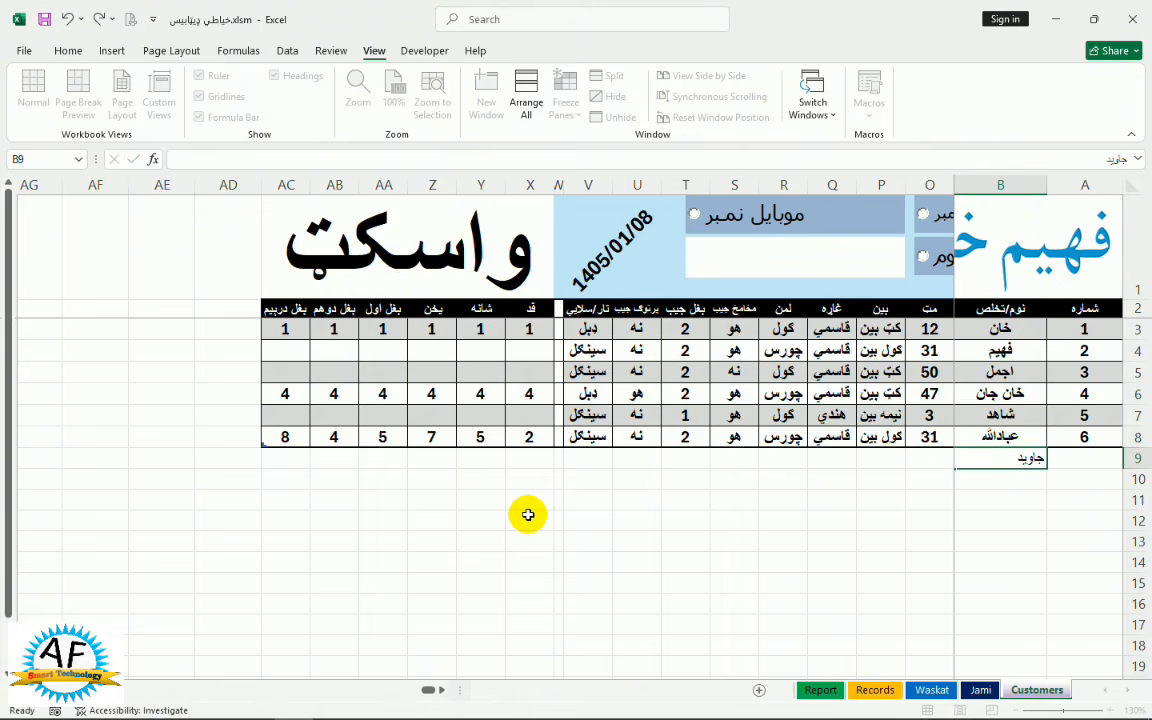
key(Tab)
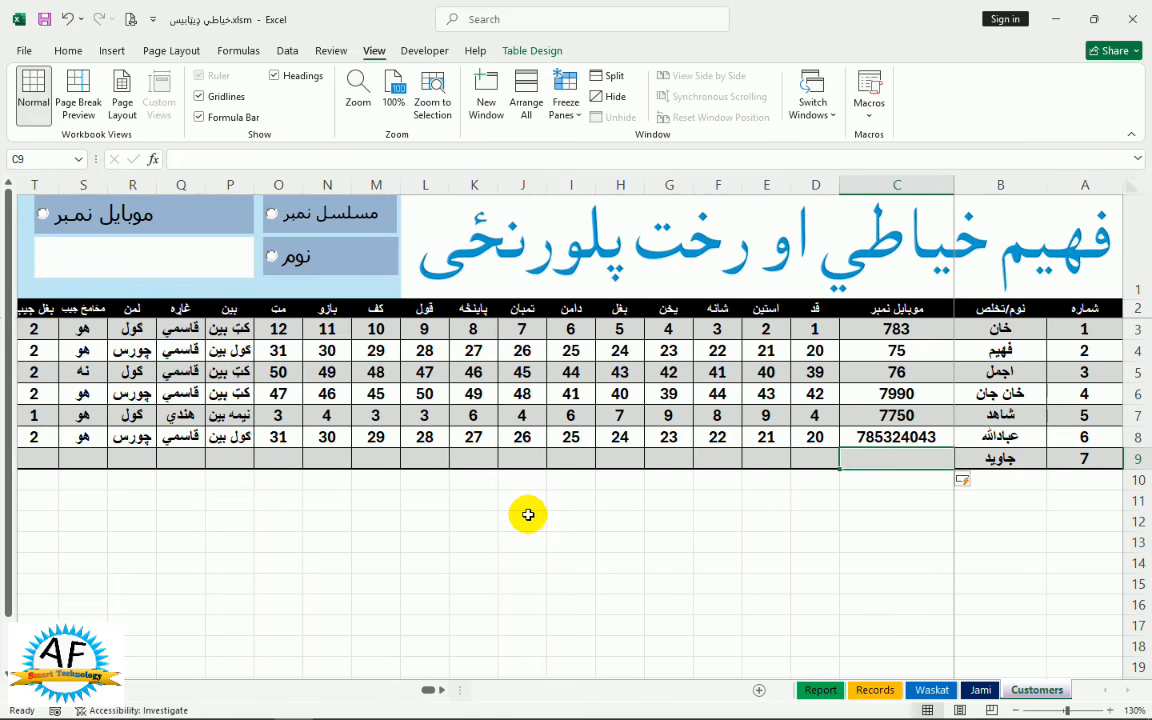
text(۷۹۹۹۹)
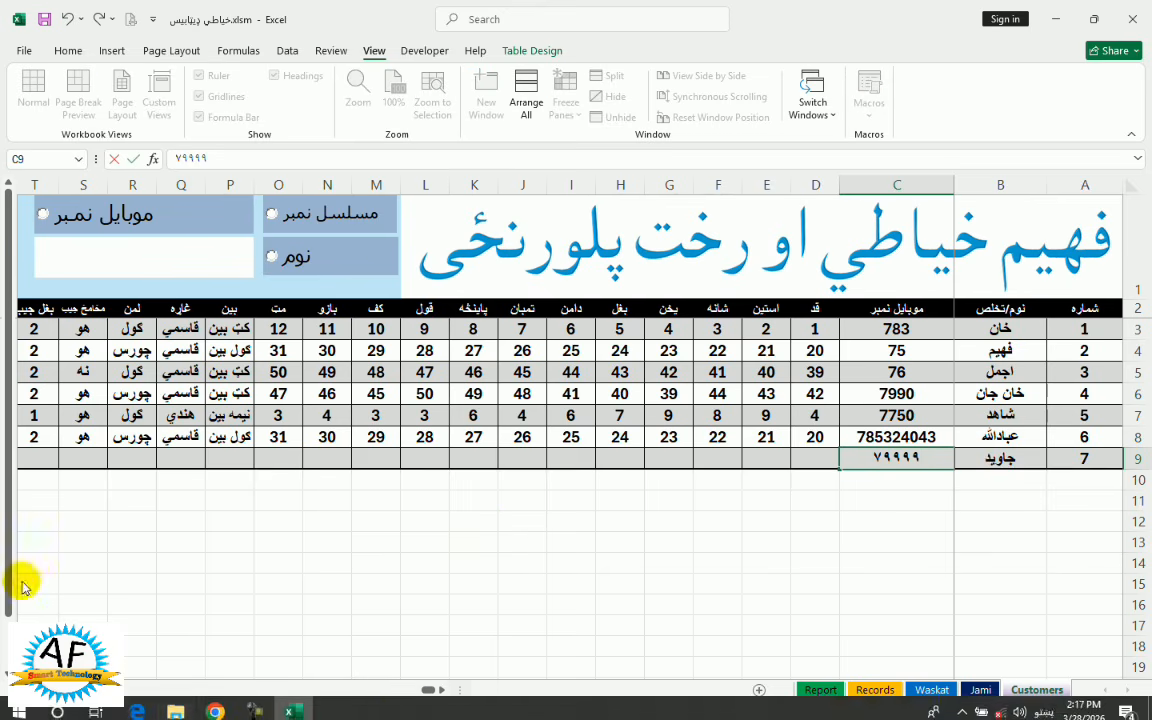
Enter waistcoat measurements 56, 87, 45, 87, 45, 87 across X9:AC9
scroll(395, 517, left, 6)
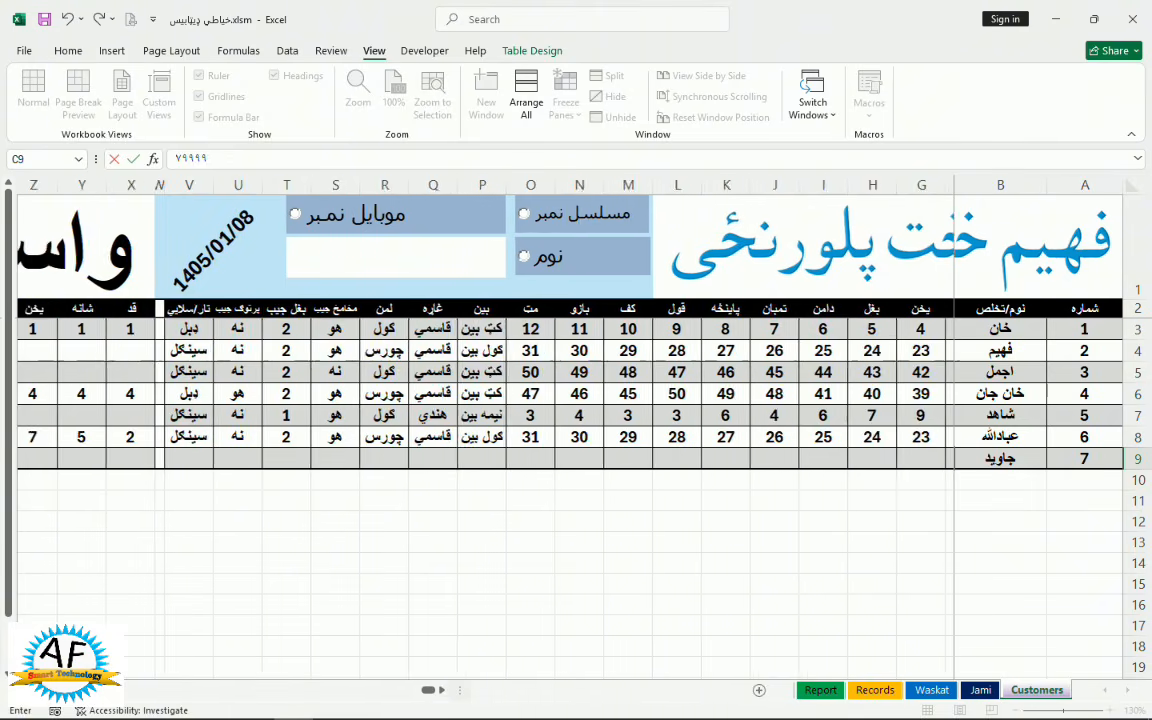
click(386, 458)
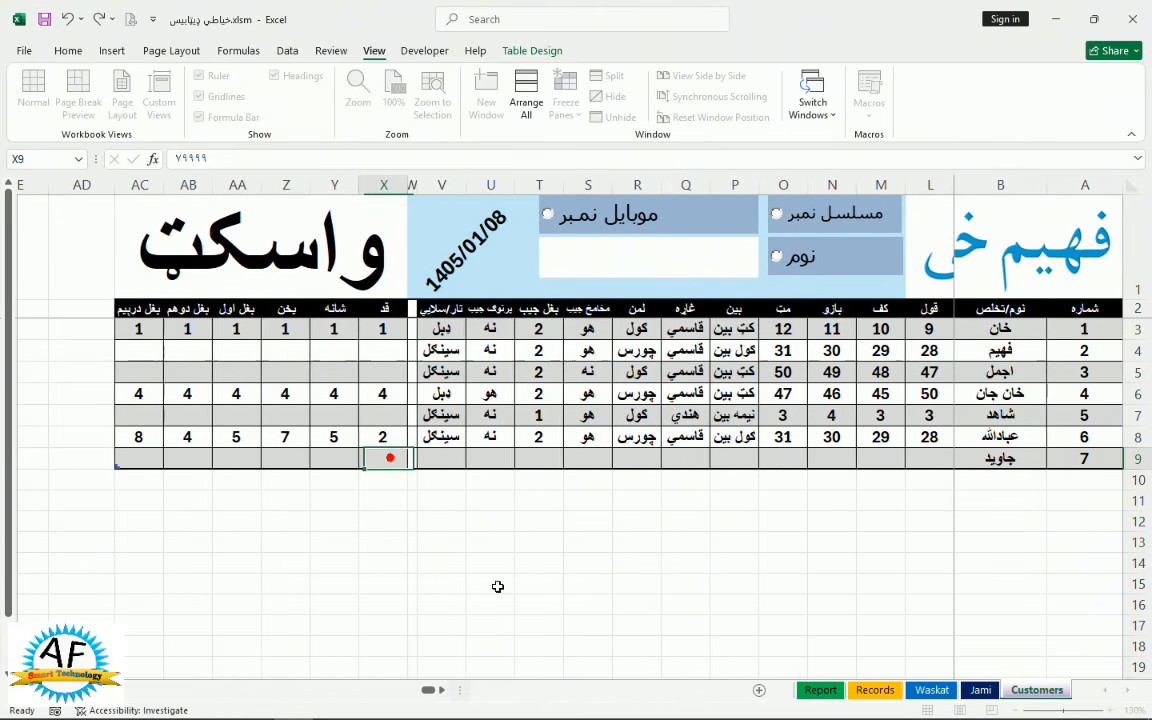
text(56)
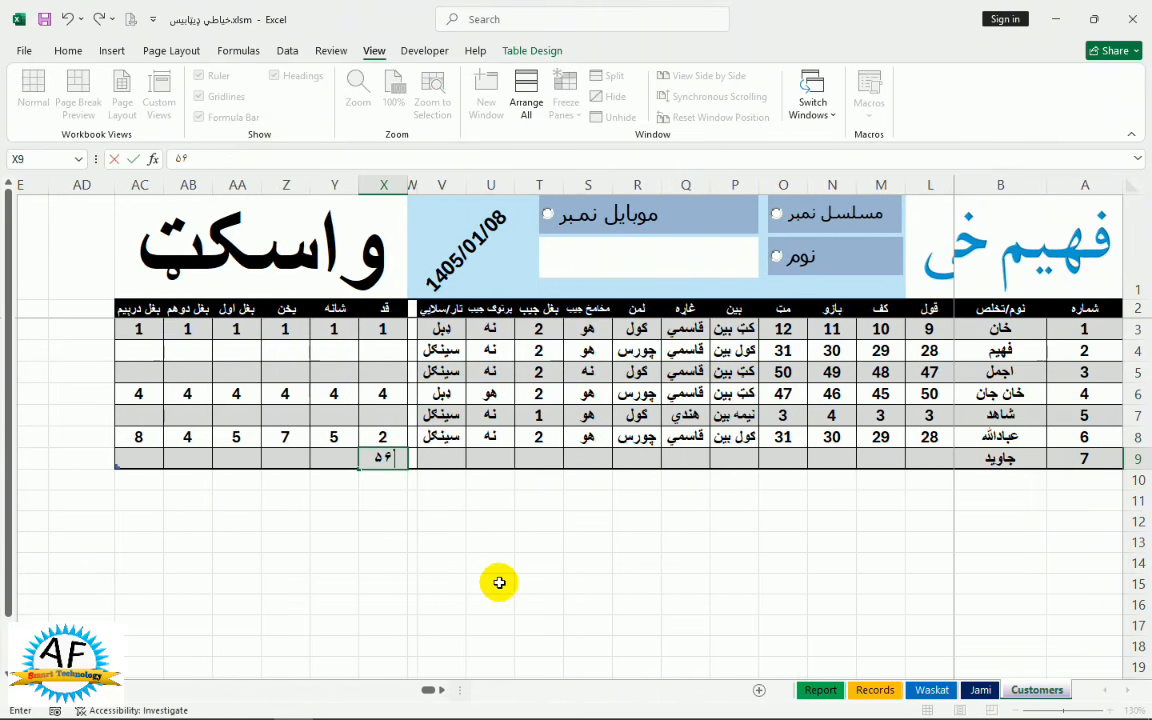
key(Return)
key(Up)
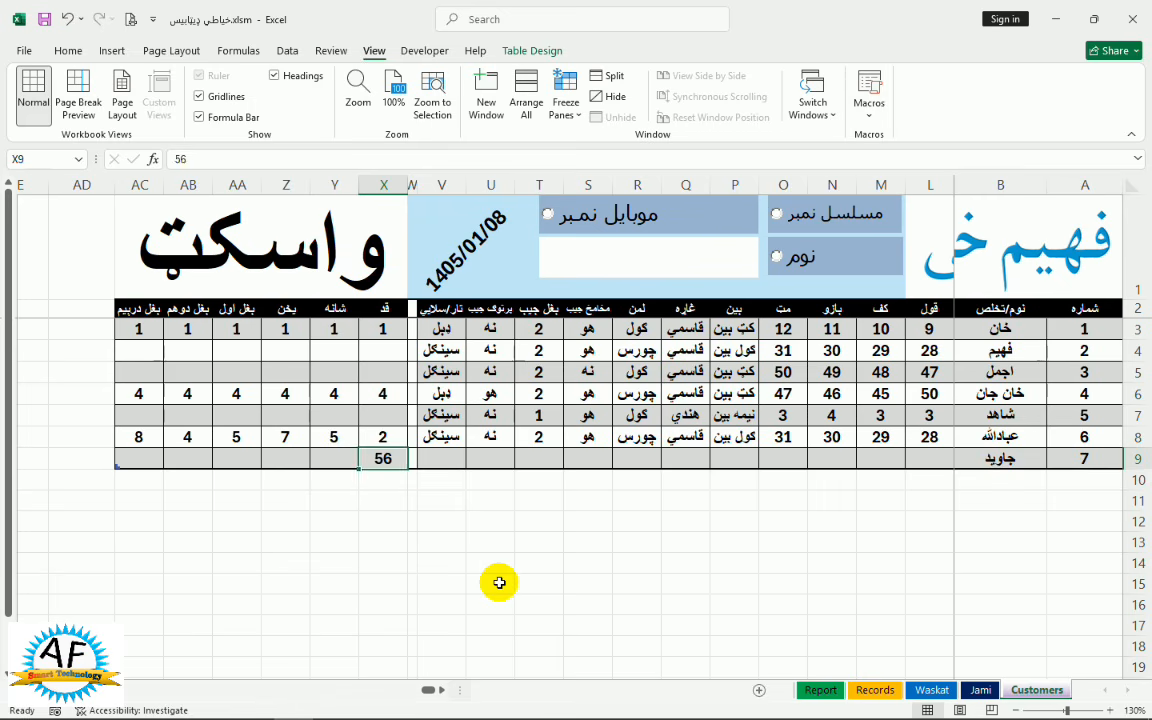
key(Left)
text(87)
key(Tab)
text(45)
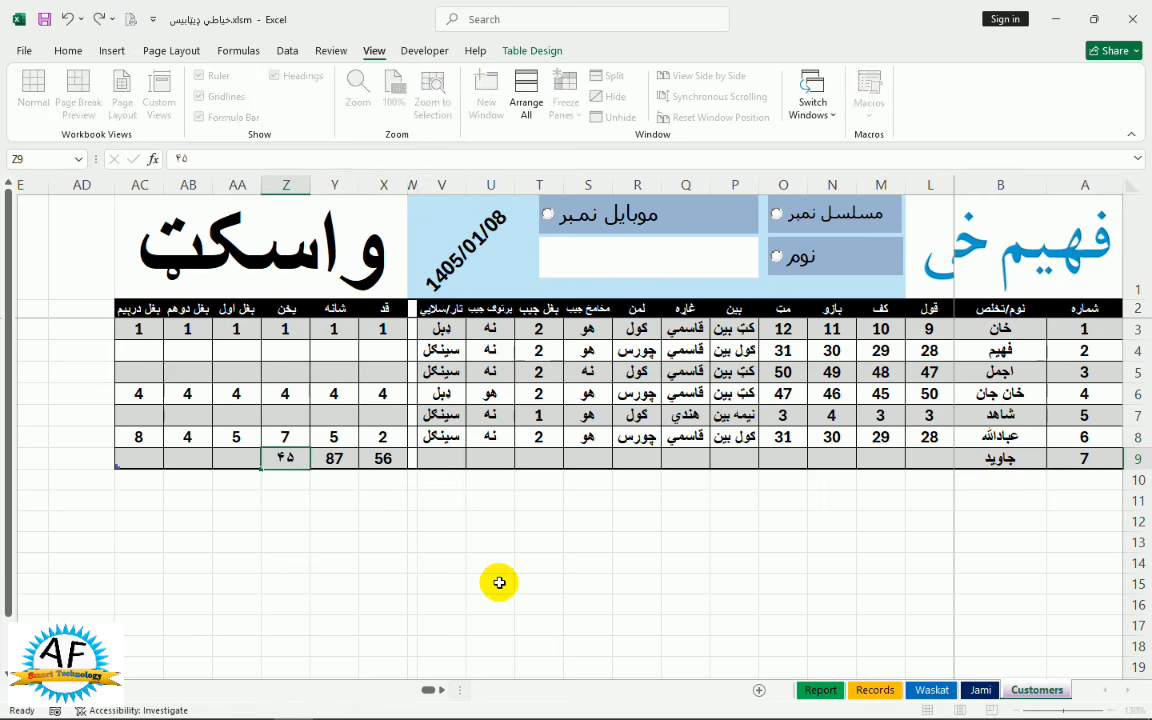
key(Tab)
text(87)
key(Tab)
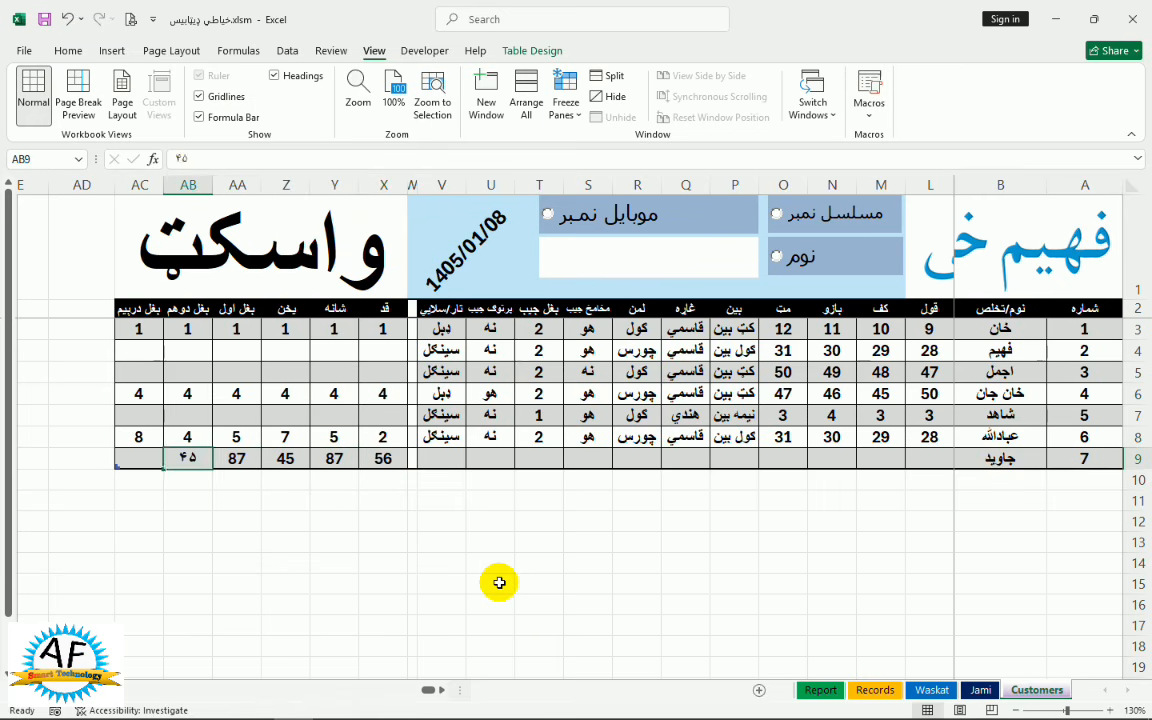
key(Tab)
text(87)
key(Tab)
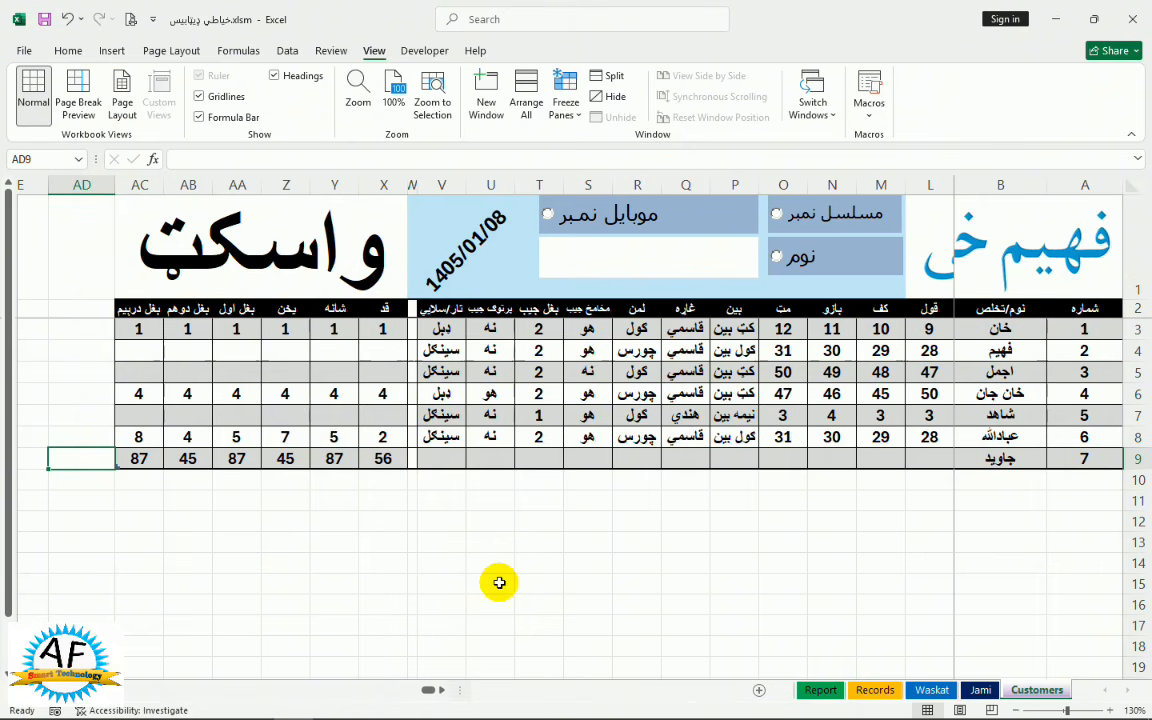
Search the Customers table by serial number, trying serials 4, 6 and 7
click(429, 690)
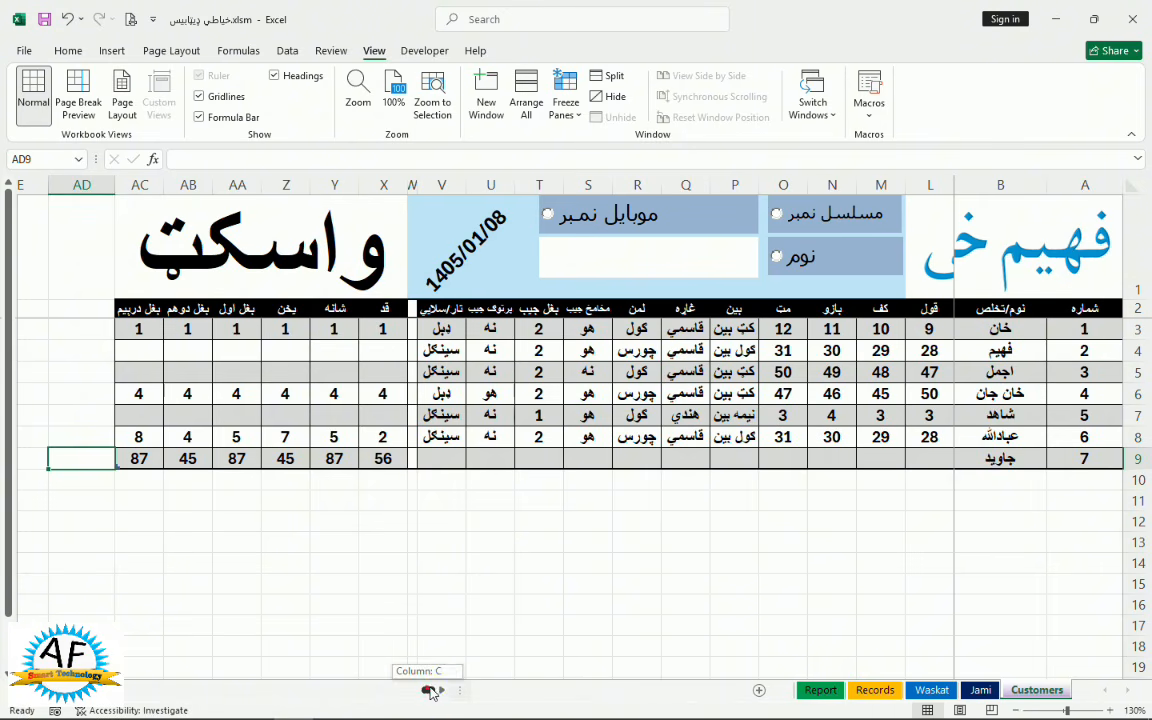
drag(429, 690, 442, 689)
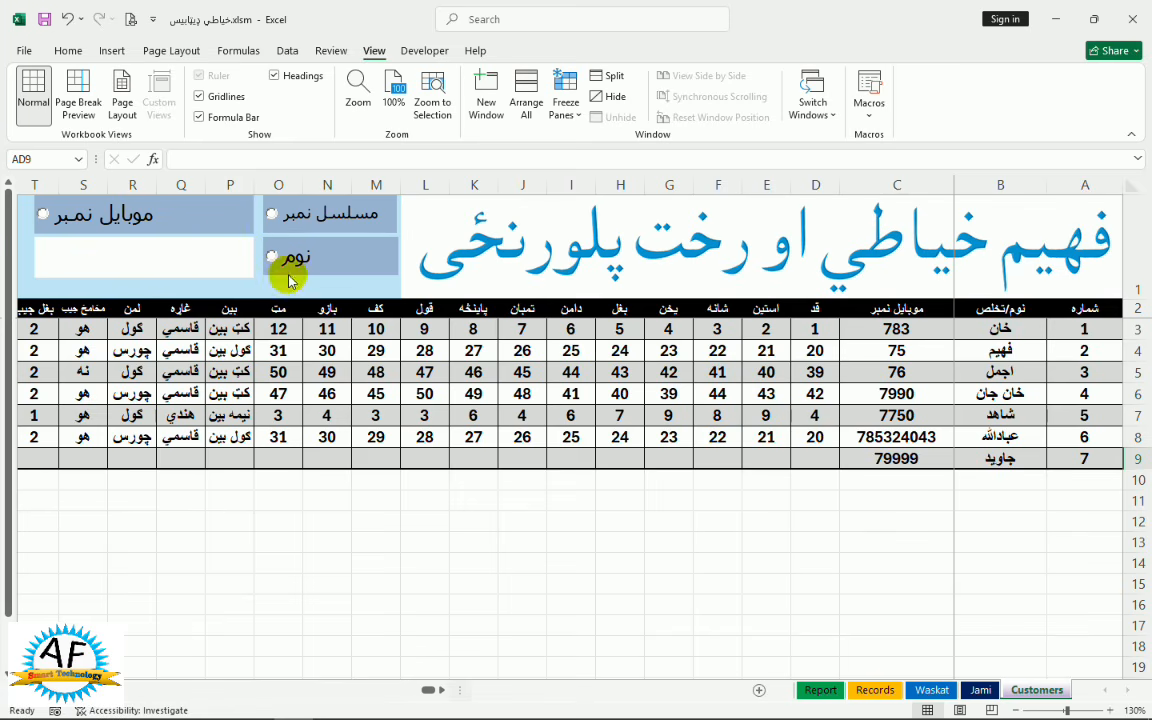
click(273, 214)
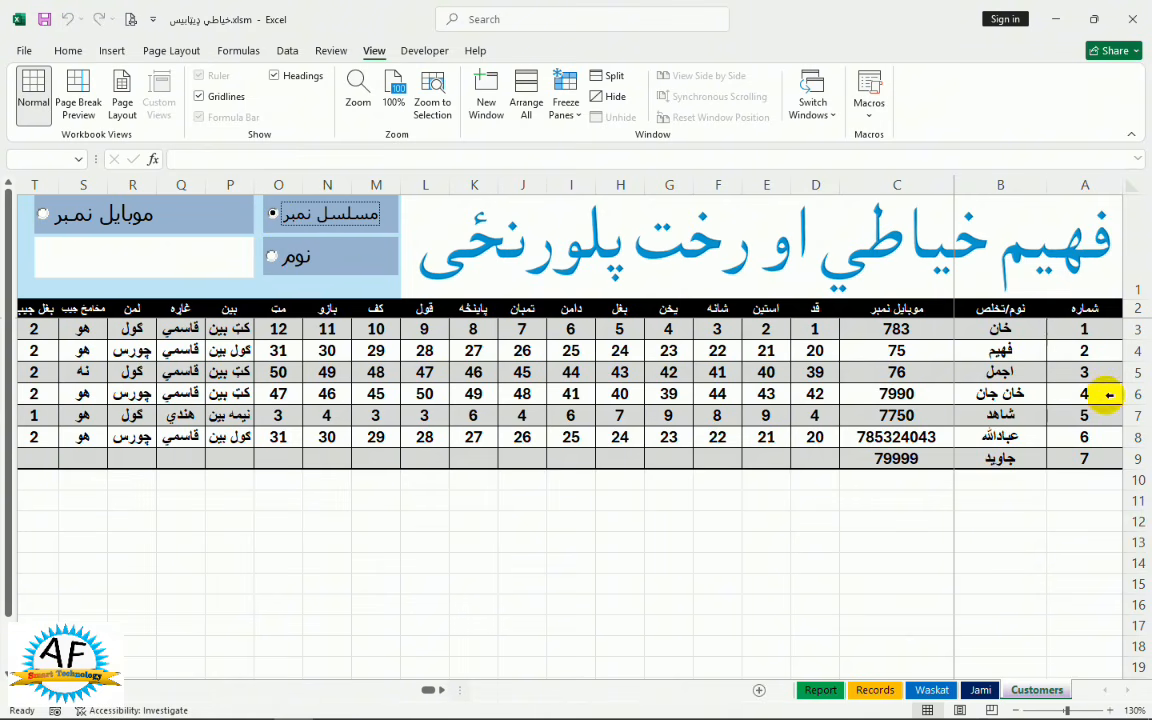
click(273, 214)
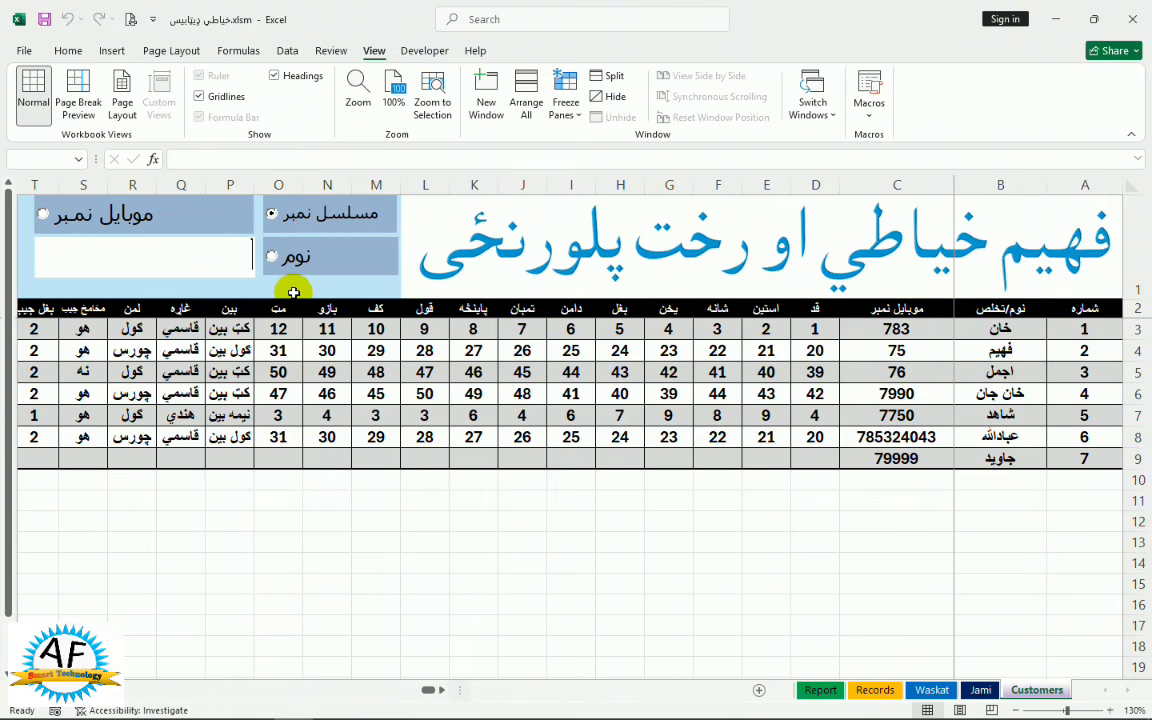
text(۴)
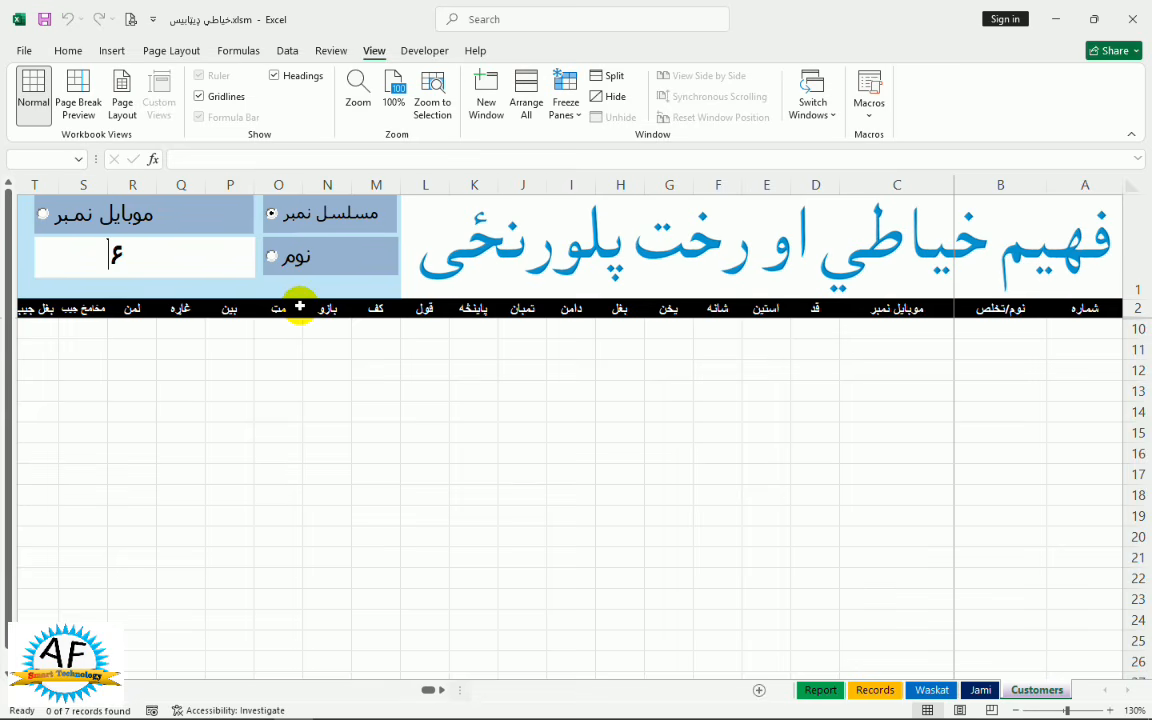
key(BackSpace)
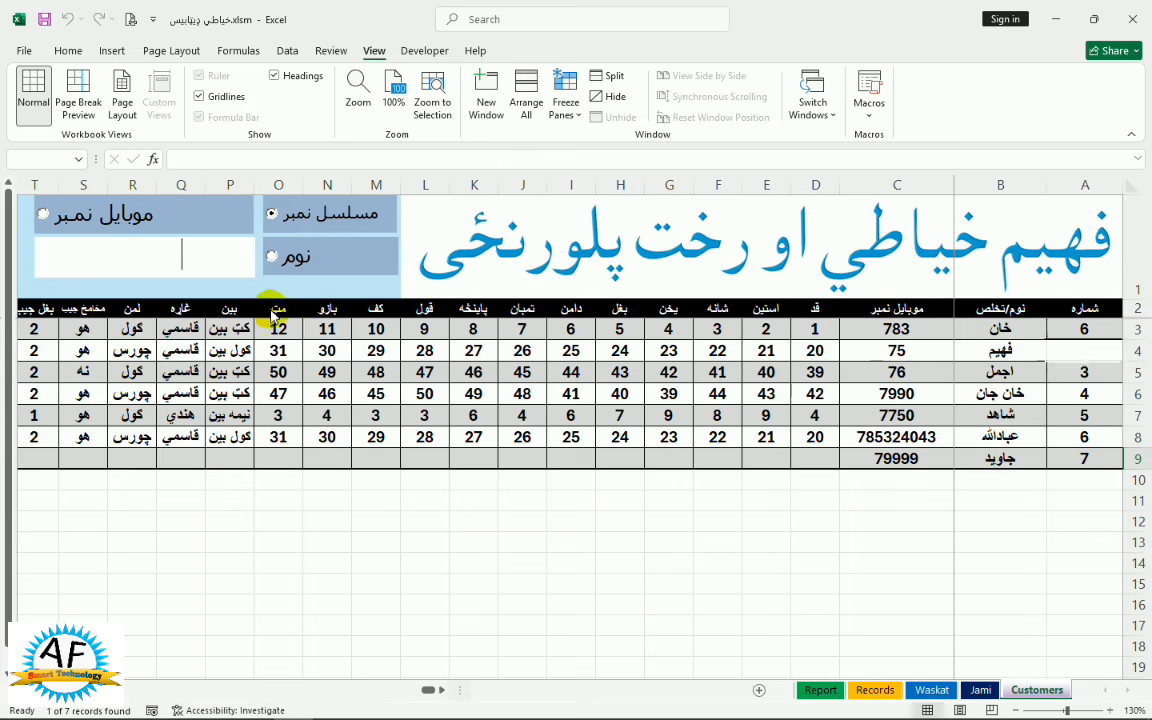
text(6)
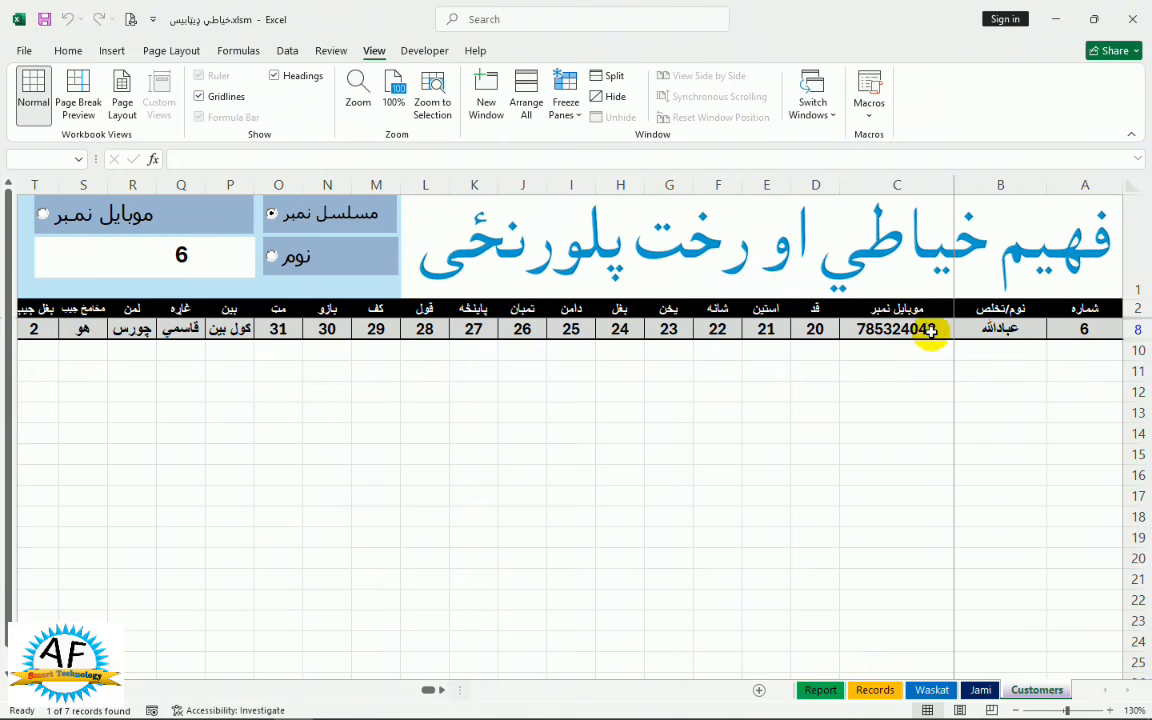
key(BackSpace)
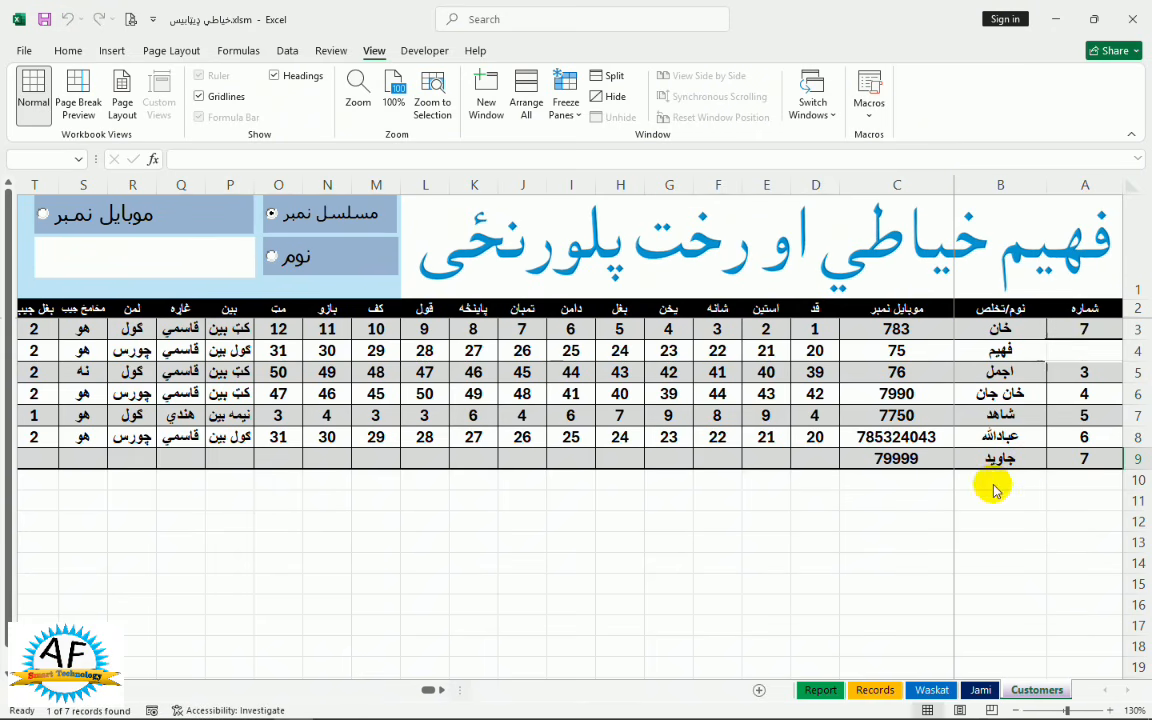
text(7)
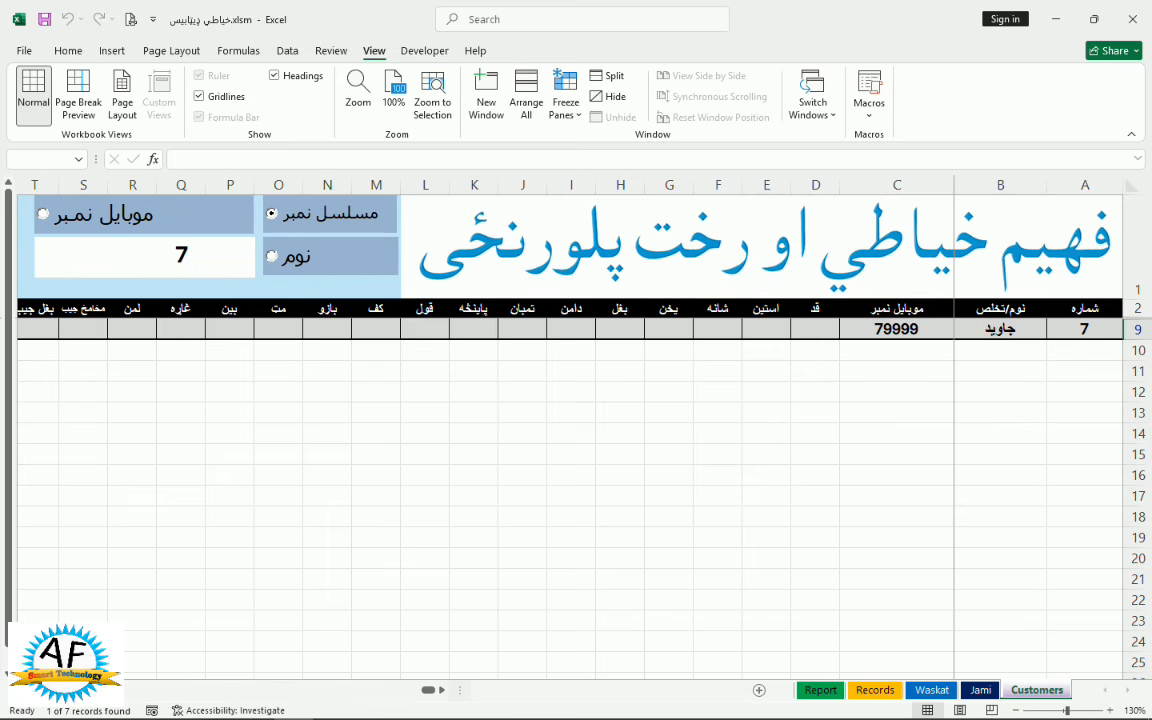
Replace the search with serial 4, then empty the box to list all seven customers
drag(414, 404, 10, 394)
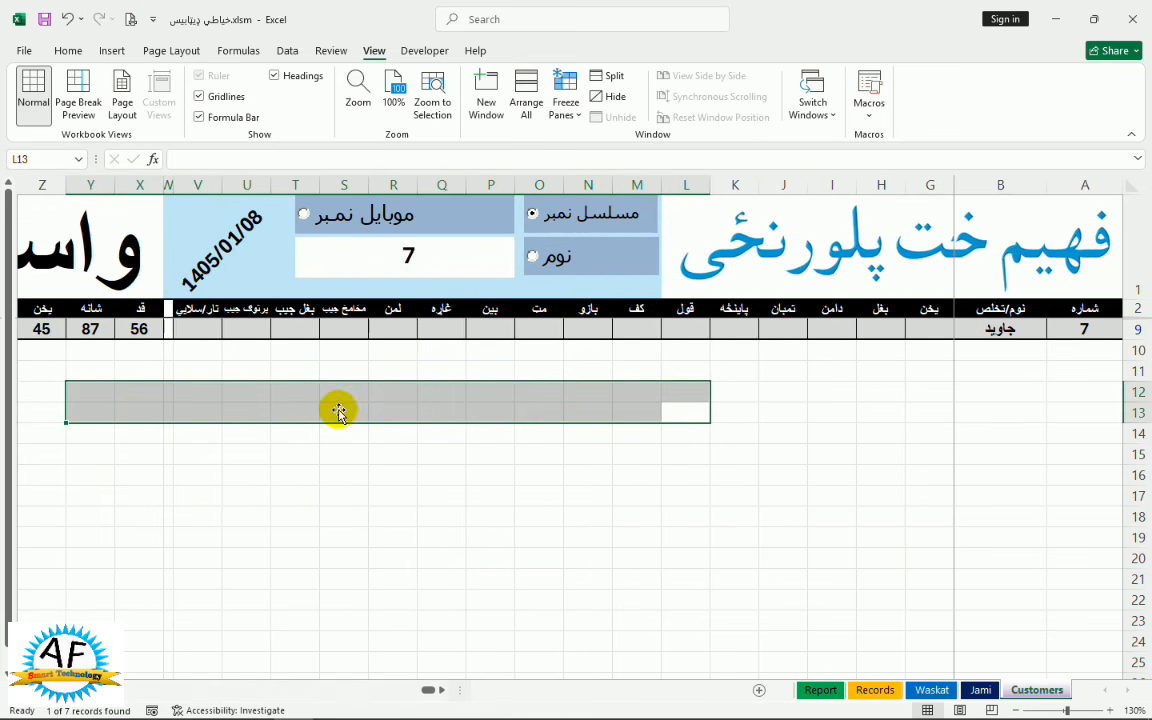
click(228, 413)
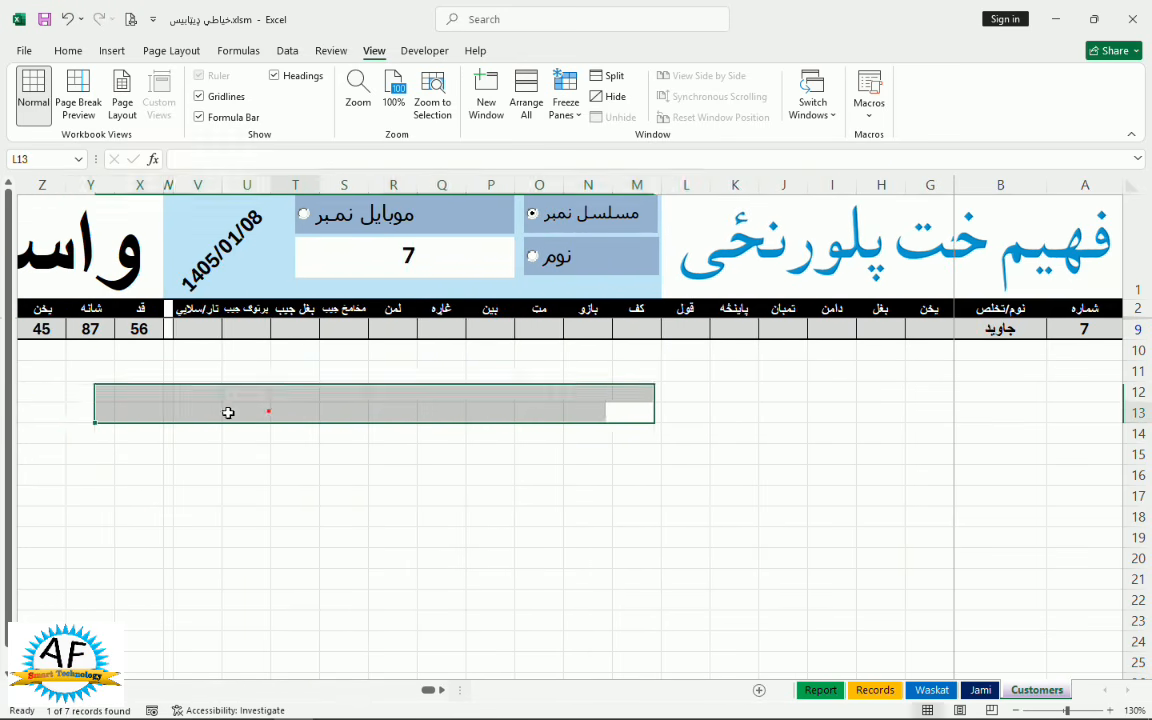
drag(228, 413, 4, 387)
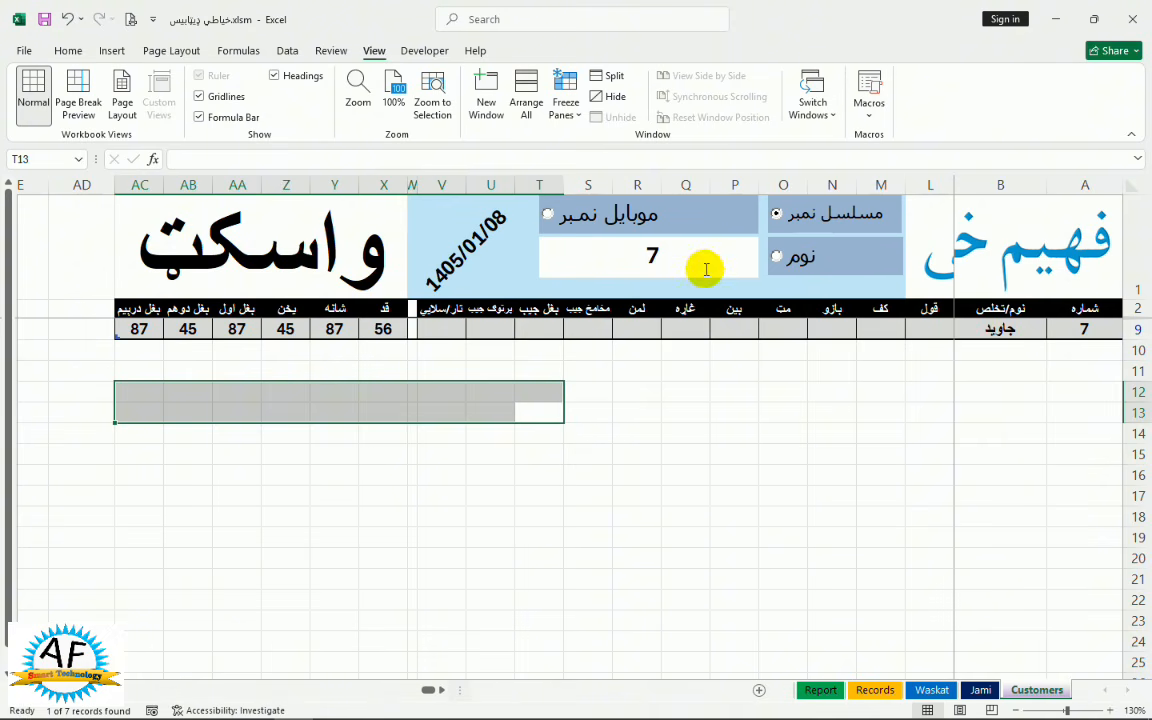
double_click(673, 248)
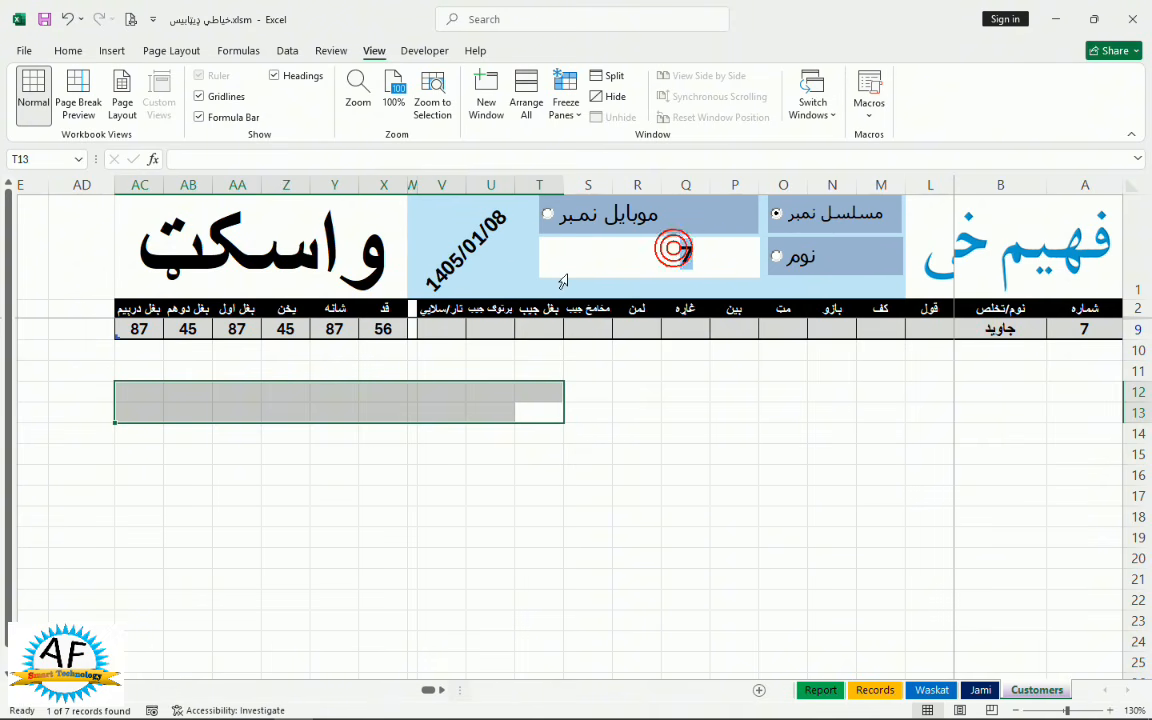
key(BackSpace)
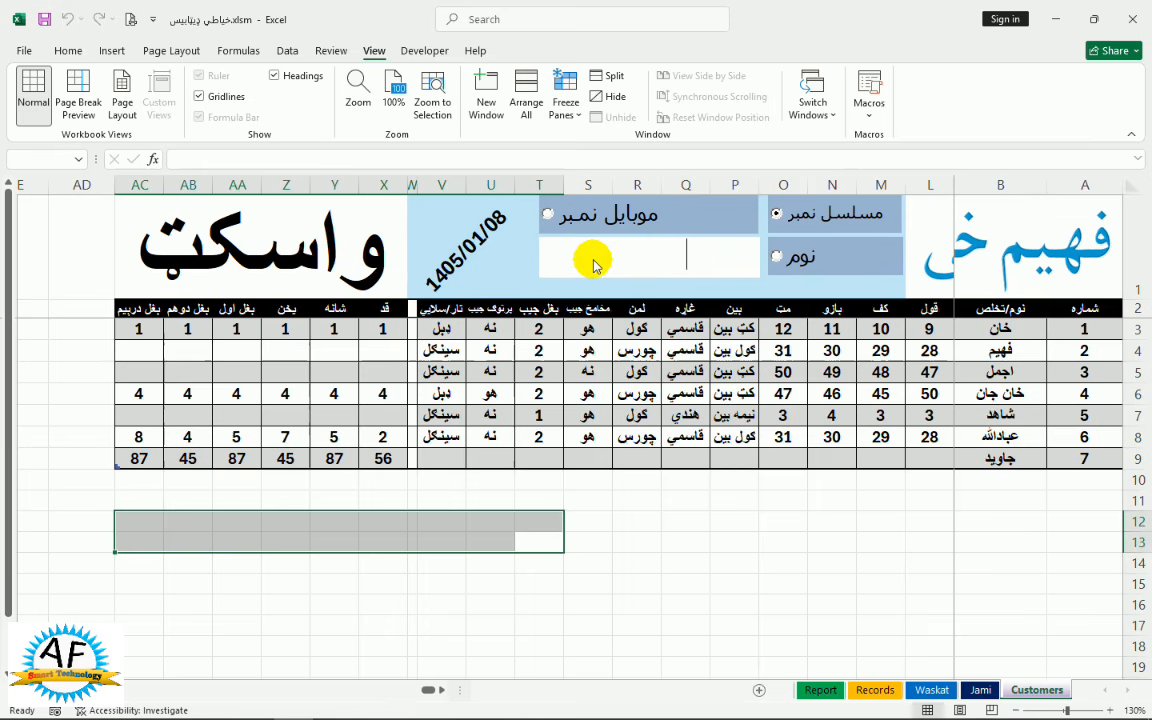
text(4)
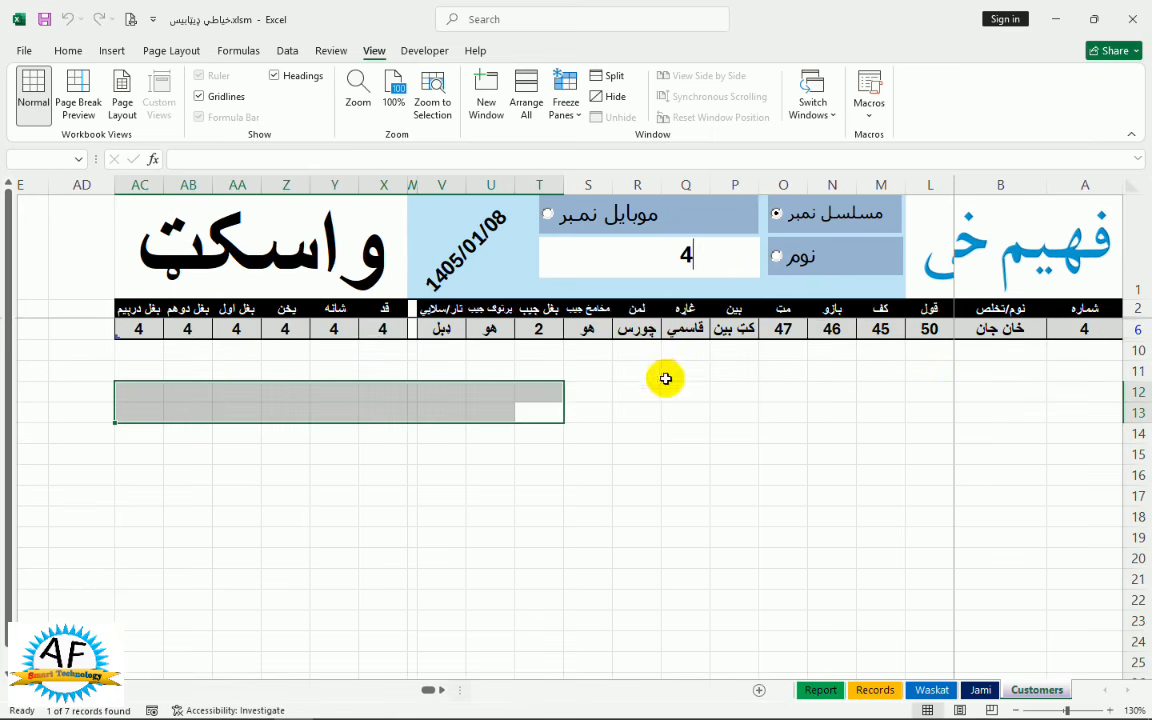
key(BackSpace)
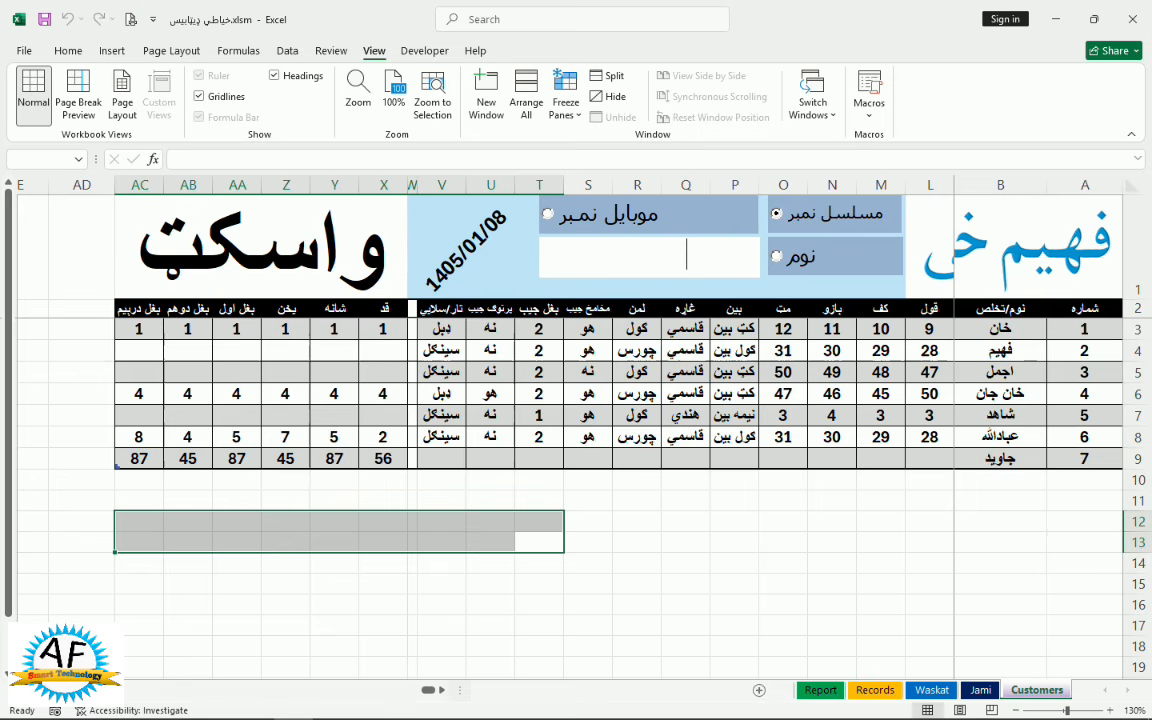
Switch the search to name, filter by two customers' names, then empty the search box
click(778, 257)
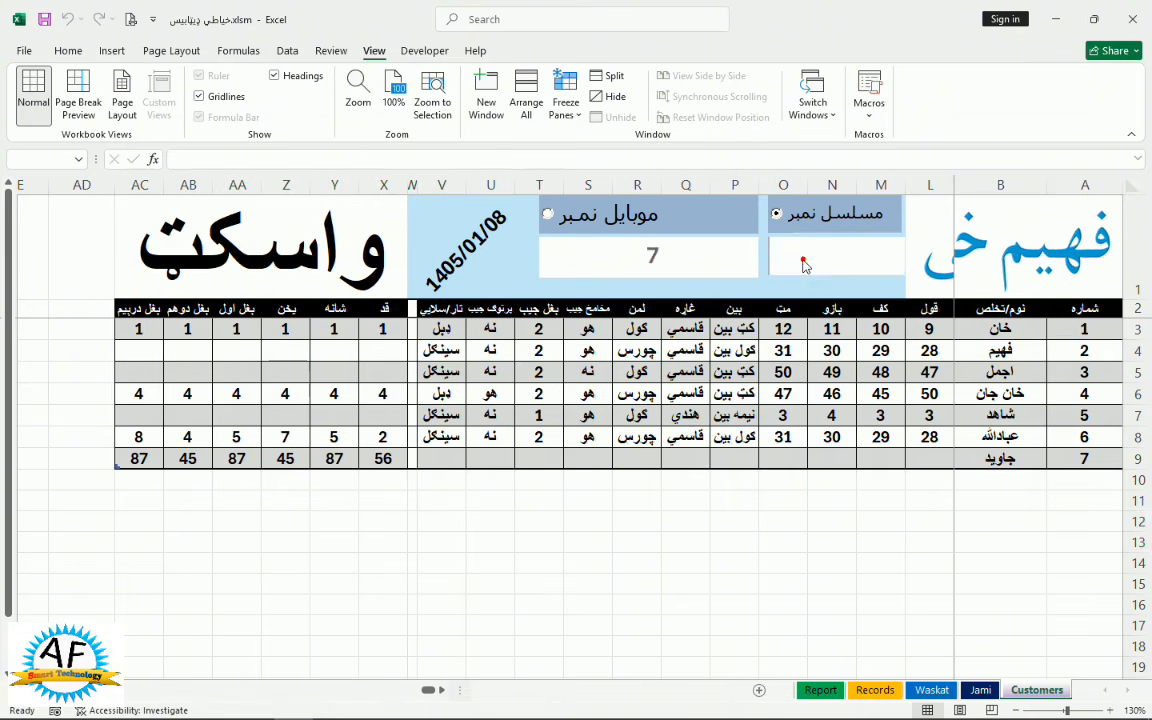
click(655, 257)
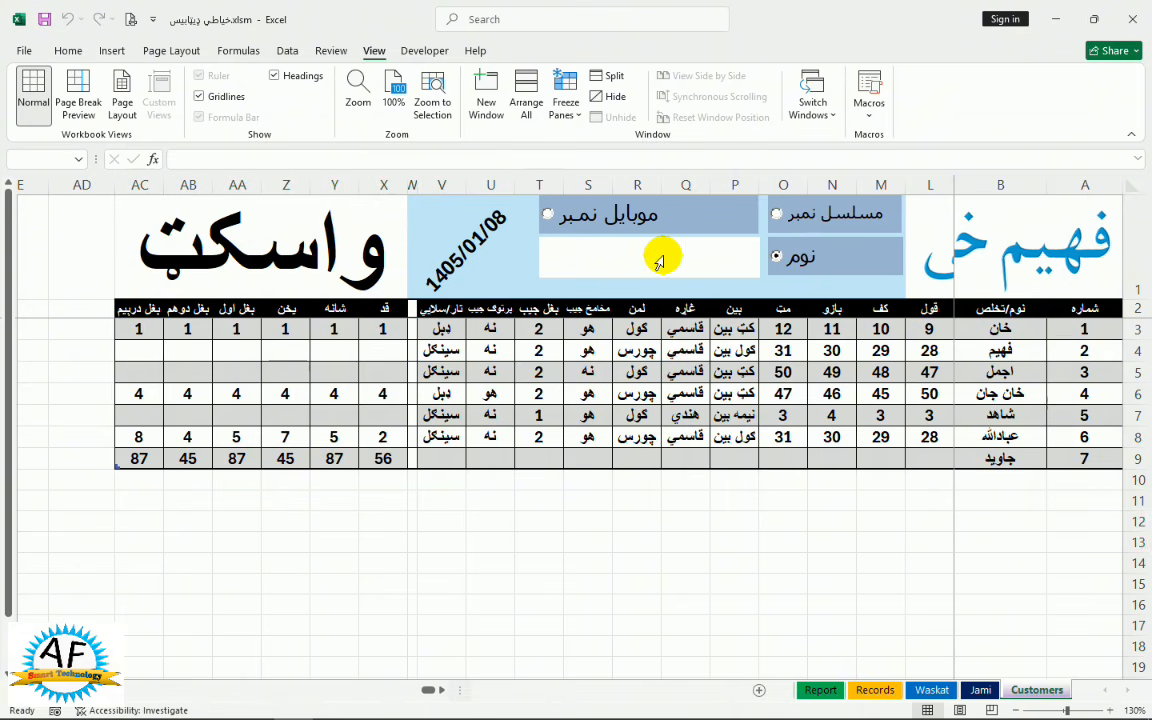
text(خ)
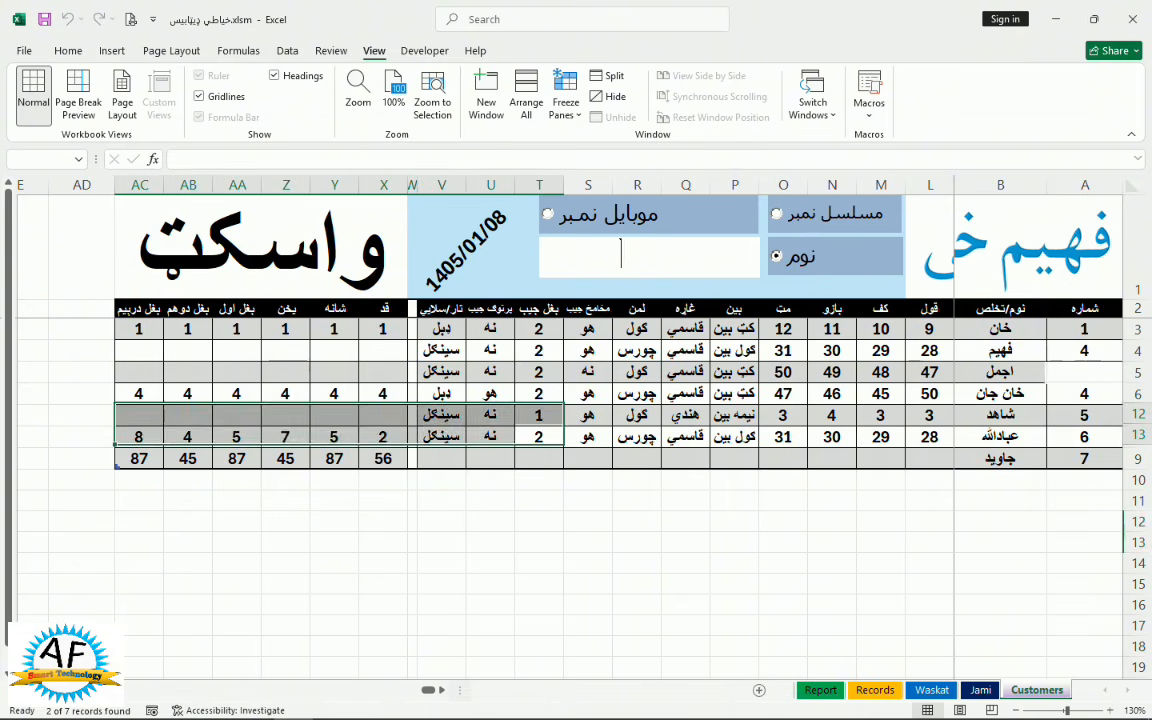
text(ان)
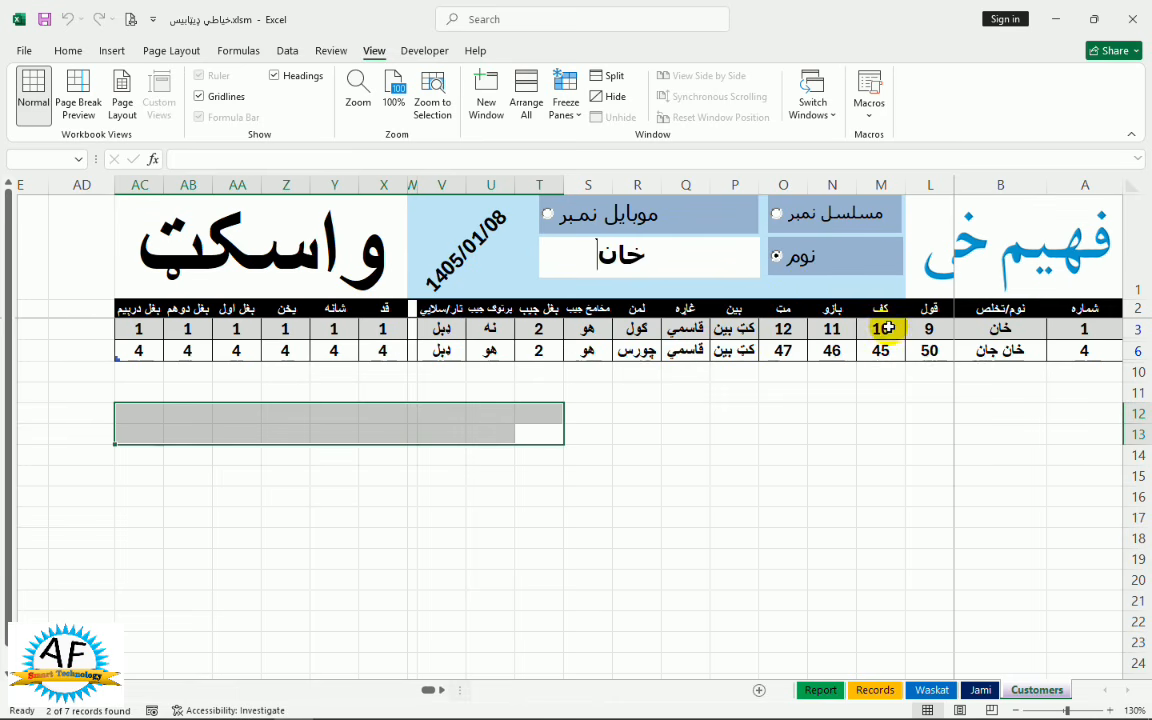
text( ج)
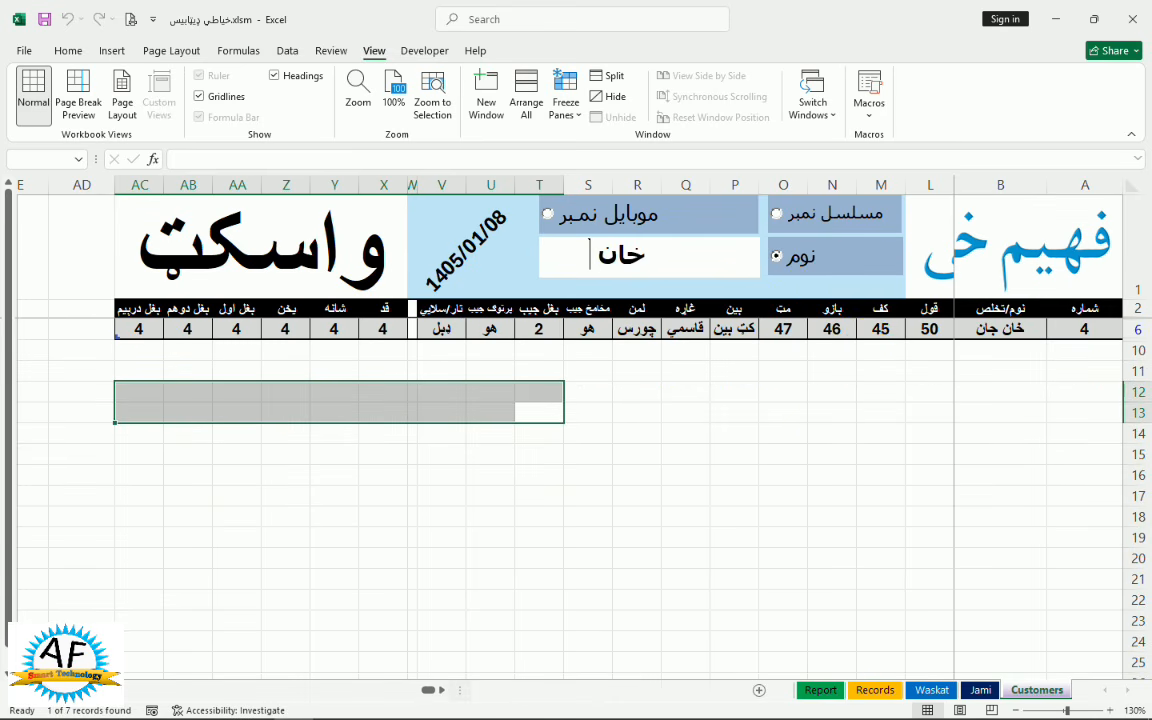
key(BackSpace)
key(BackSpace)
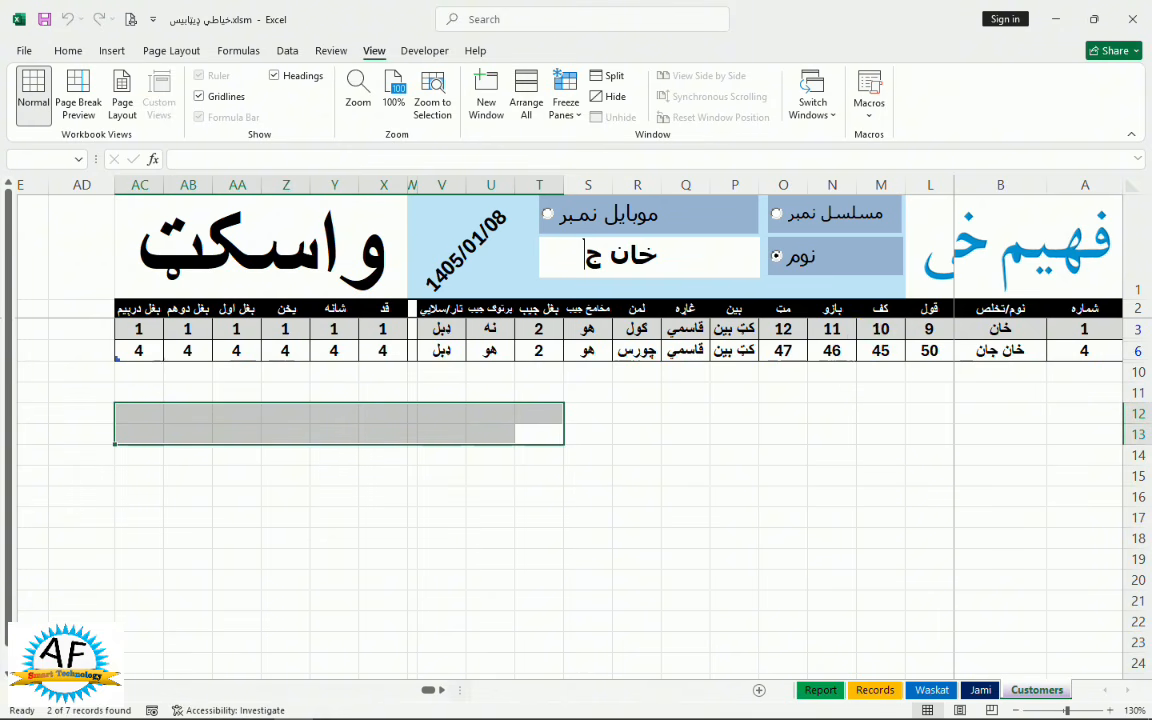
key(BackSpace)
key(BackSpace)
key(BackSpace)
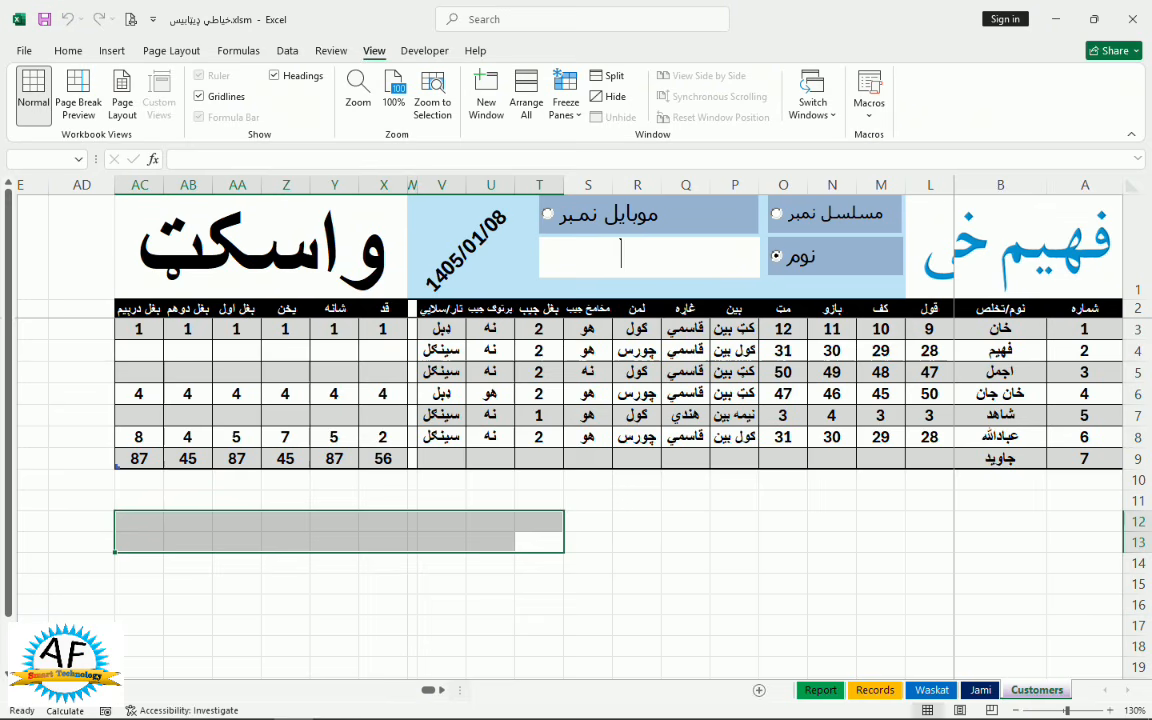
text(فهی)
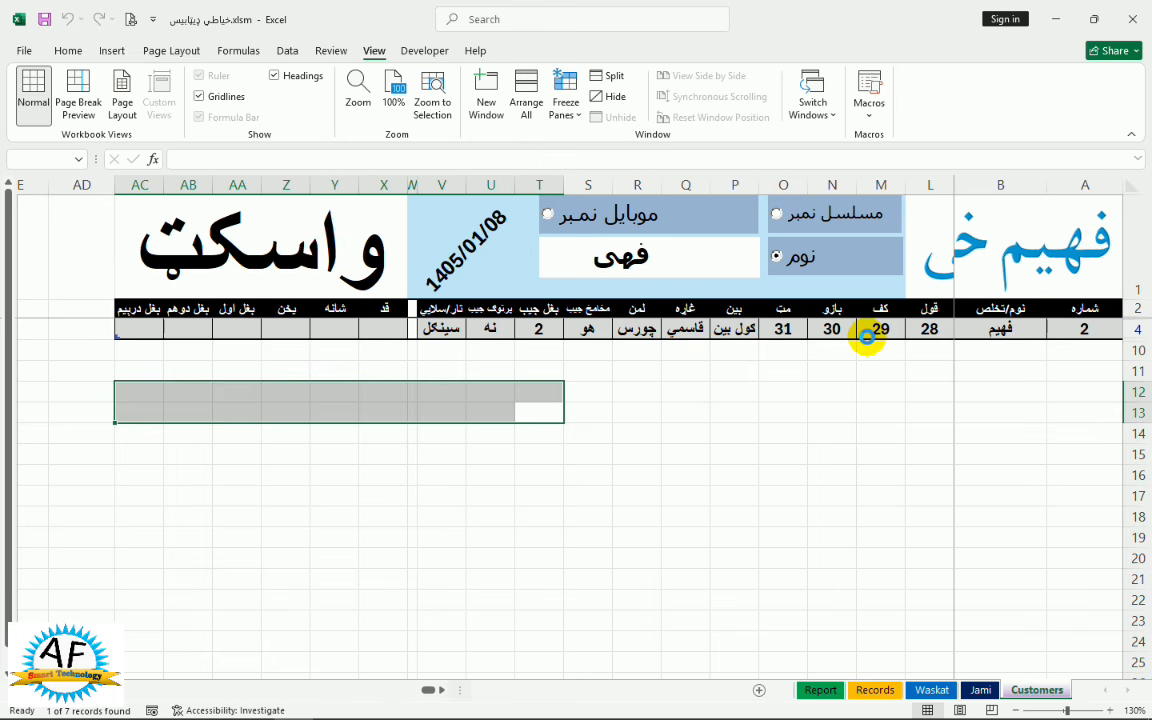
key(BackSpace)
key(BackSpace)
key(BackSpace)
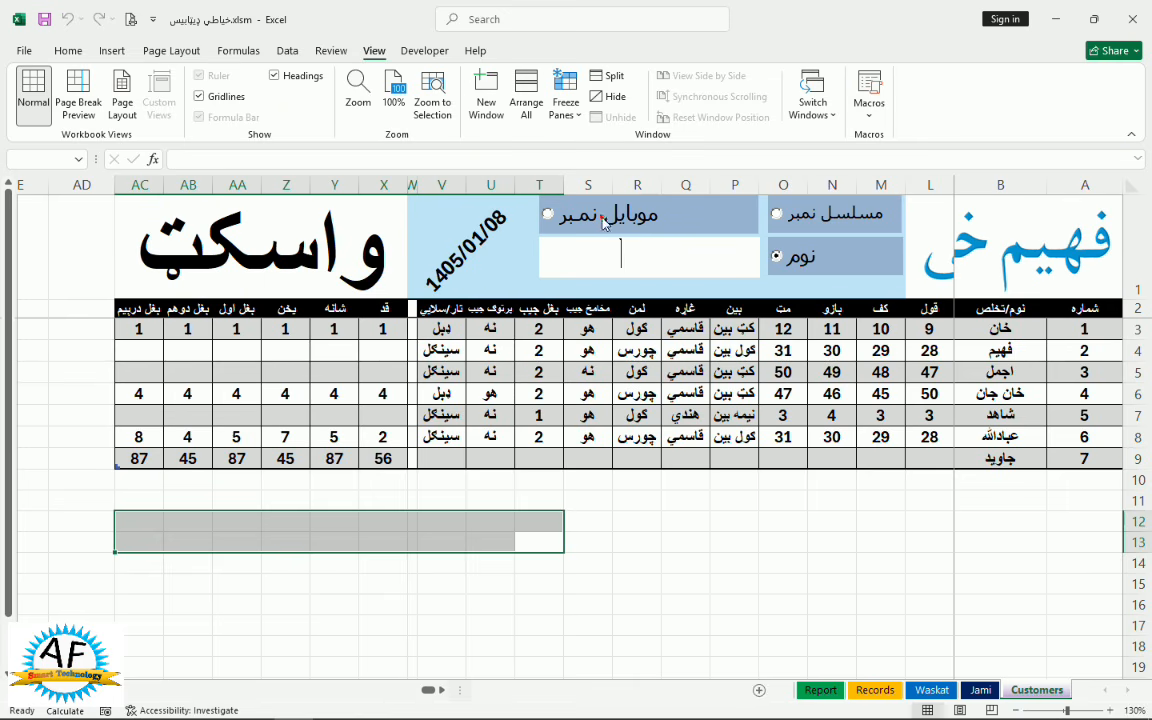
Switch the search to mobile number, filter by a customer's number and by 75, then clear it
click(601, 215)
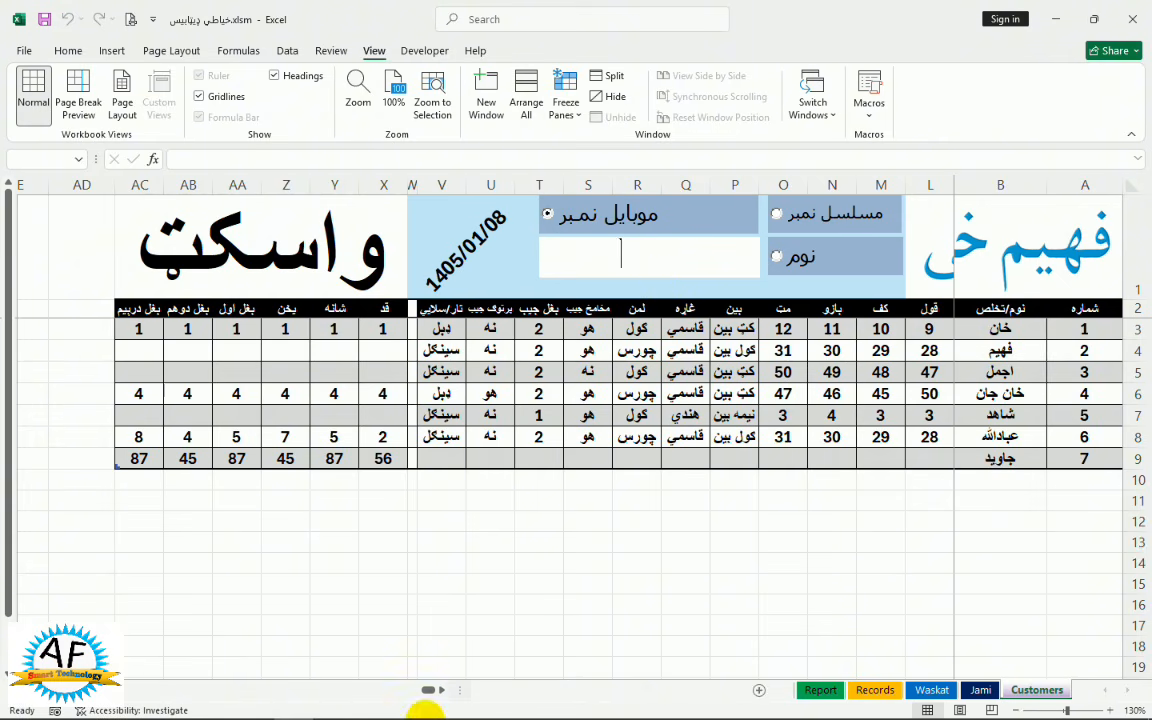
drag(429, 690, 463, 688)
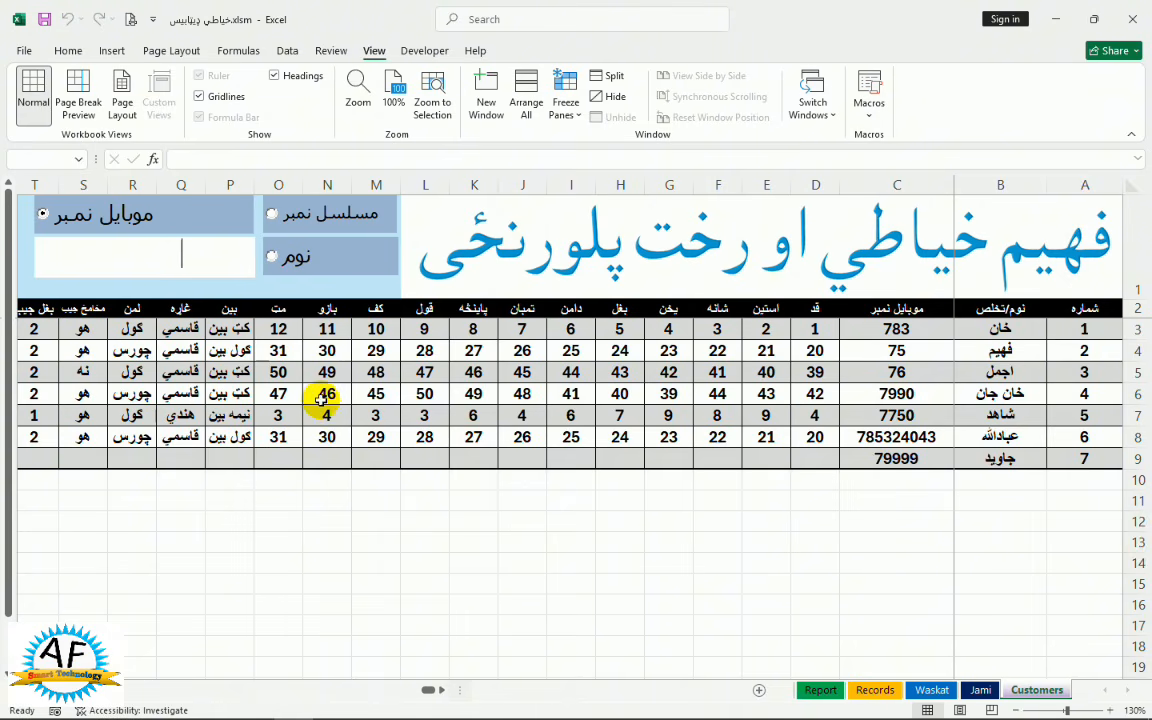
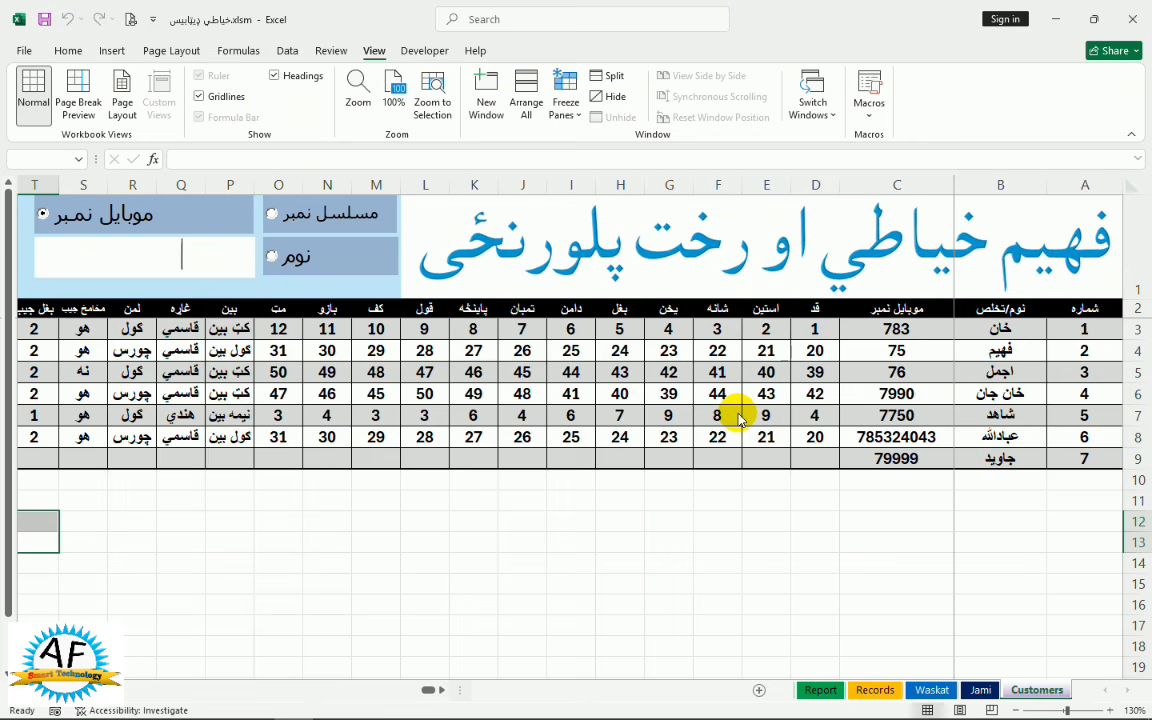
text(75)
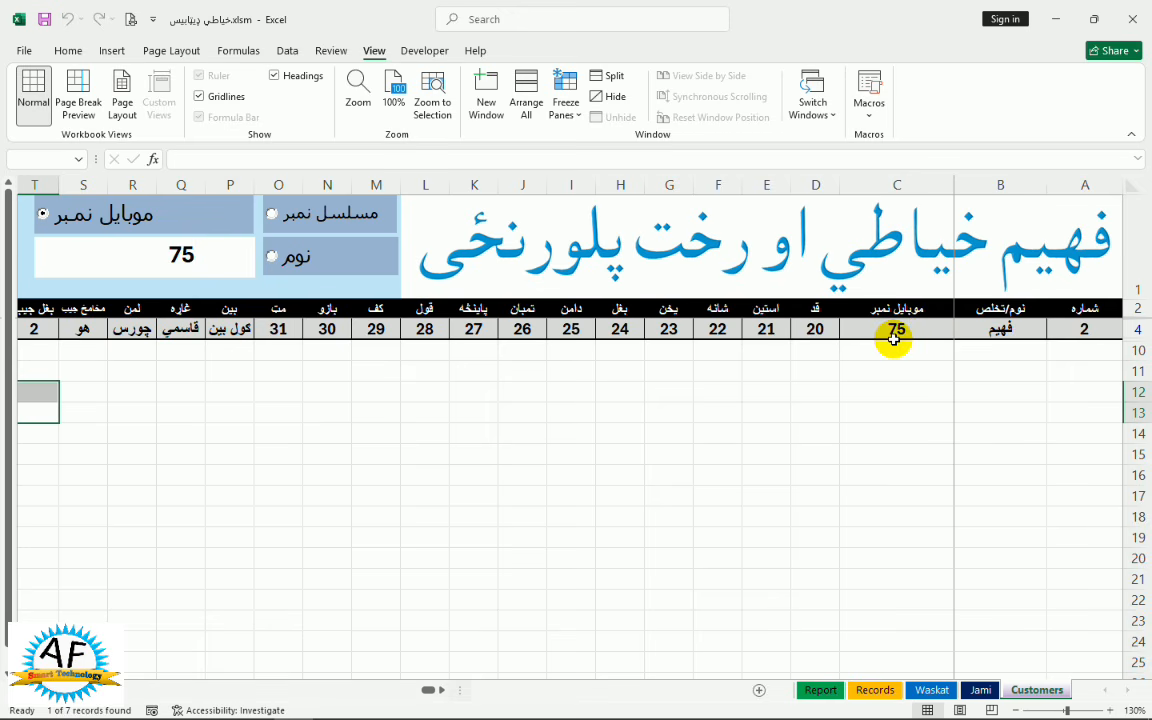
key(BackSpace)
key(BackSpace)
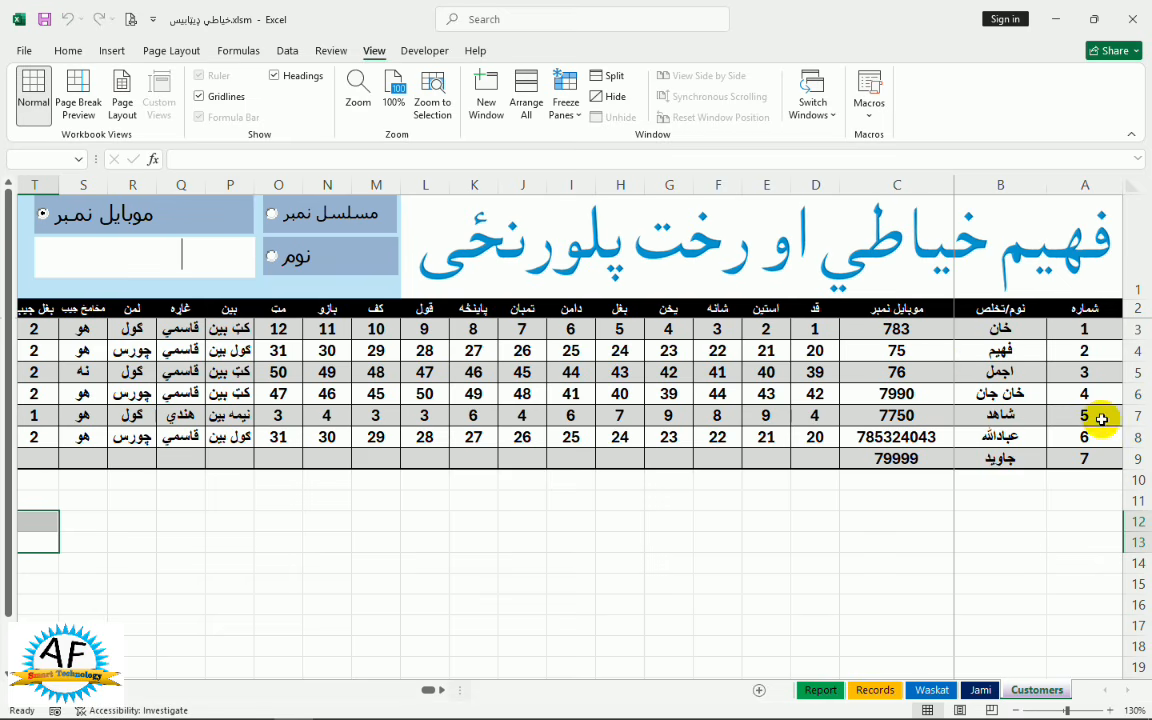
click(979, 693)
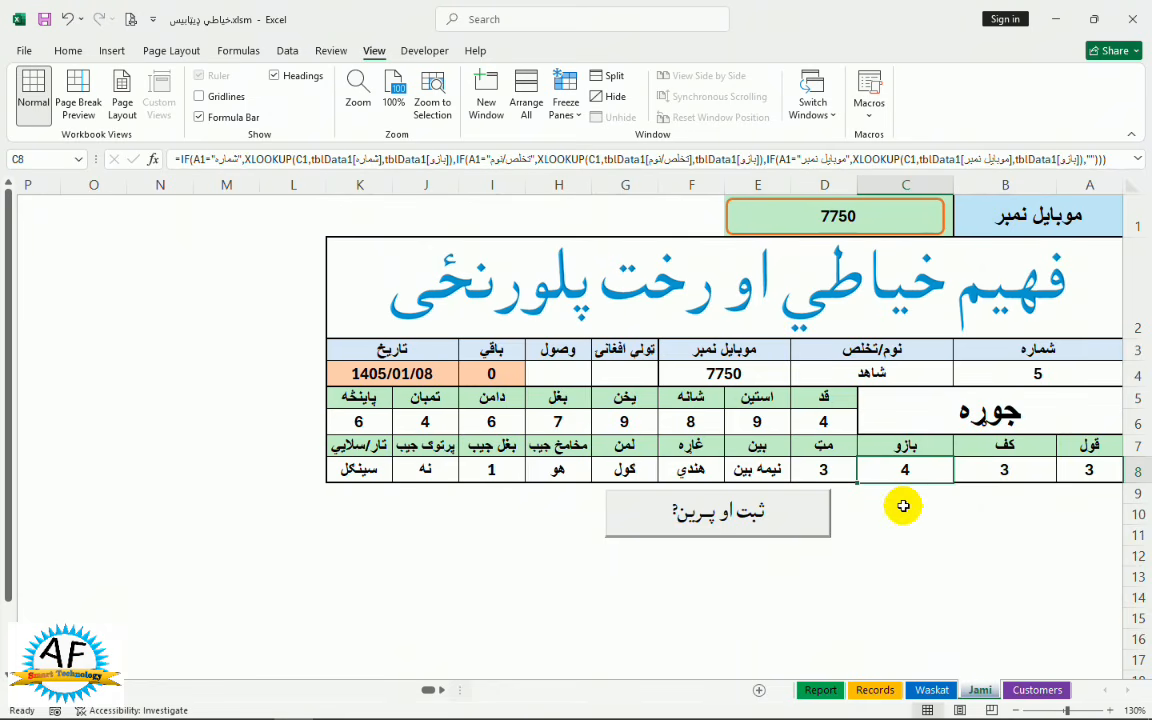
Set the Jami lookup in A1 to serial number and load record 2
click(990, 220)
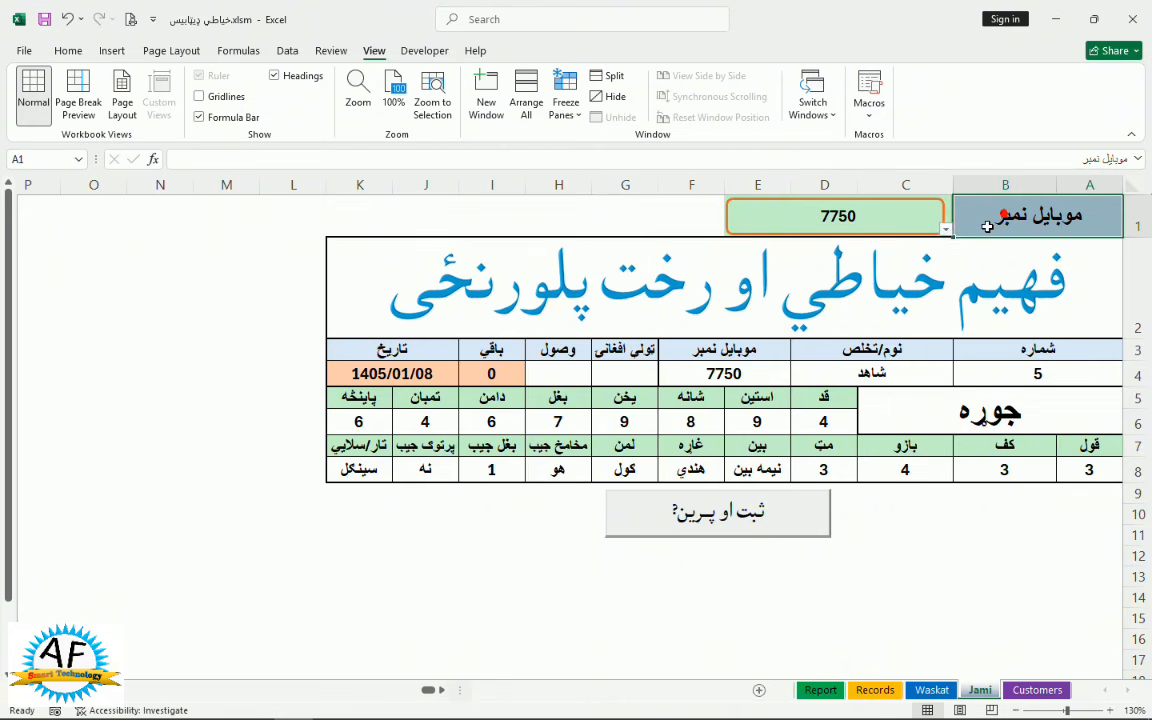
click(945, 230)
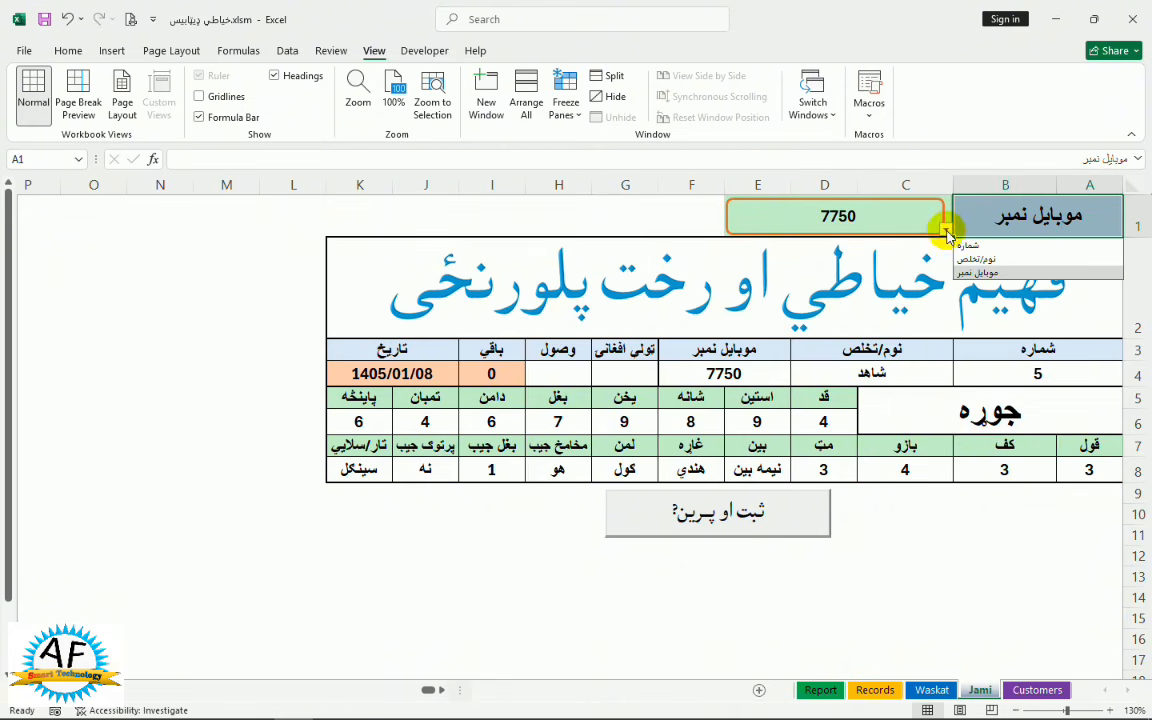
click(968, 246)
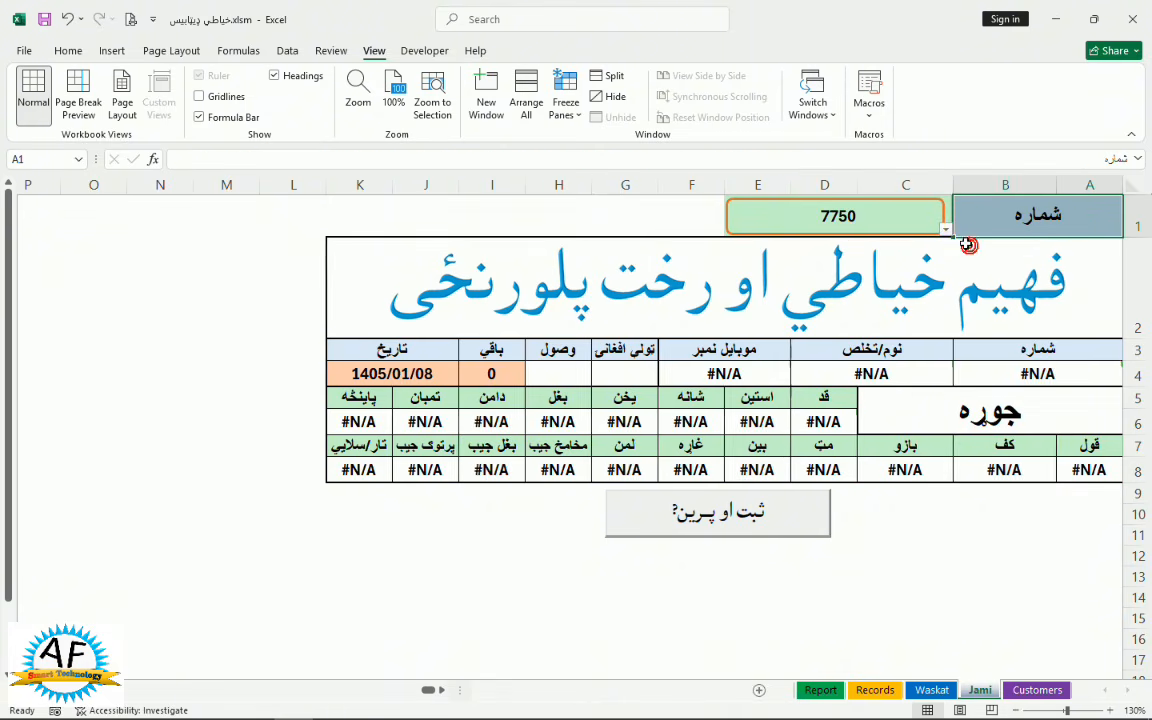
click(870, 215)
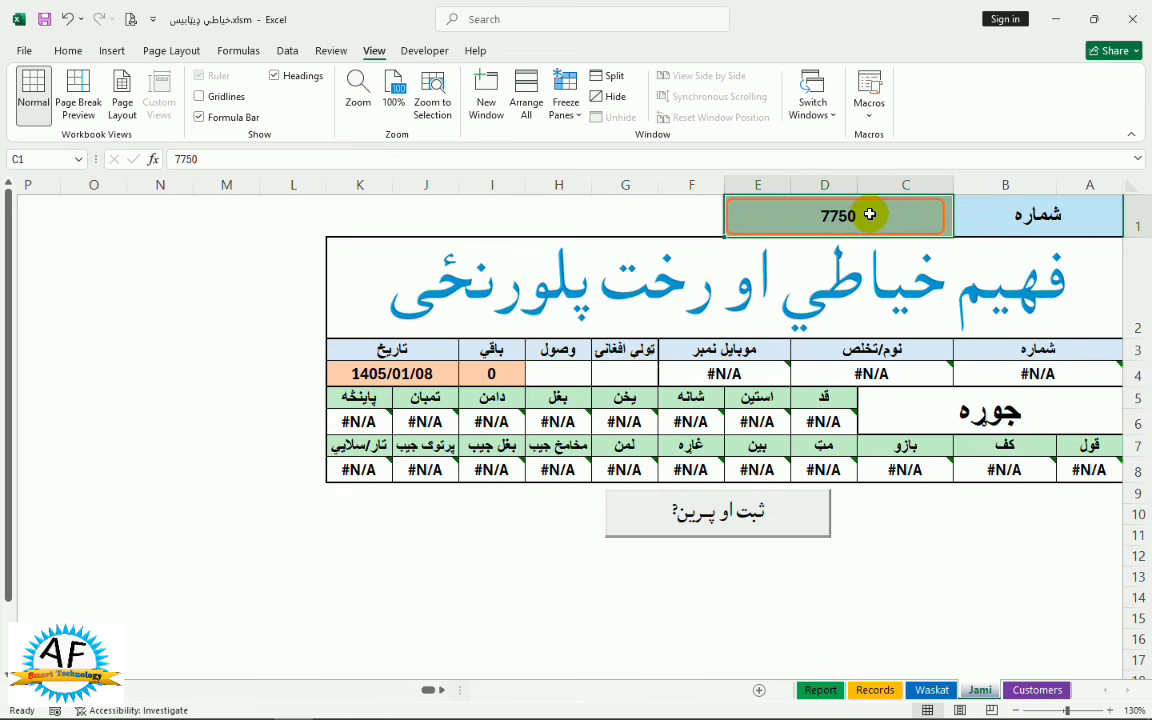
text(2)
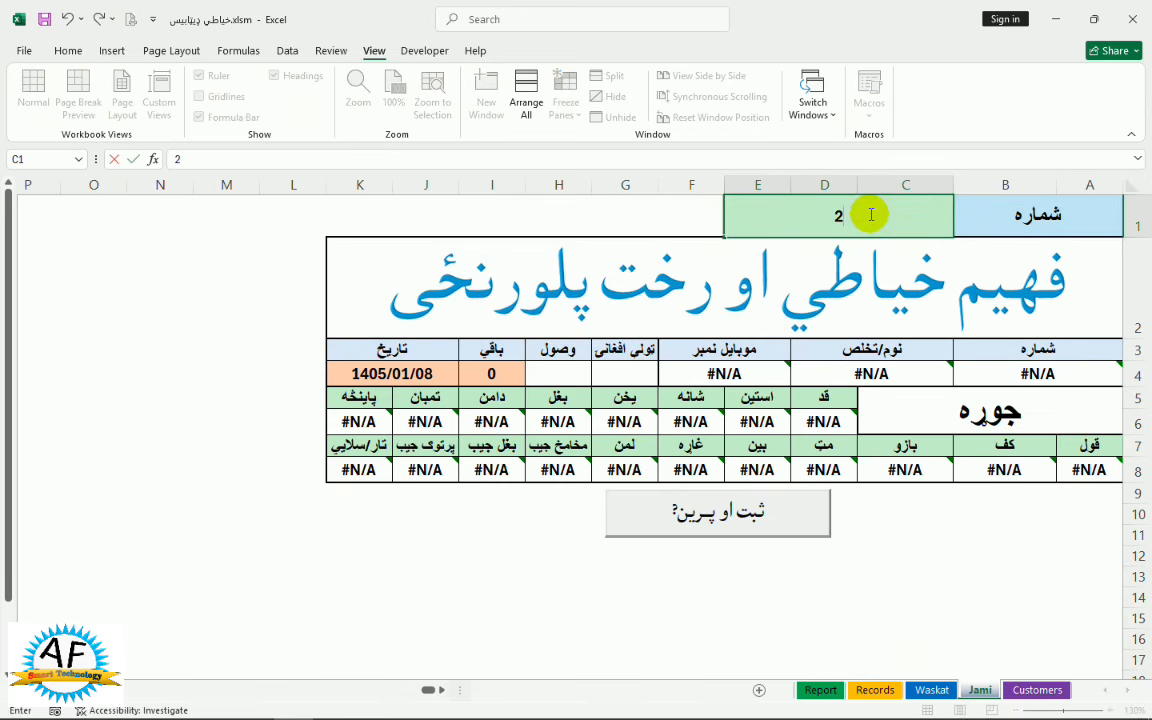
key(Return)
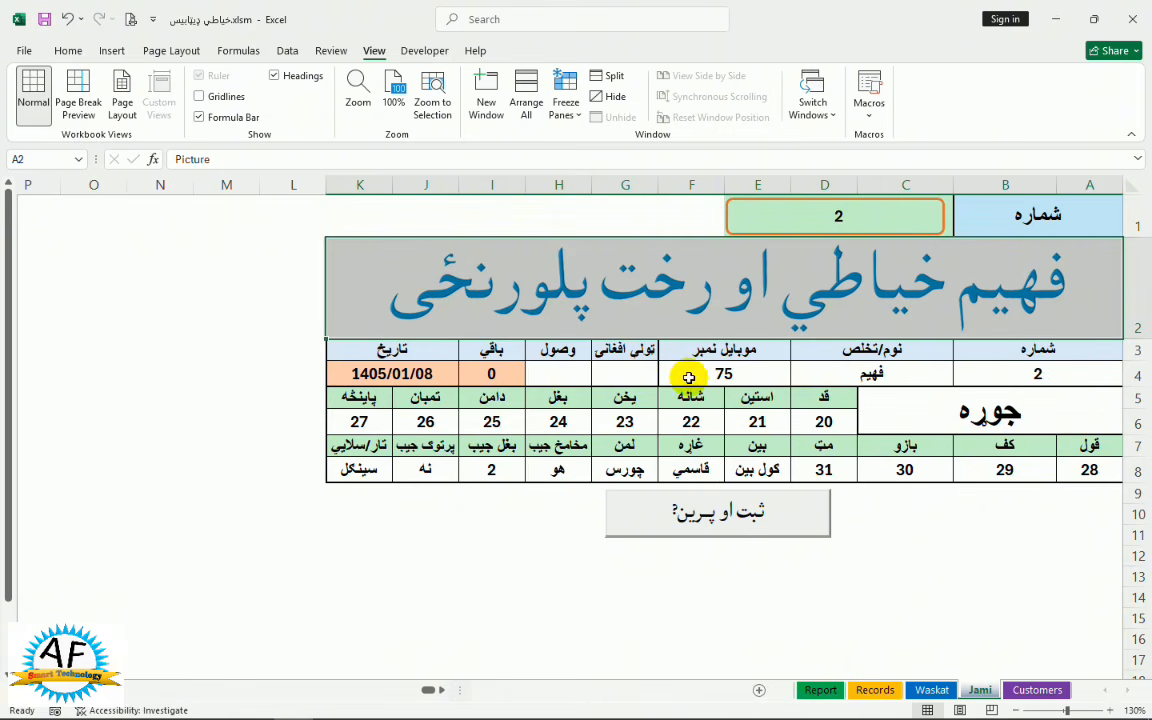
Switch the lookup to نوم/تخلص and load a customer's record by name
click(967, 222)
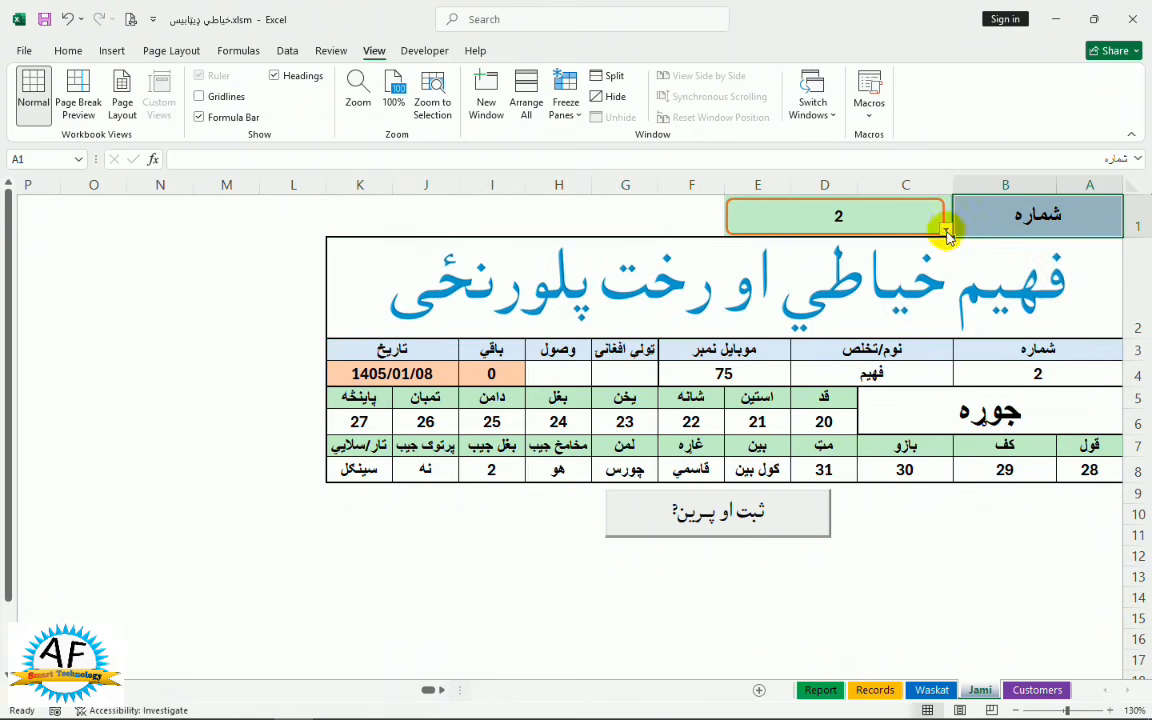
click(946, 230)
click(973, 262)
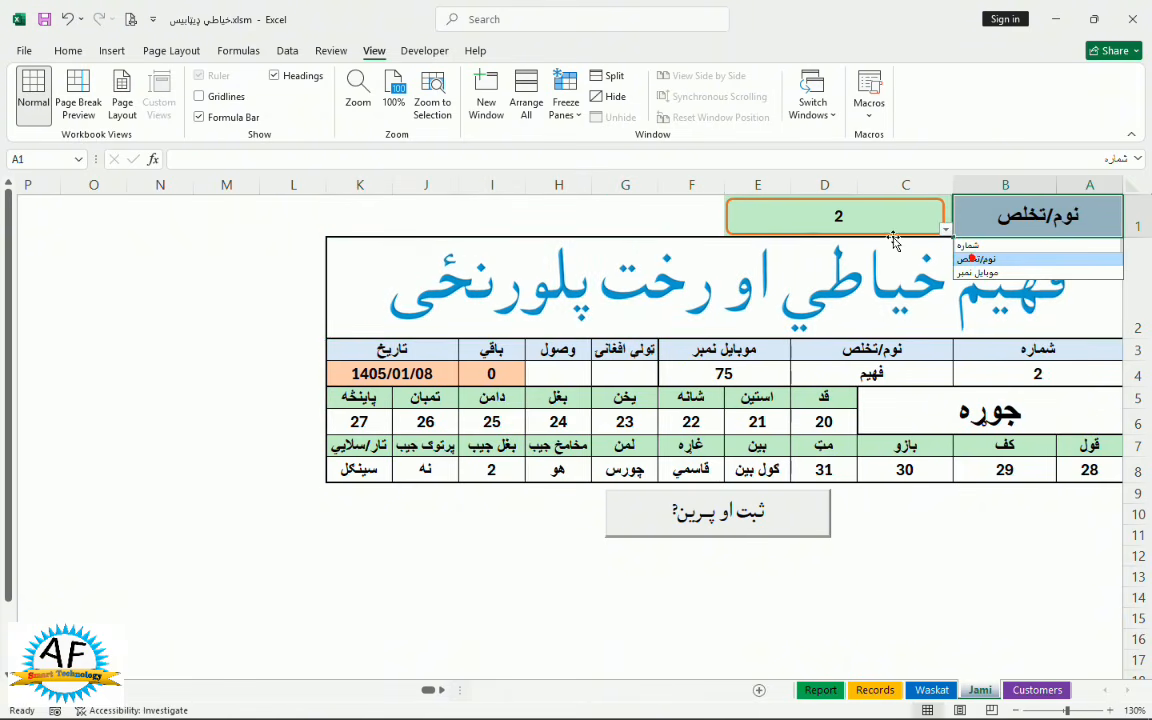
click(792, 214)
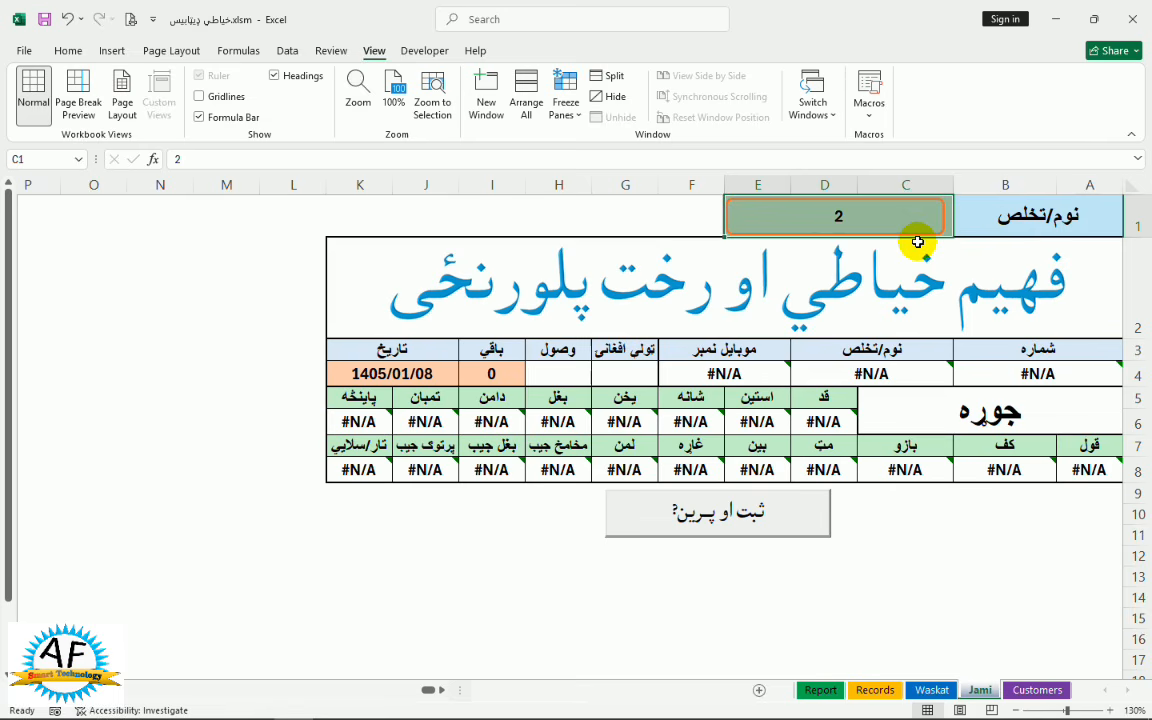
text(u)
text(ادالله)
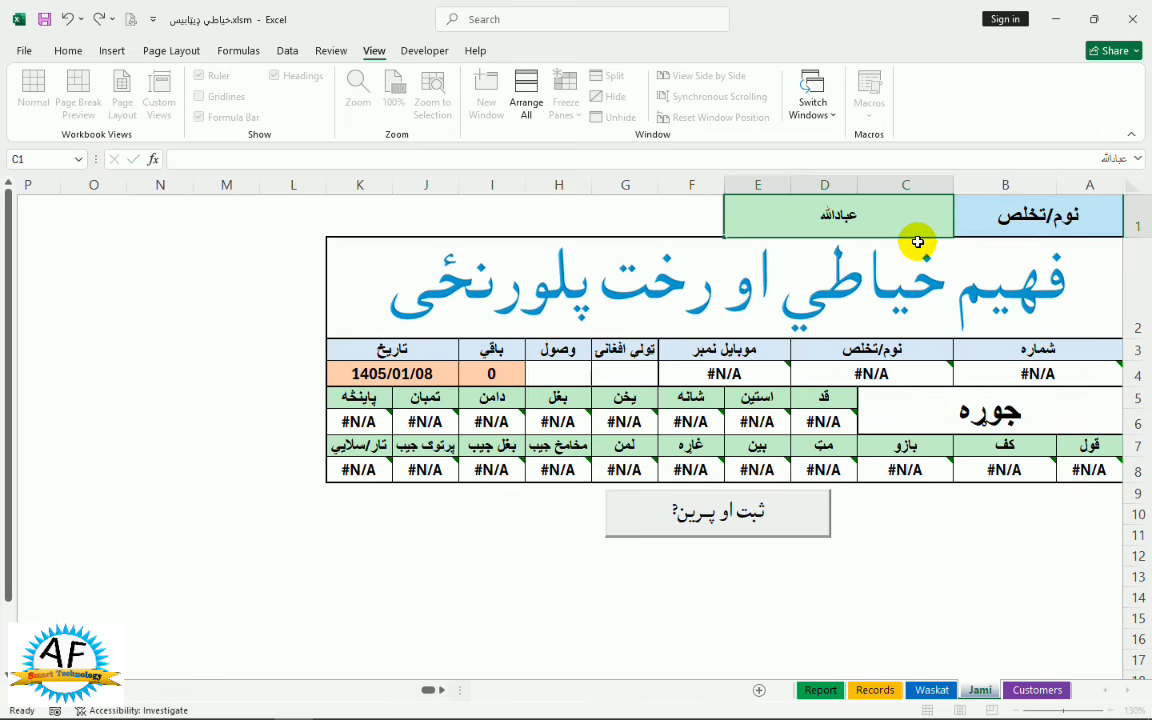
click(918, 242)
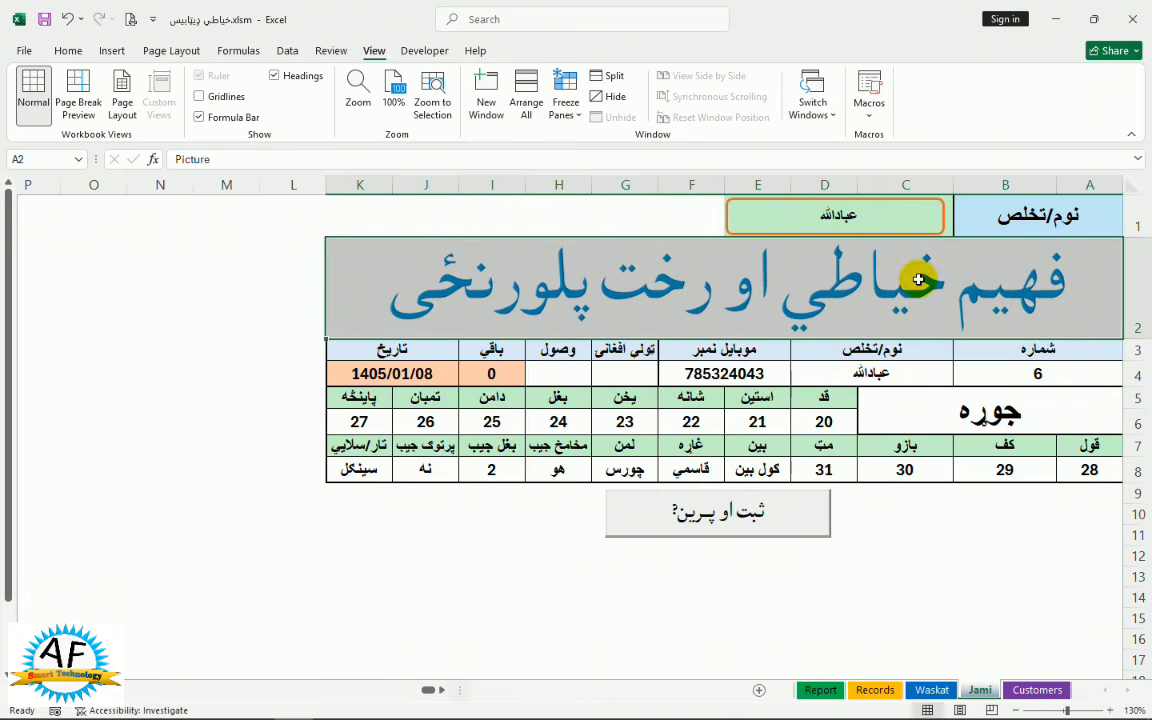
Switch the lookup to موبایل نمبر and load the record matching 75
click(960, 224)
click(946, 232)
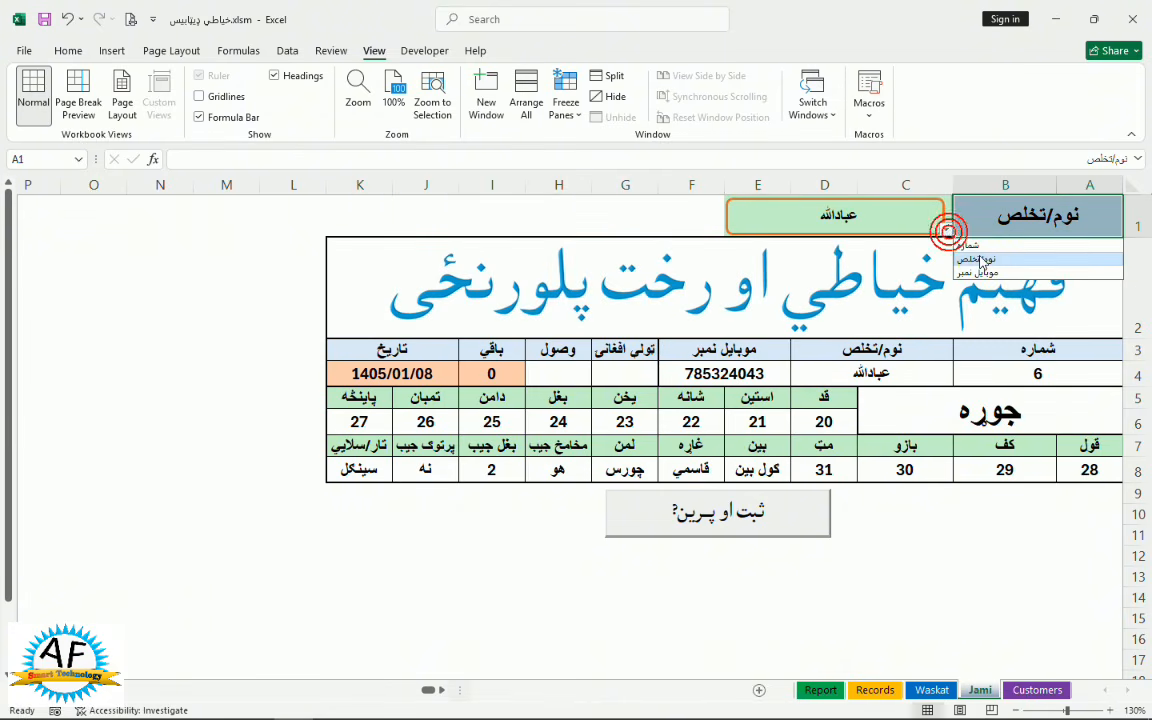
click(978, 272)
click(824, 212)
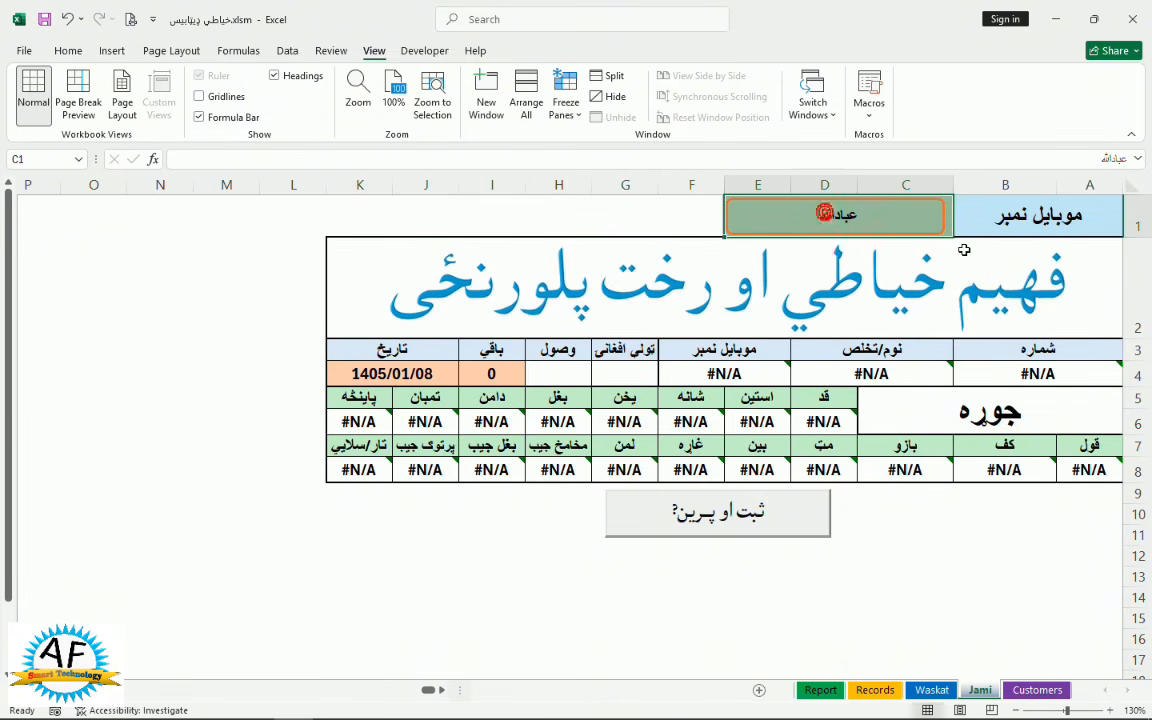
text(٧٥)
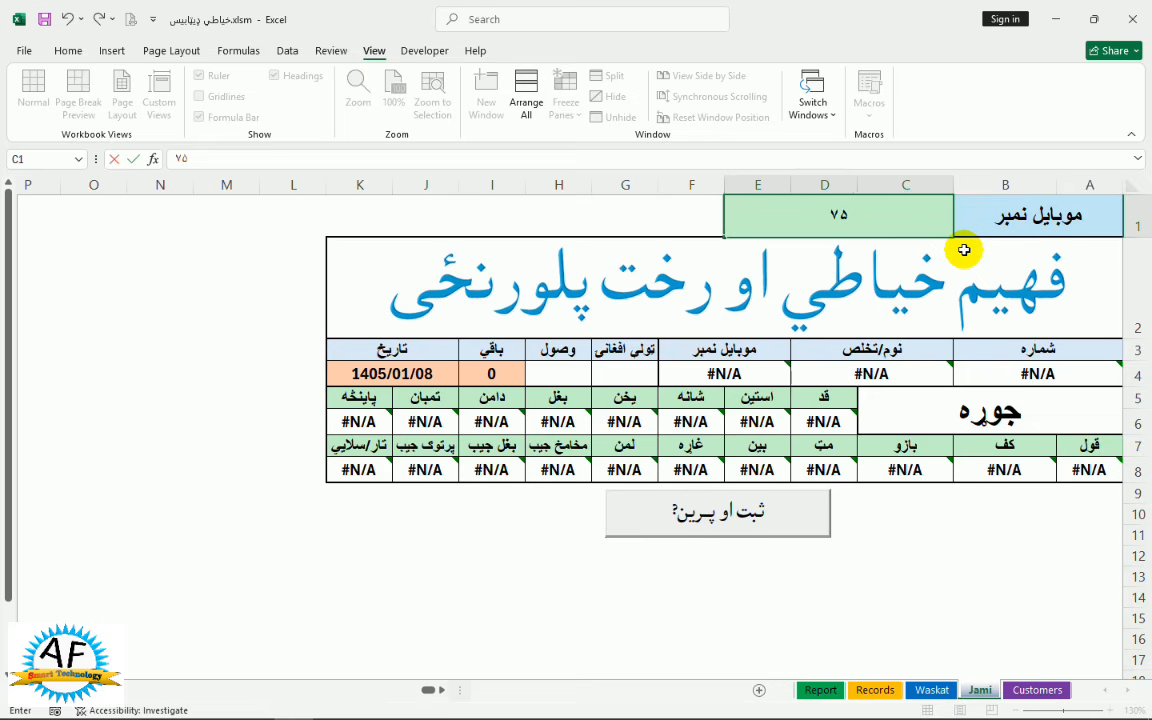
key(Return)
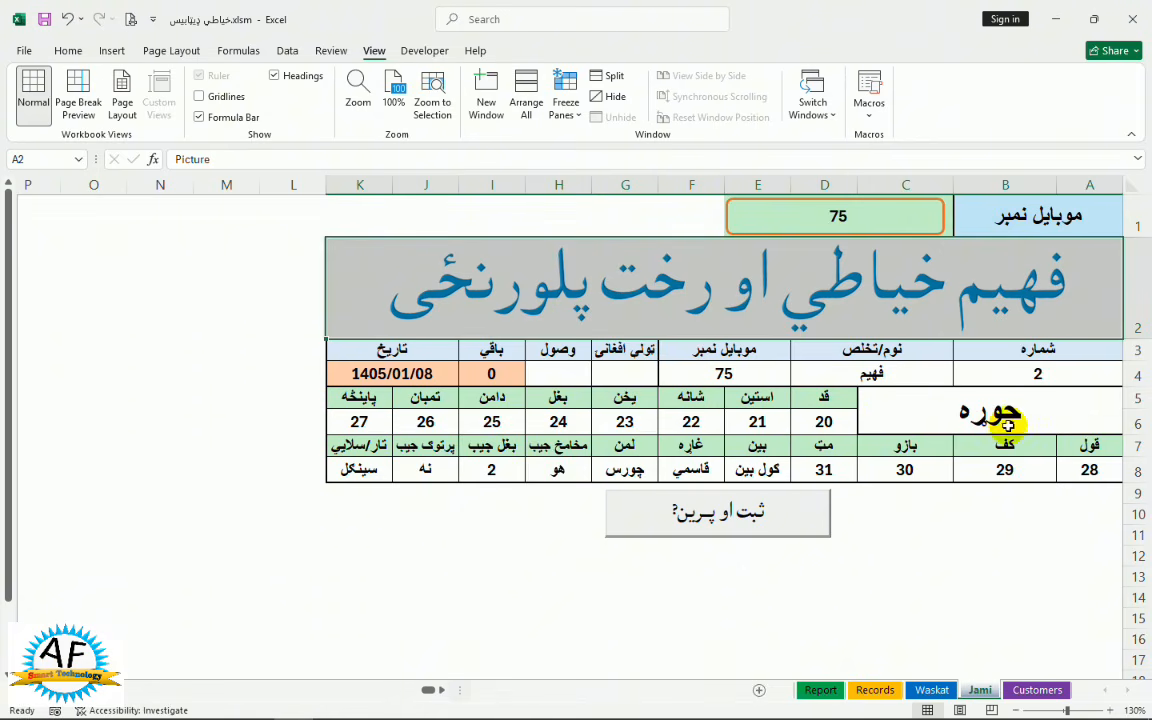
Enter a 500 total and 400 received, leaving 100 due, then save and print-preview the order
click(625, 374)
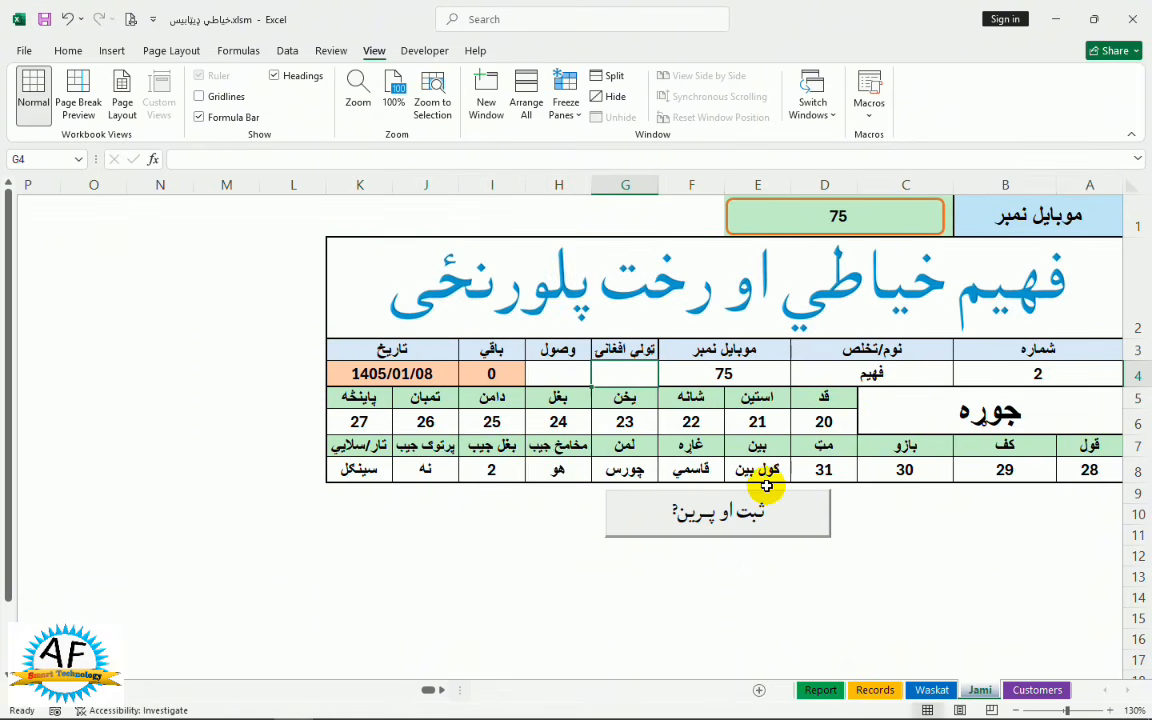
text(۵۰۰)
key(Tab)
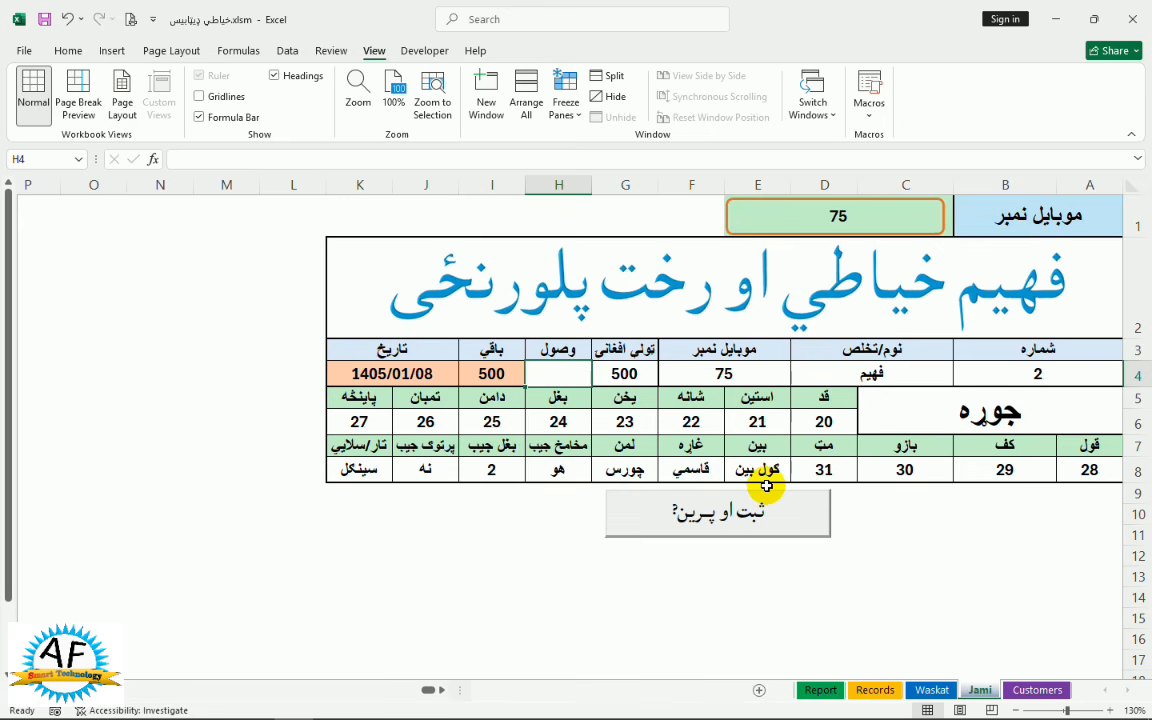
text(۴۰۰)
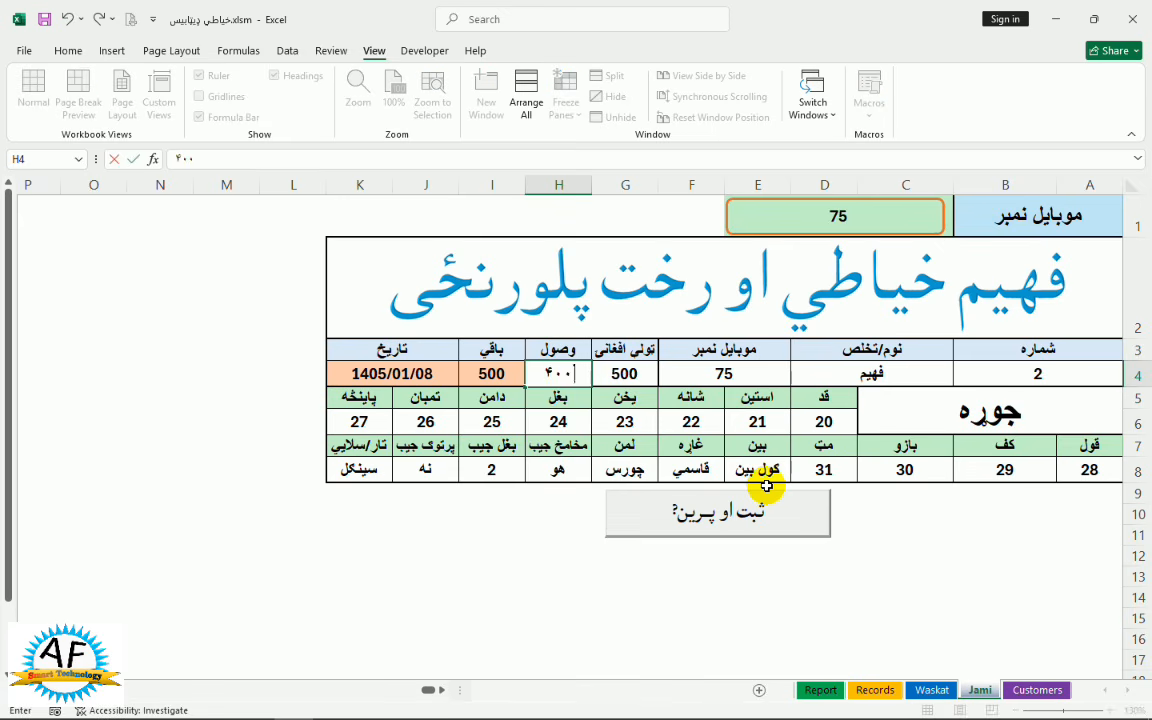
key(Return)
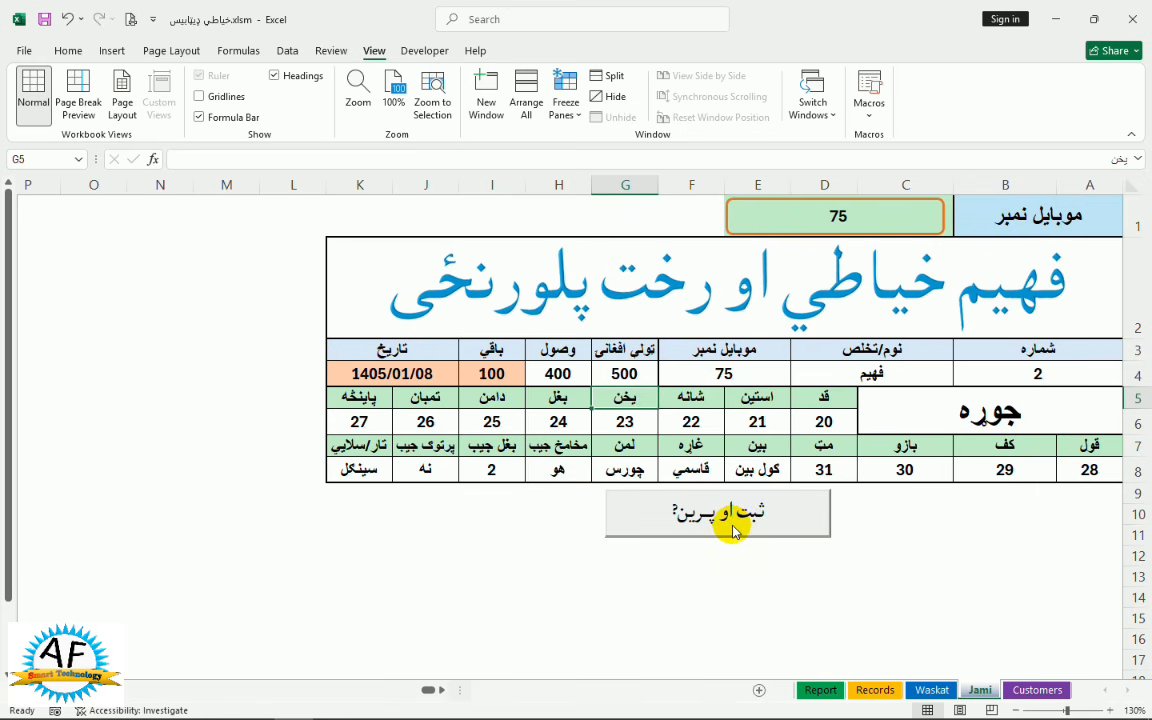
click(733, 530)
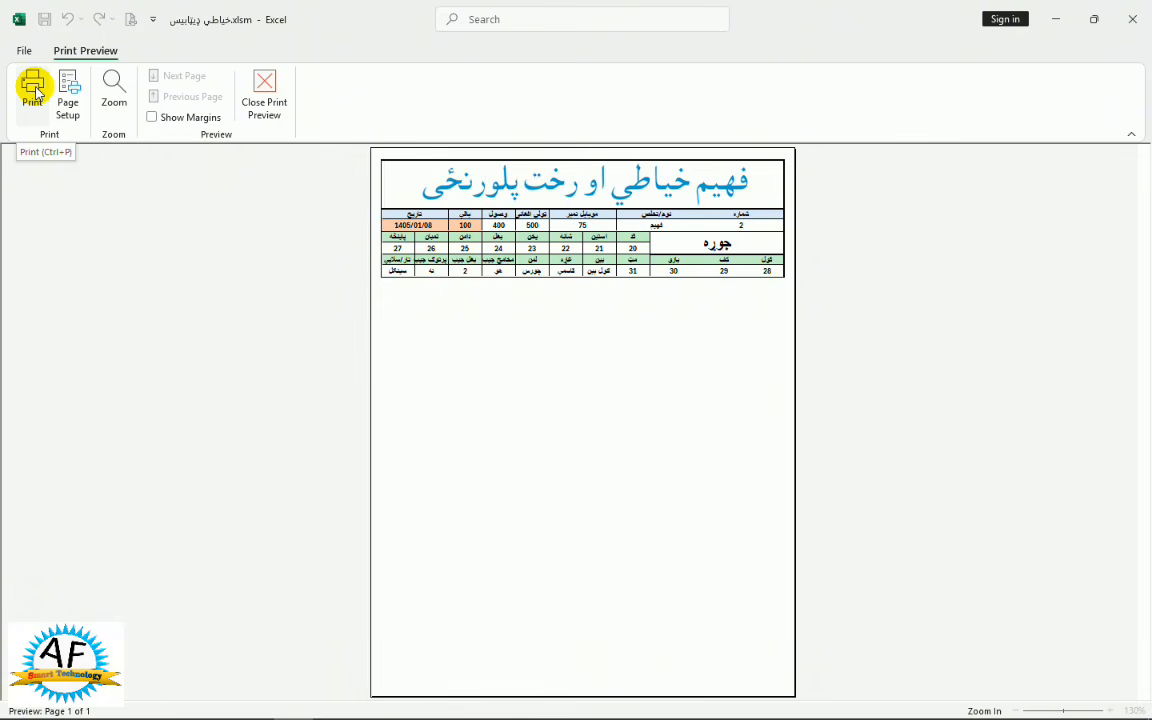
Leave print preview, confirm Records lists entry 7 with 500, 400 and 100 due, then show Waskat
click(266, 104)
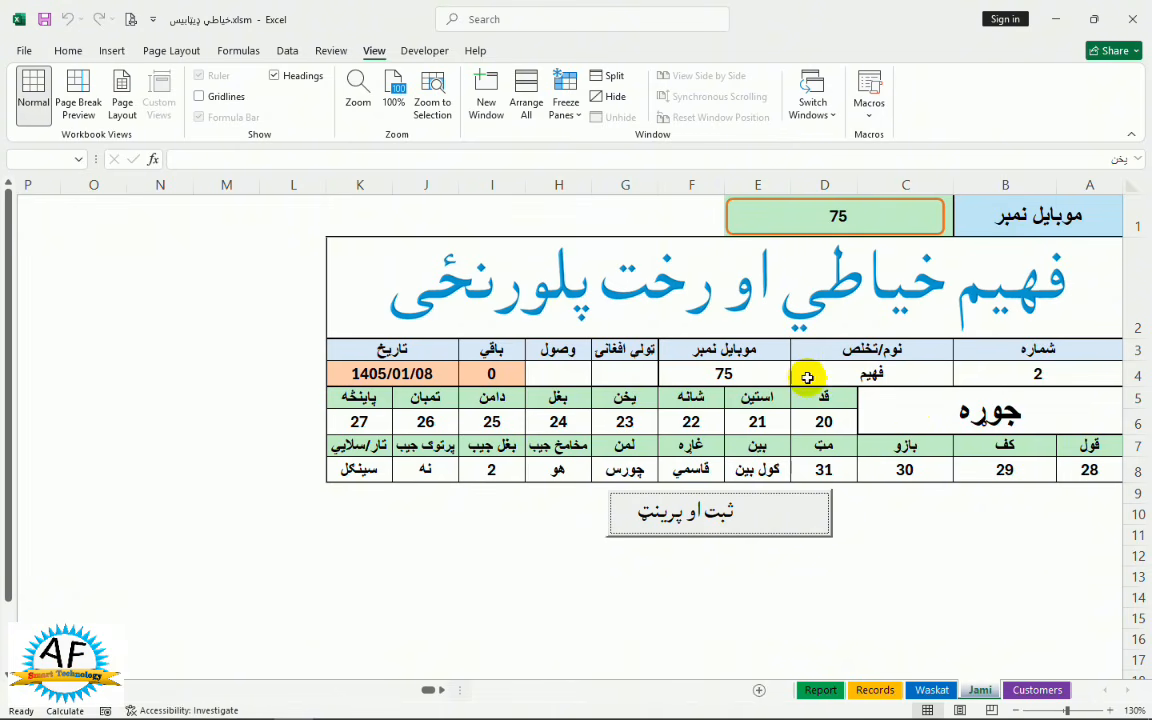
click(875, 690)
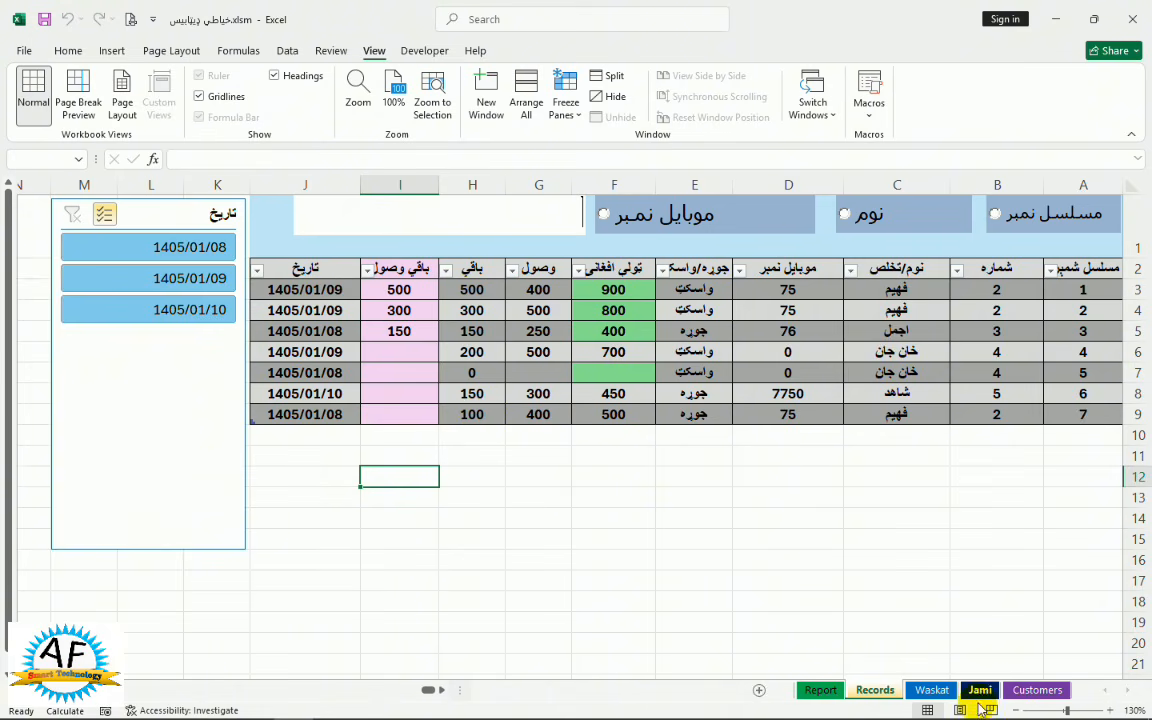
click(928, 690)
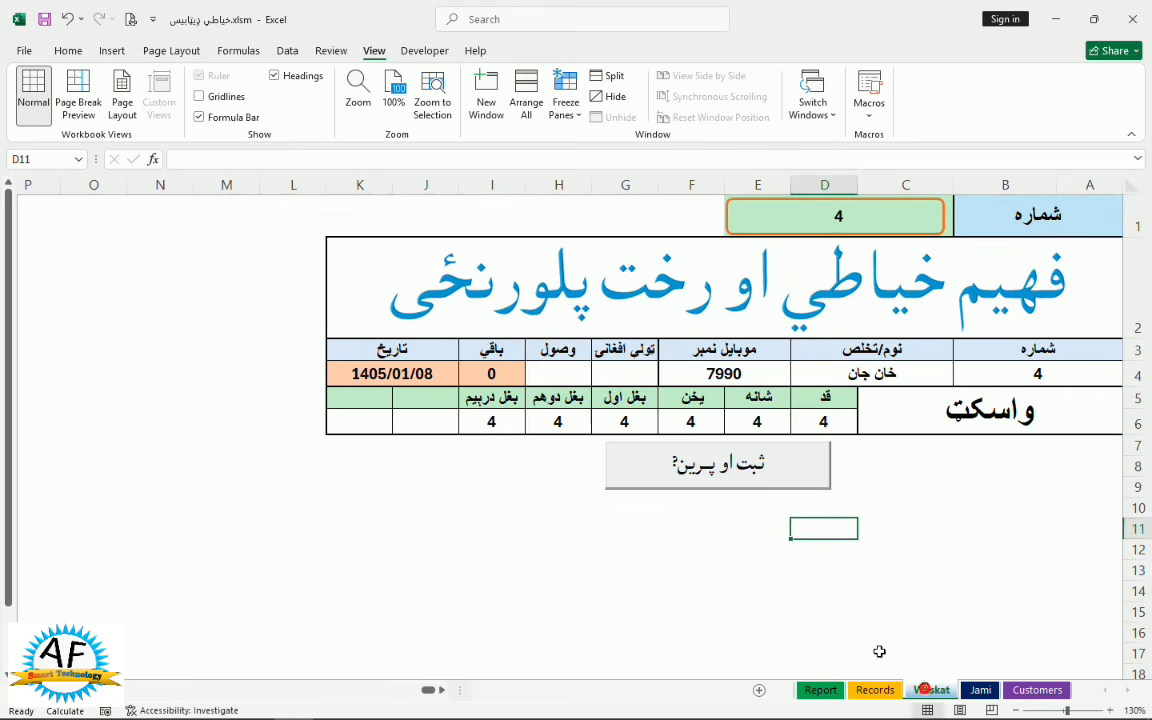
Switch the Waskat search type to name and load the customer's record by their name
click(855, 234)
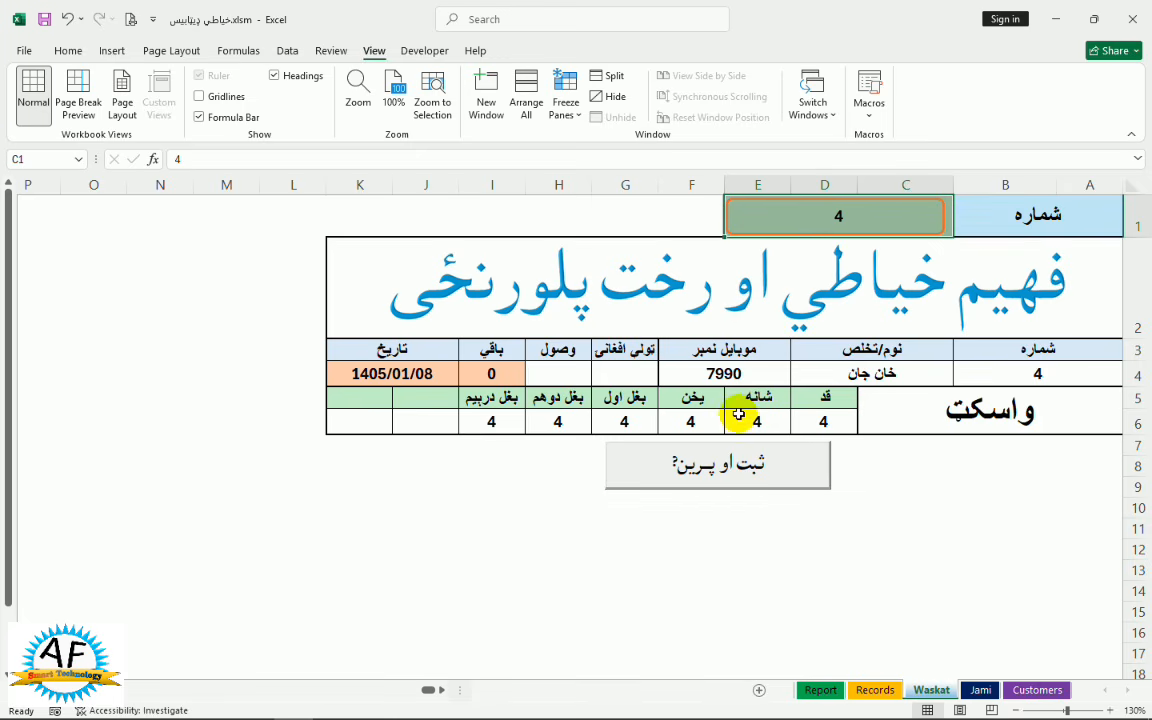
click(1012, 228)
click(946, 229)
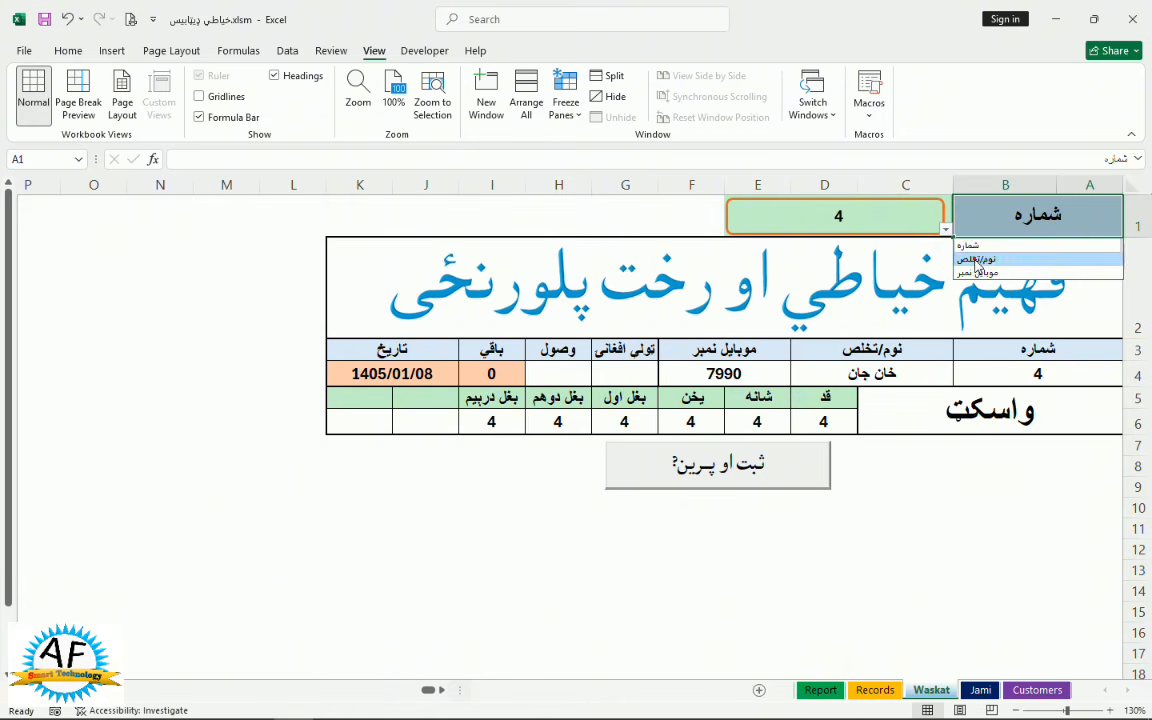
click(975, 258)
click(846, 215)
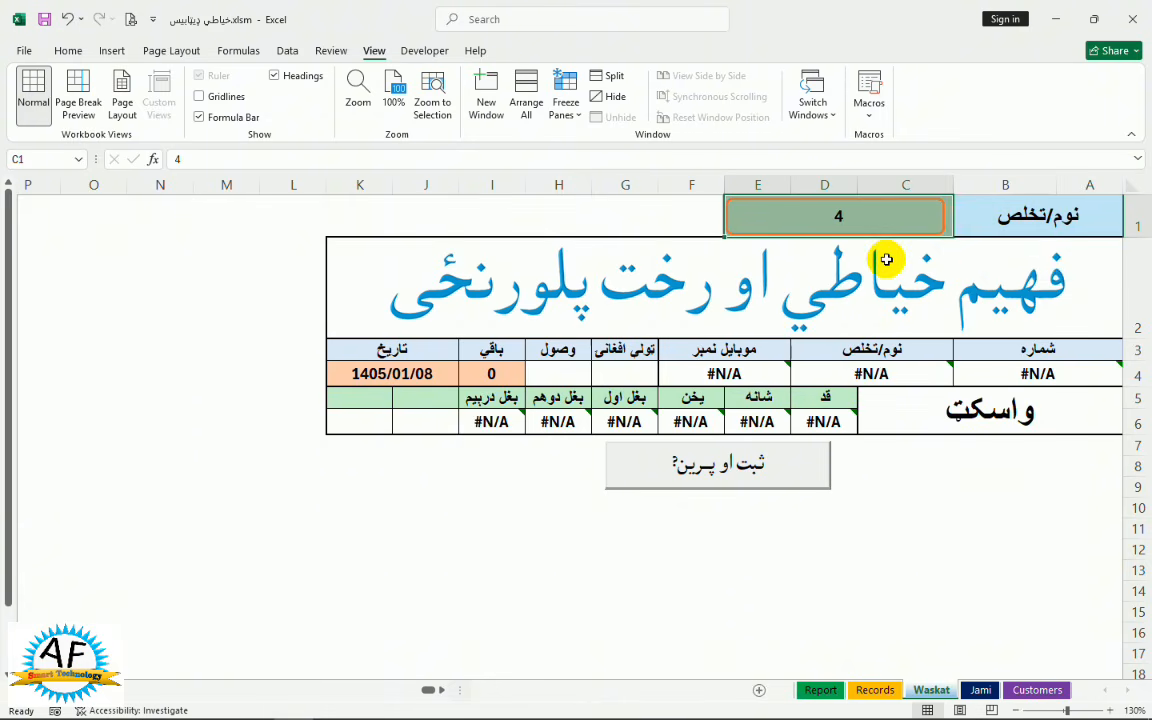
text(جاوید)
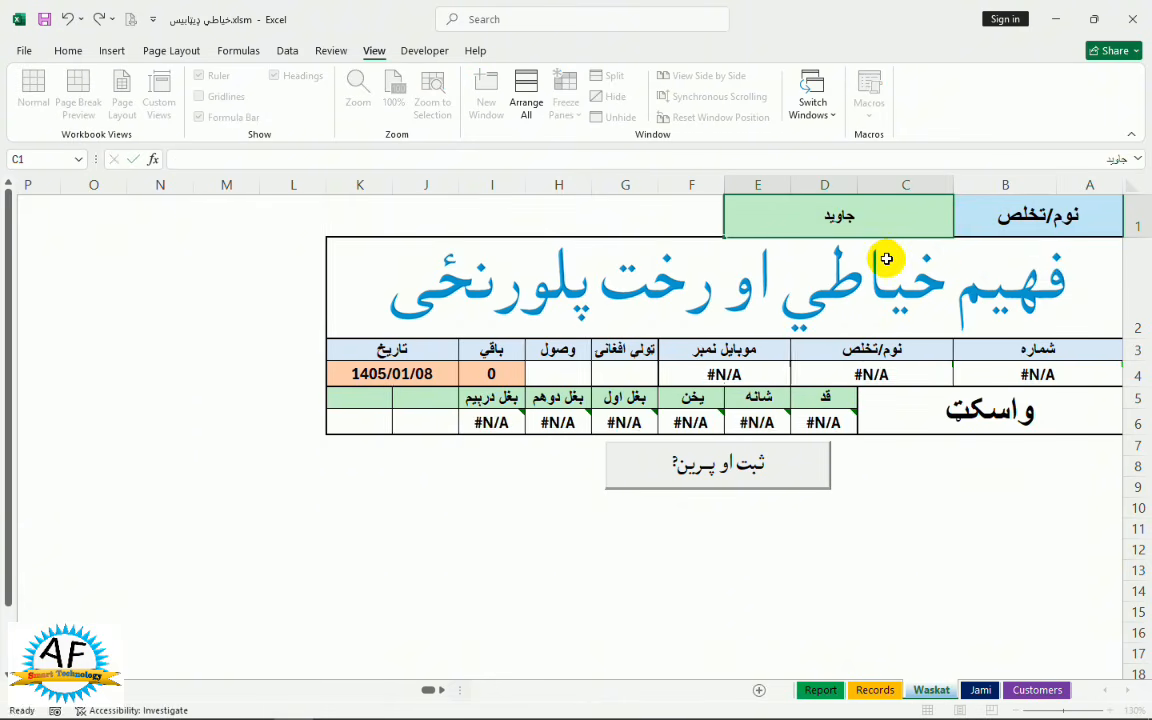
click(886, 259)
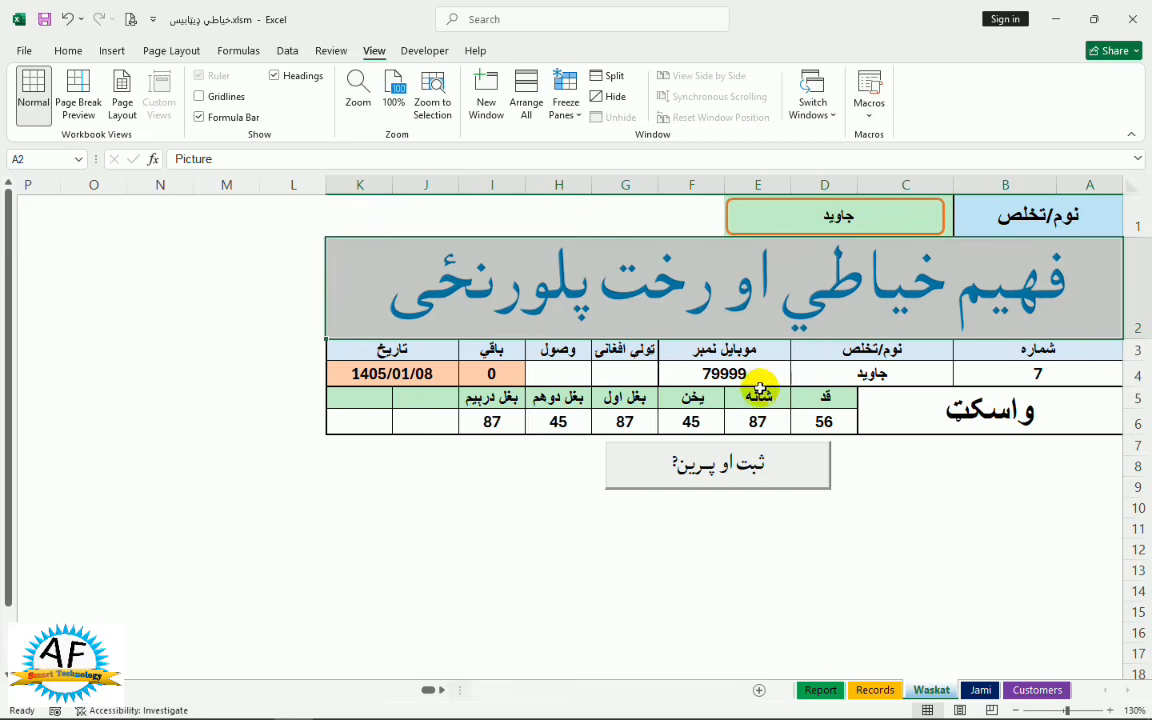
Enter an 800 total with 600 received, leaving 200 due, then save and preview the order
click(625, 373)
text(٨)
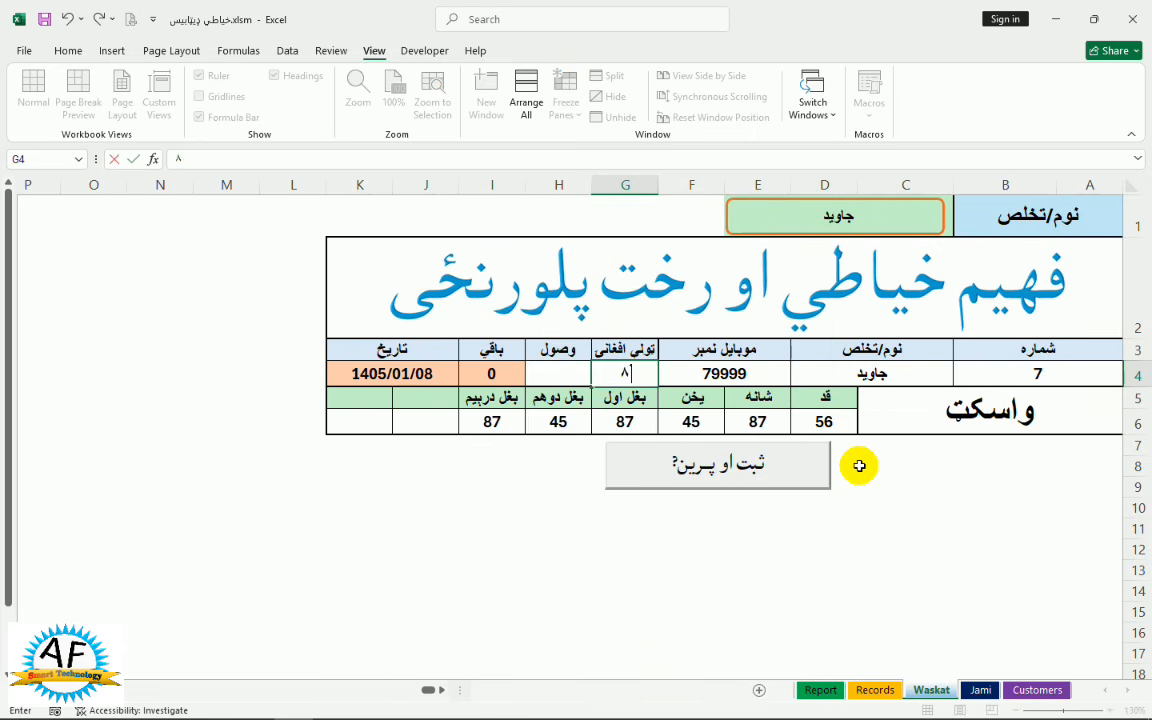
text(٠٠)
key(Tab)
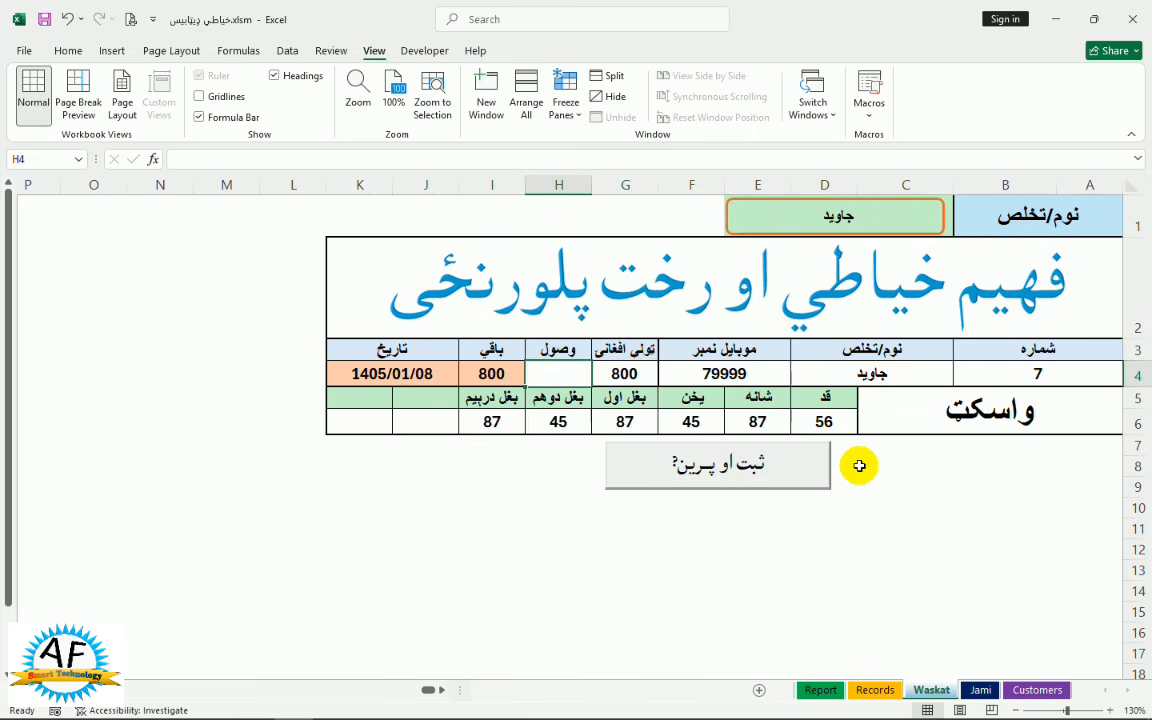
text(۴٠)
key(Return)
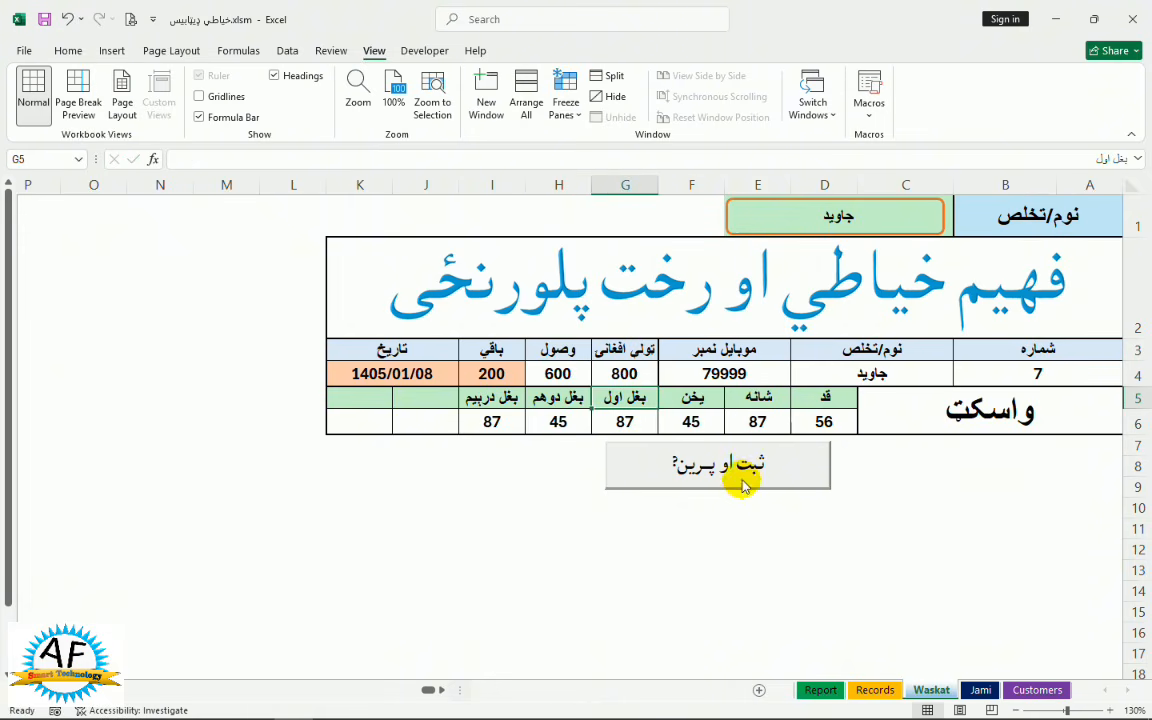
click(738, 478)
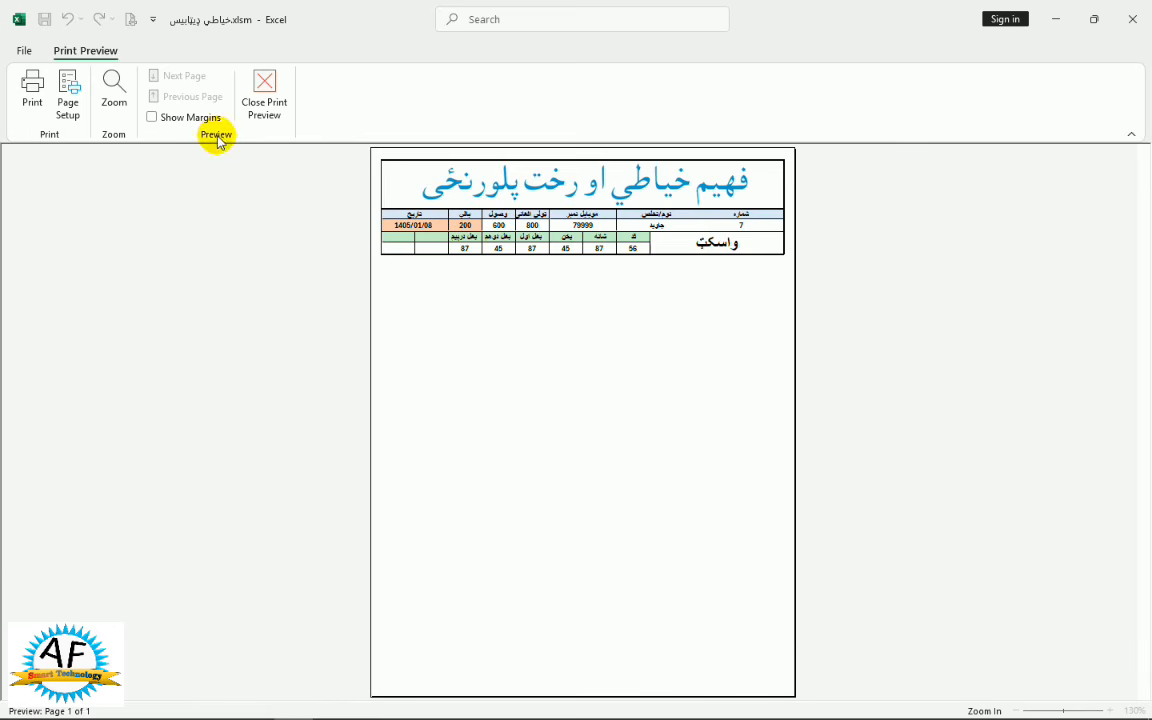
Exit print preview and check Records for new entry 8: 800 total, 600 received, 200 due
click(268, 102)
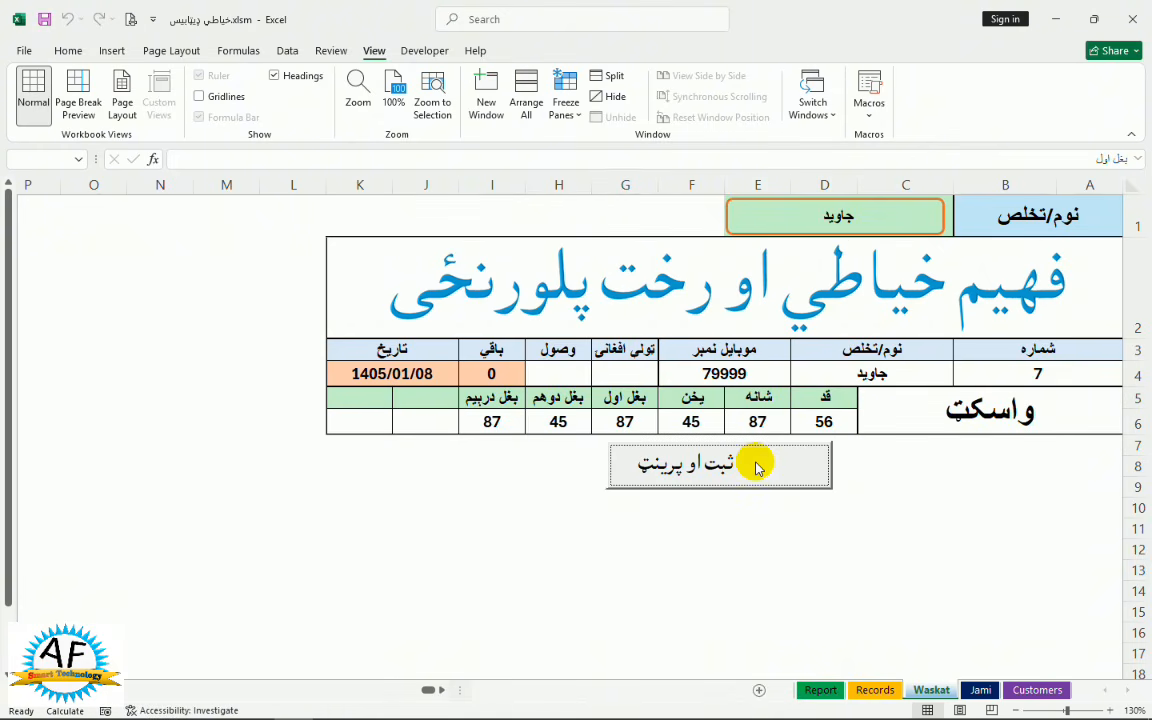
click(873, 694)
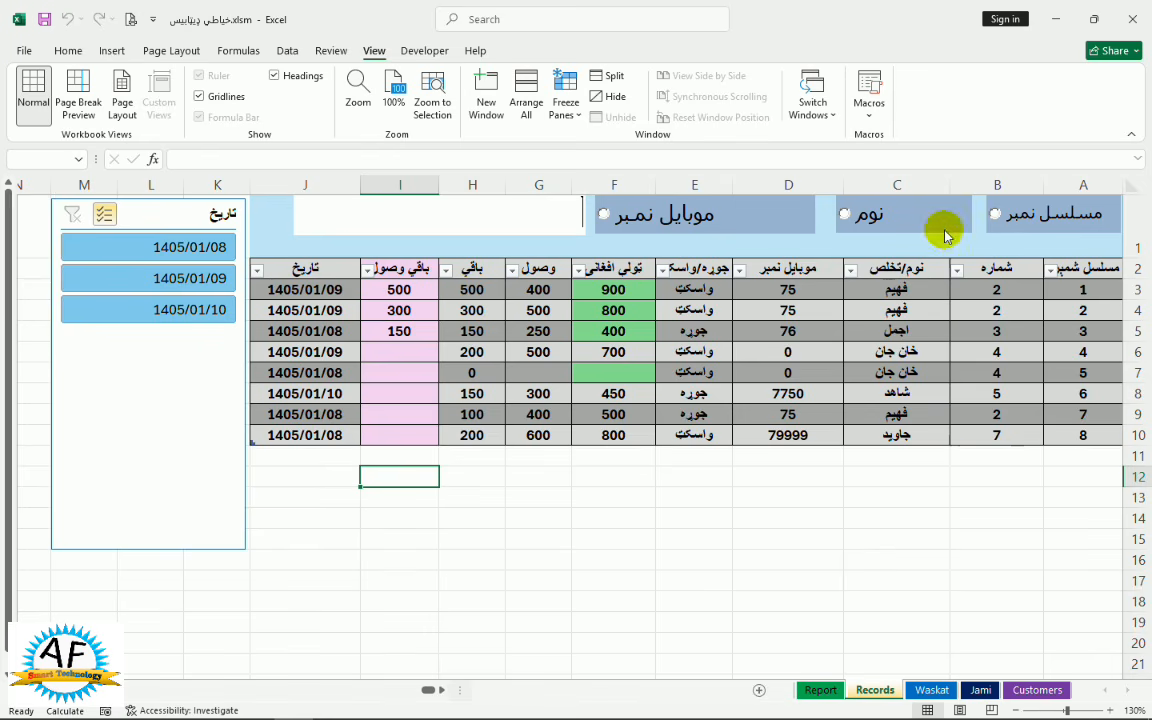
Search Records by serial number 7, enter 200 in remaining-payment cell I10, then clear the search
click(997, 215)
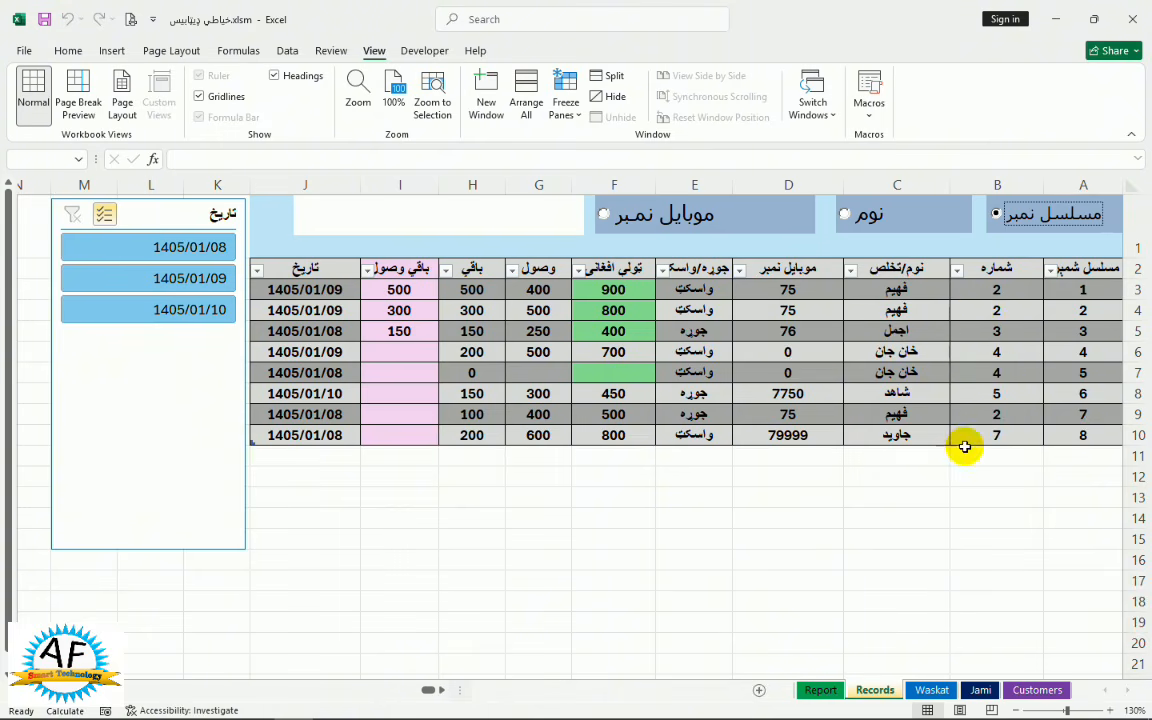
click(520, 226)
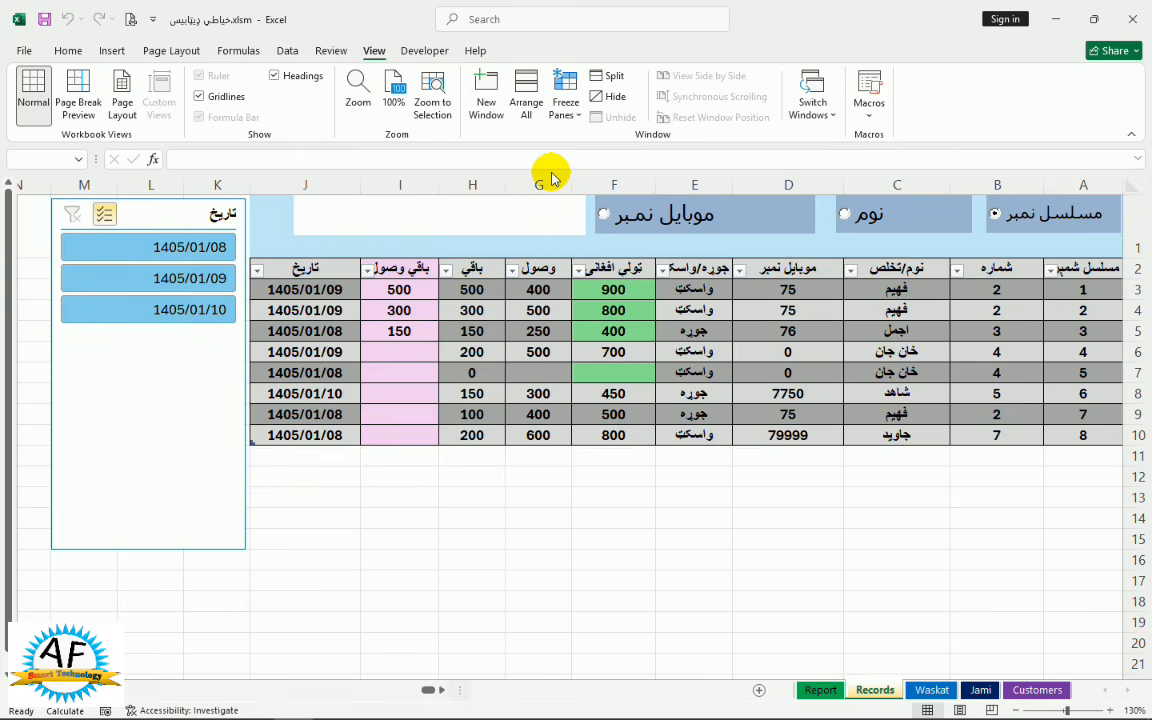
text(7)
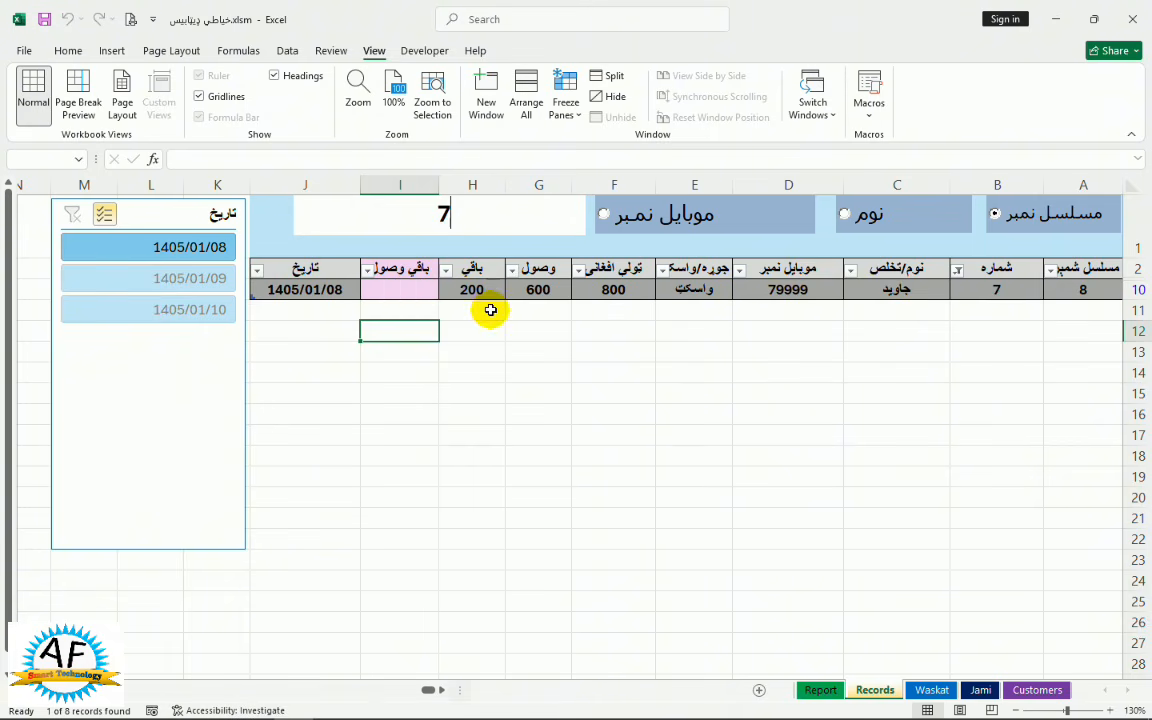
click(415, 289)
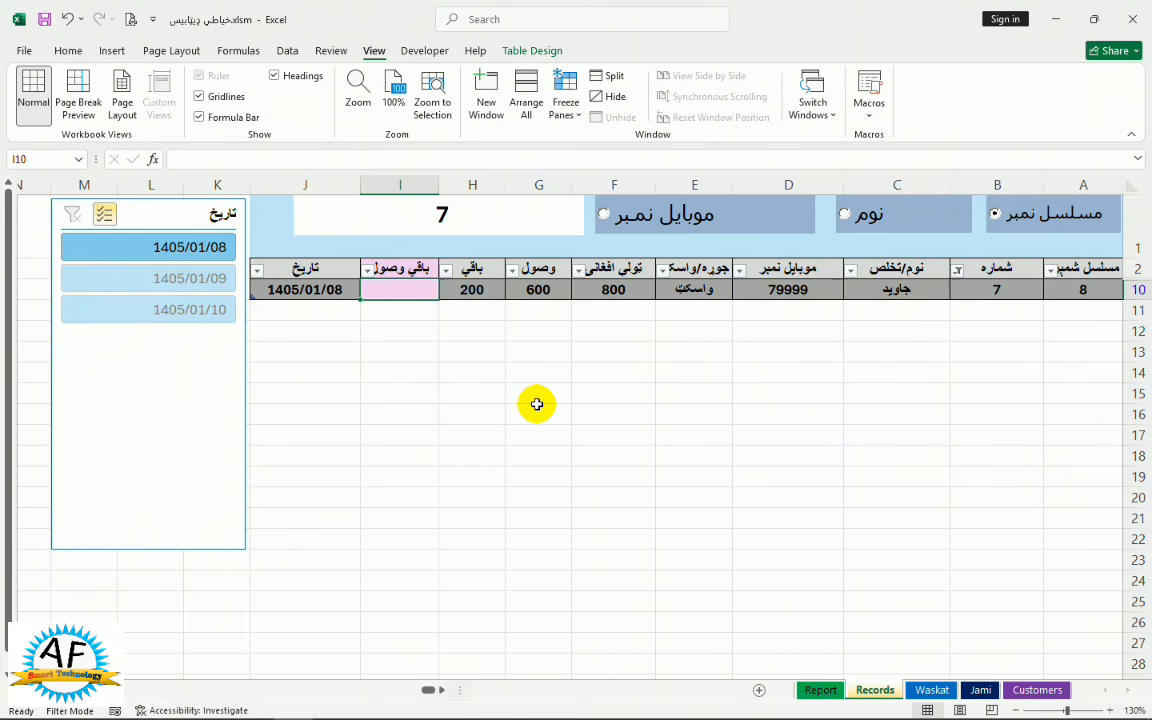
text(200)
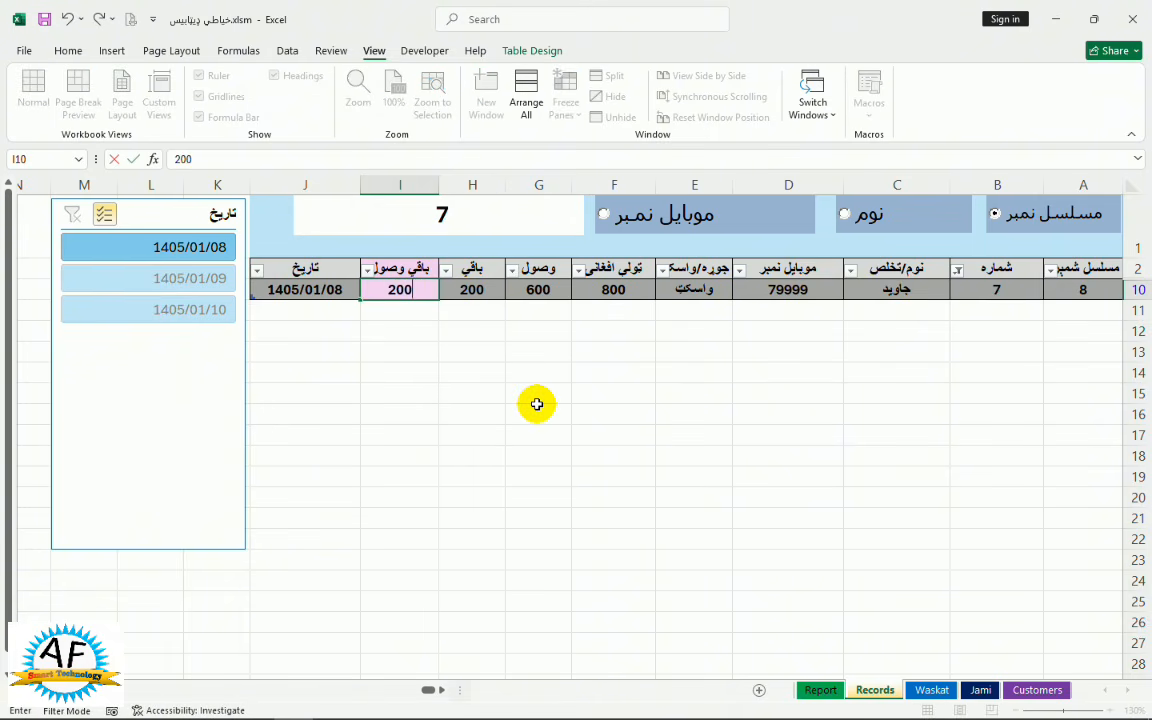
key(Return)
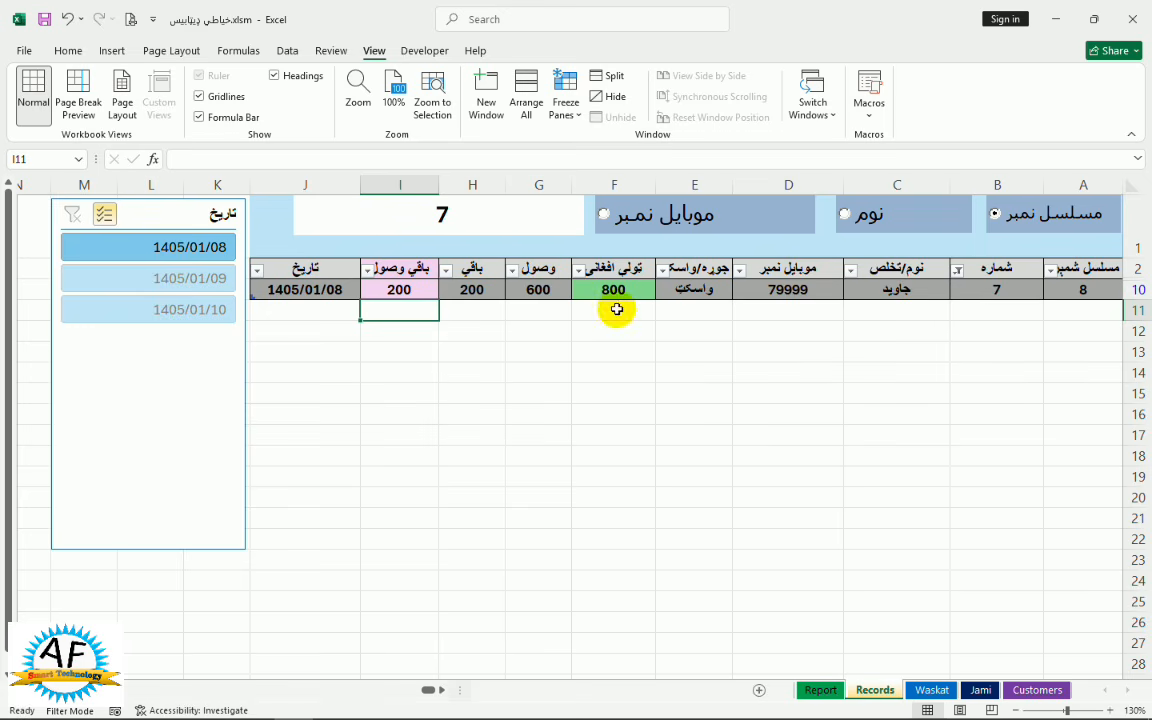
click(503, 207)
key(BackSpace)
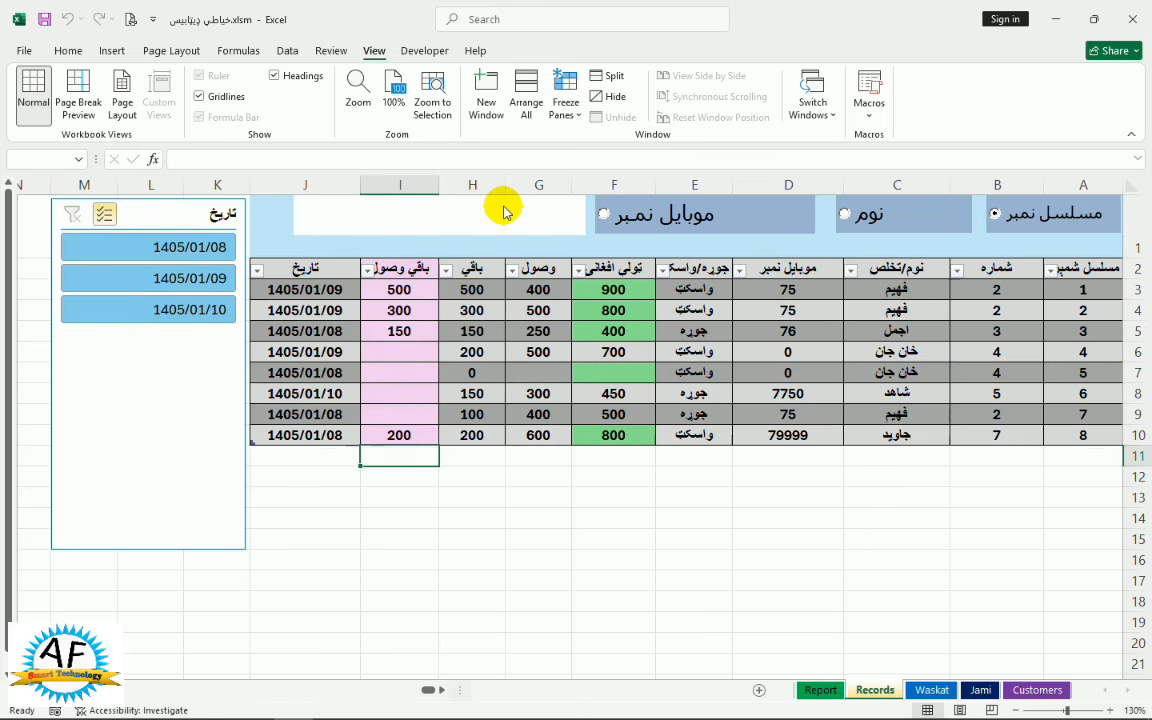
Set the Records search to match by name, test partial Pashto names, then empty the search box
text(7)
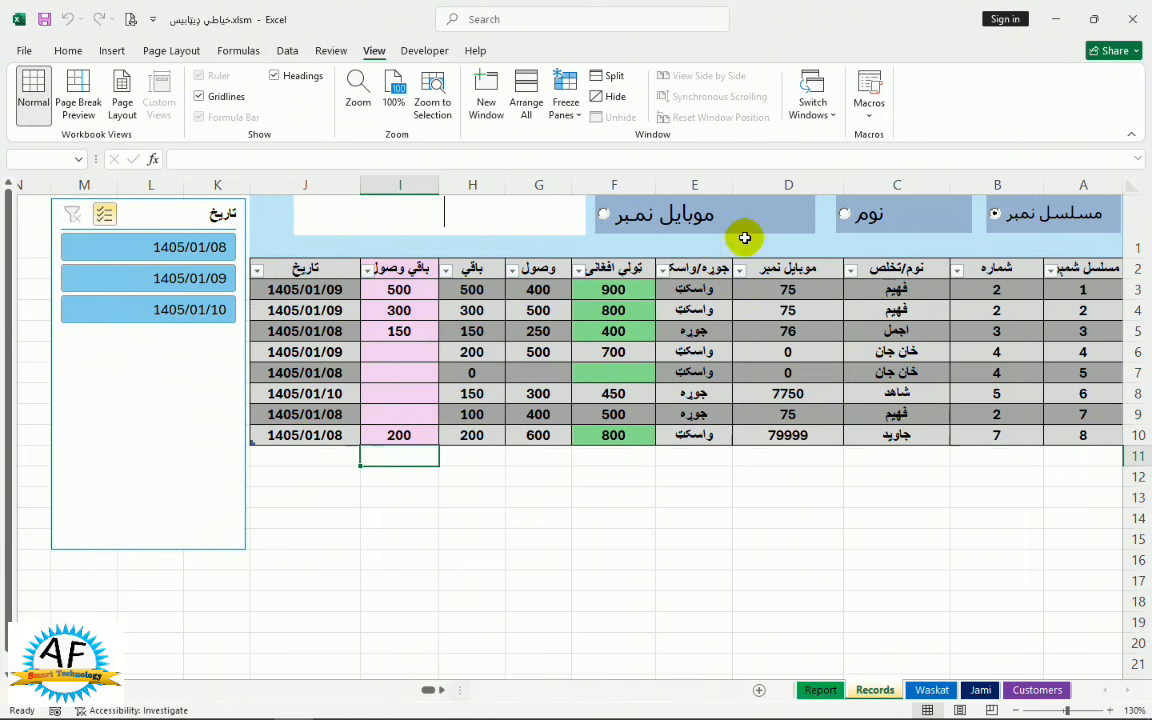
click(866, 224)
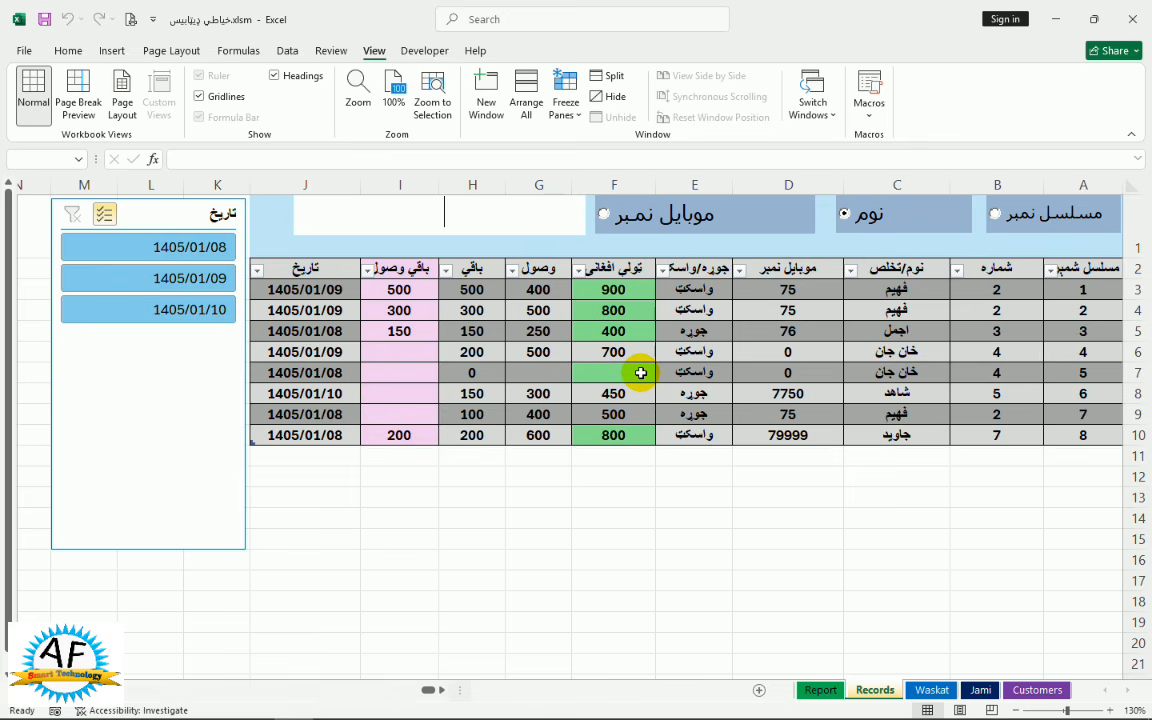
text(hp)
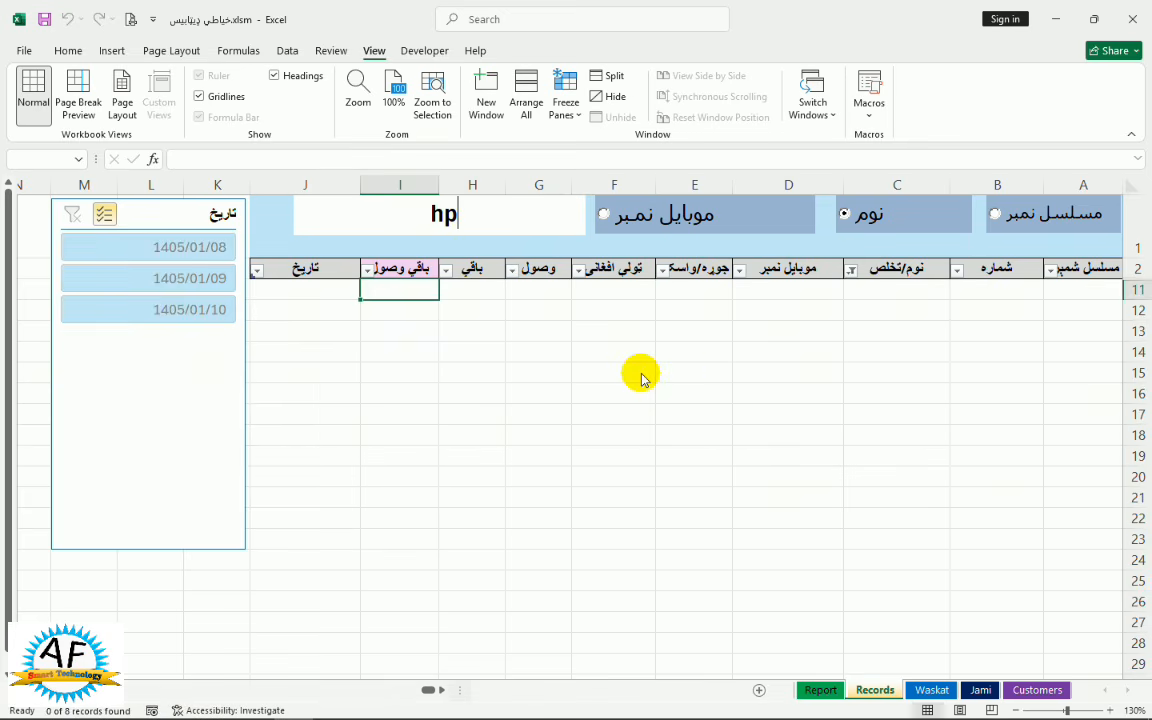
key(BackSpace)
key(BackSpace)
key(super+space)
text(احم)
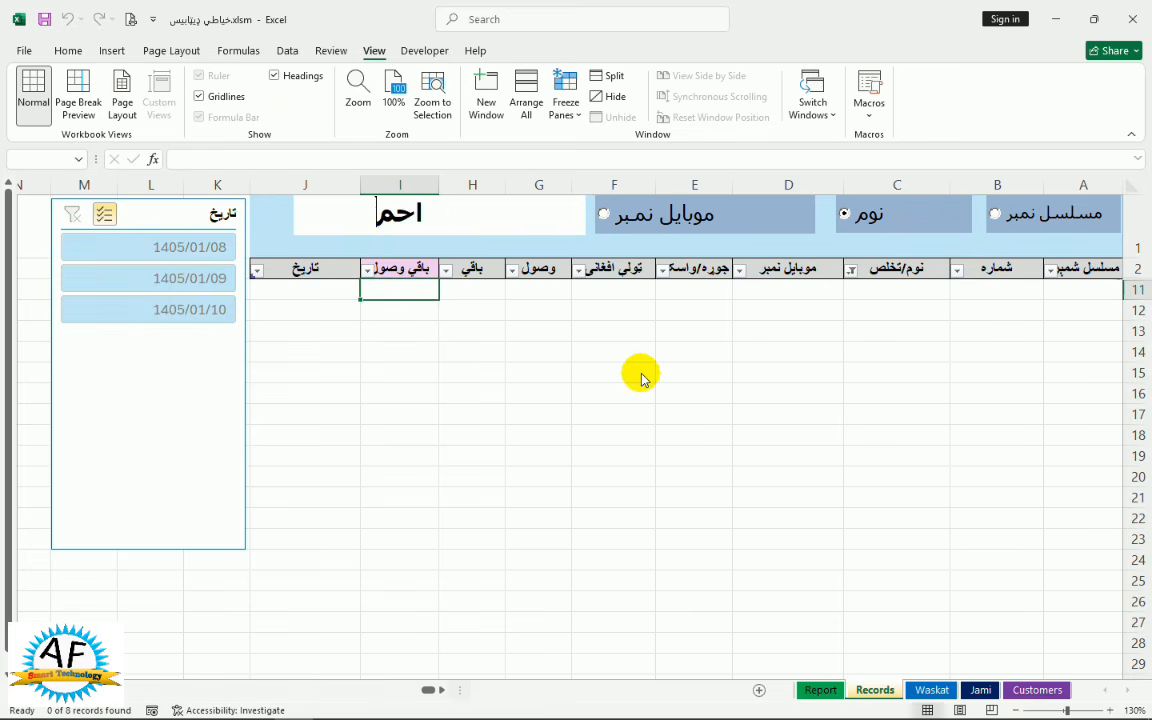
key(BackSpace)
key(BackSpace)
key(BackSpace)
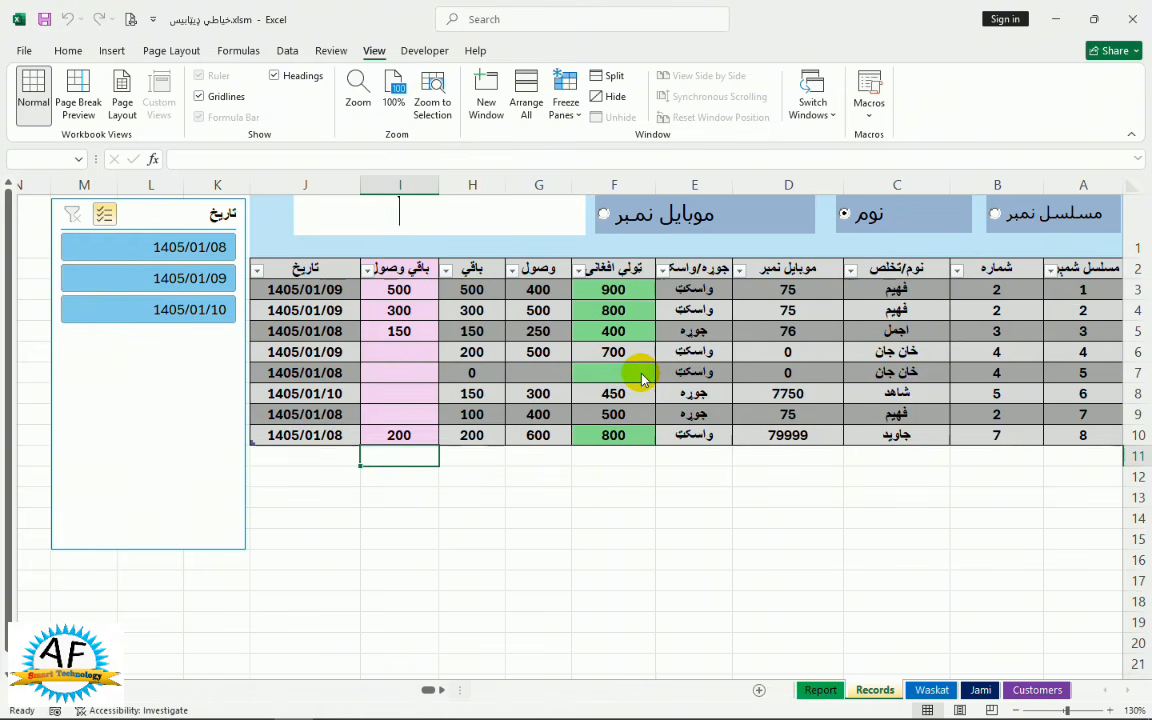
text(جمل)
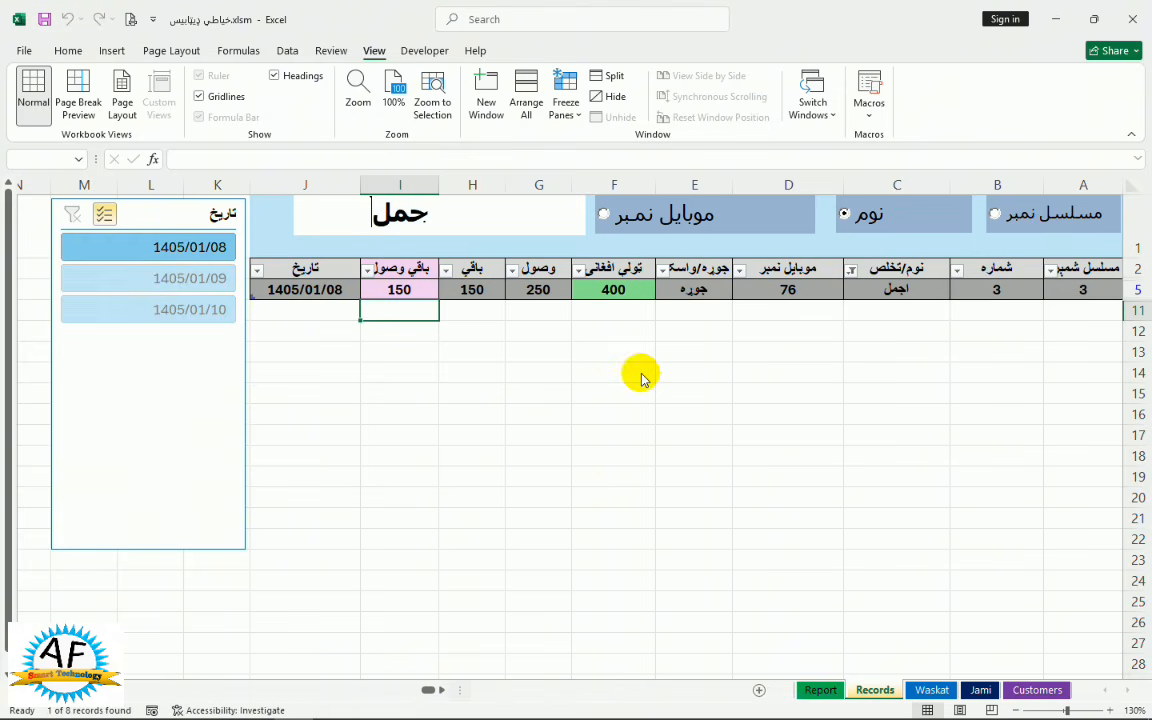
key(BackSpace)
key(BackSpace)
key(BackSpace)
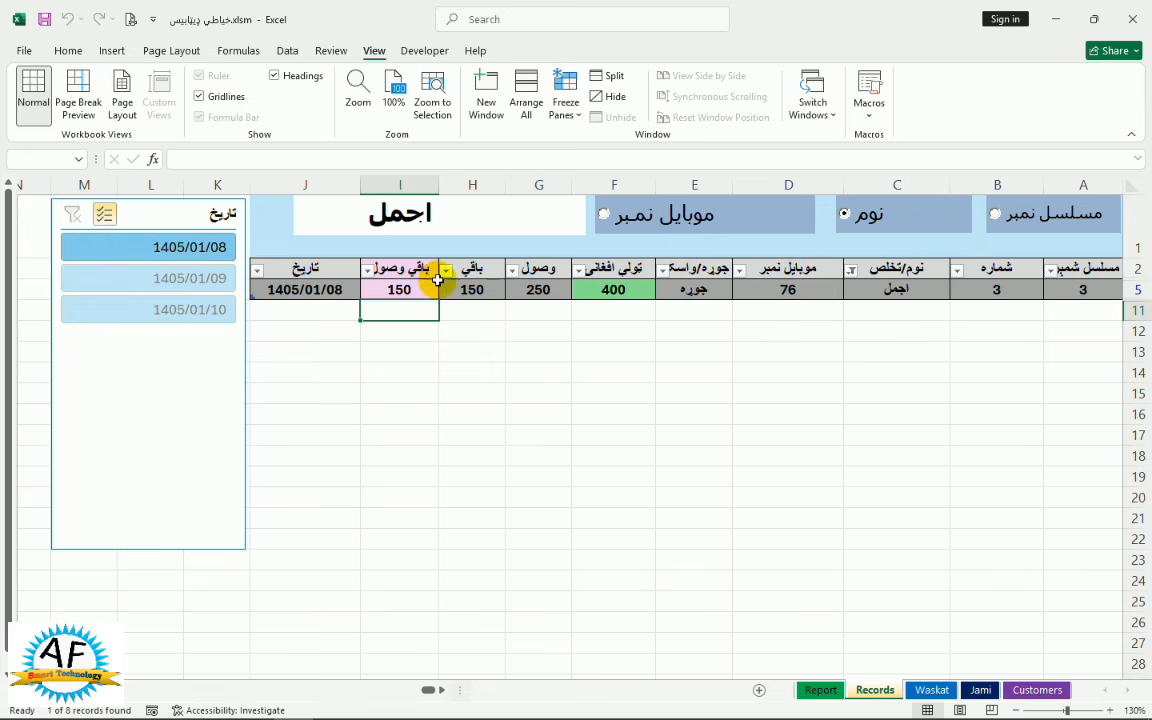
click(455, 200)
key(BackSpace)
key(BackSpace)
key(BackSpace)
key(BackSpace)
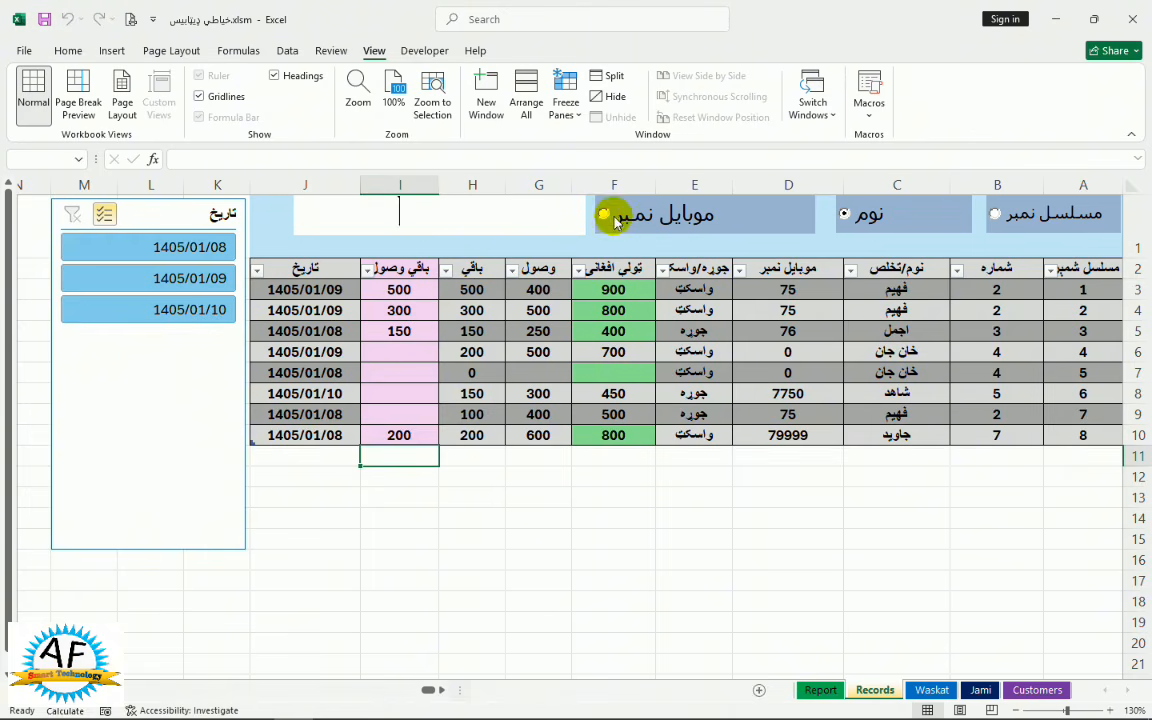
Switch the Records search to mobile number and type the customer's mobile digits
click(603, 213)
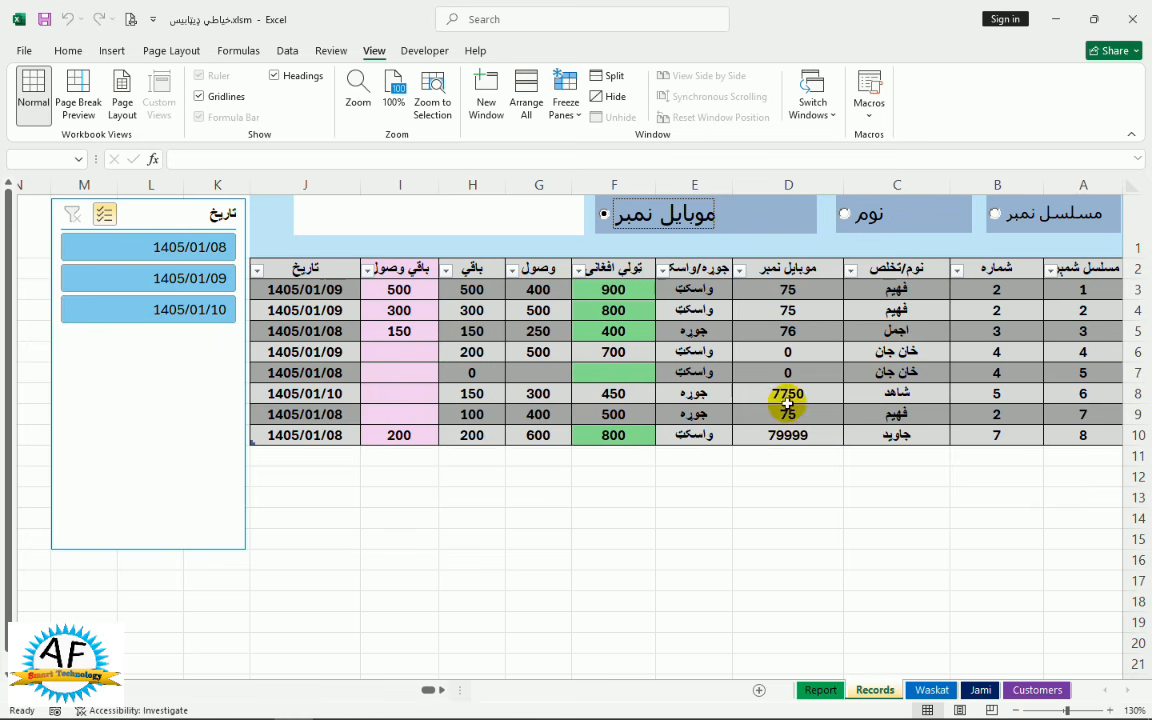
click(466, 208)
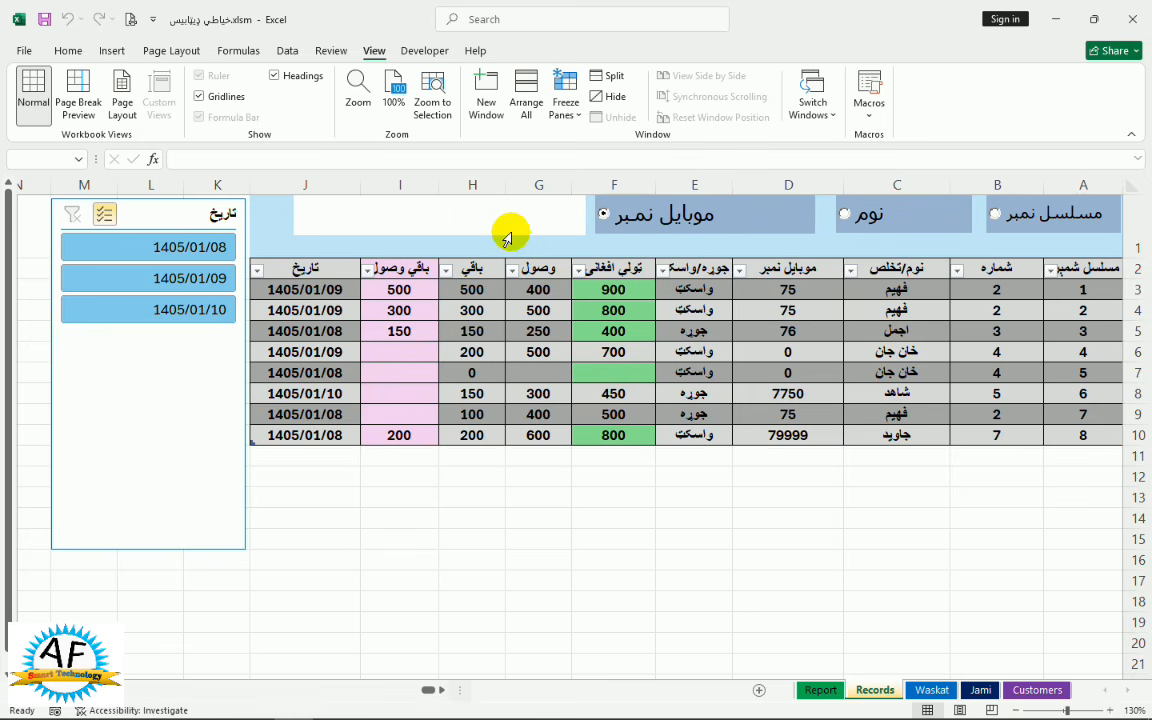
text(۷۷)
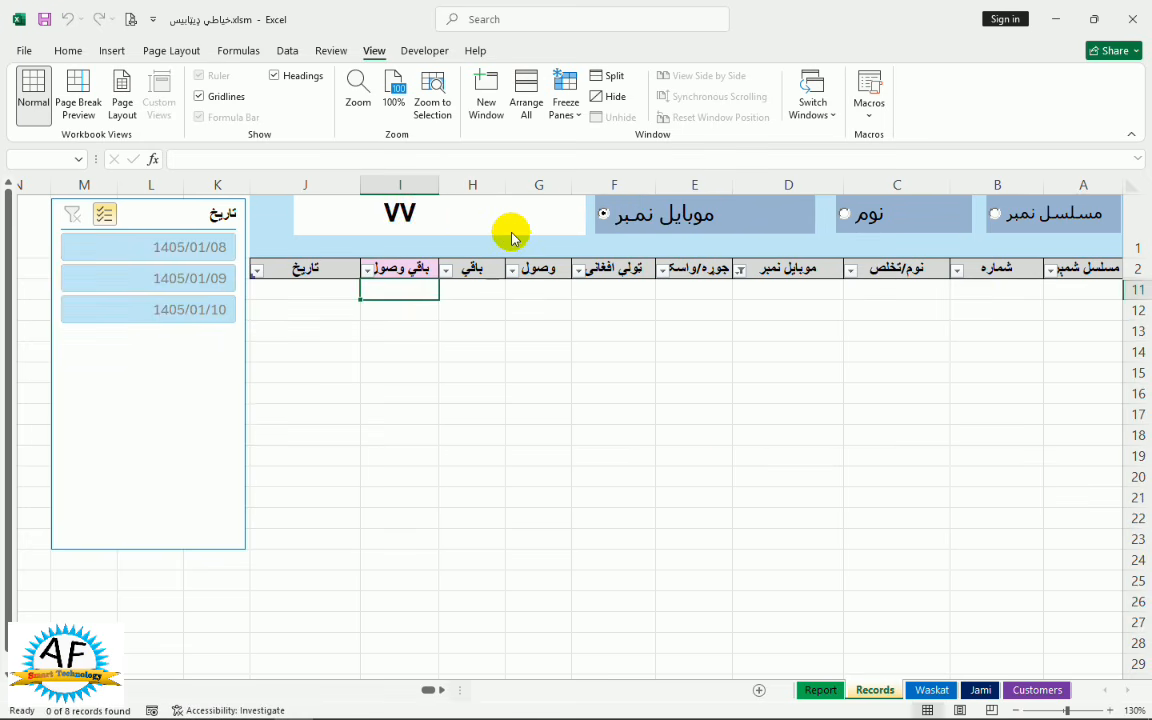
key(BackSpace)
key(BackSpace)
text(5)
key(BackSpace)
text(50)
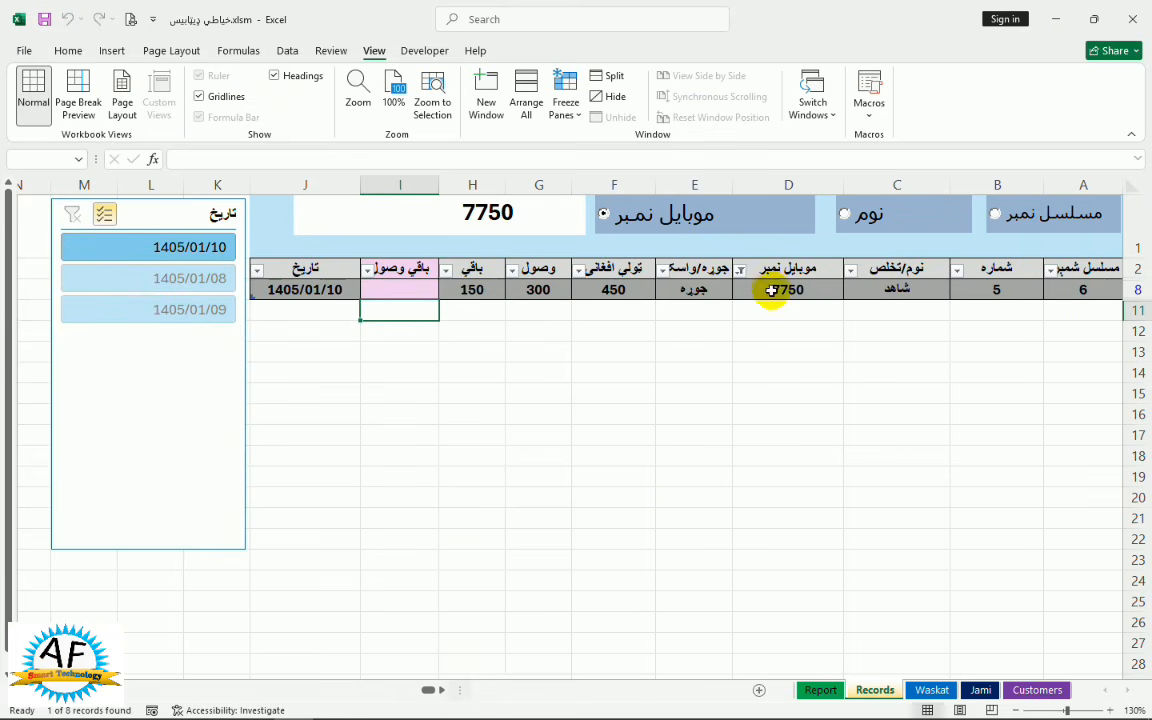
Enter 150 in cell I8 of the found record, then clear the search
click(399, 287)
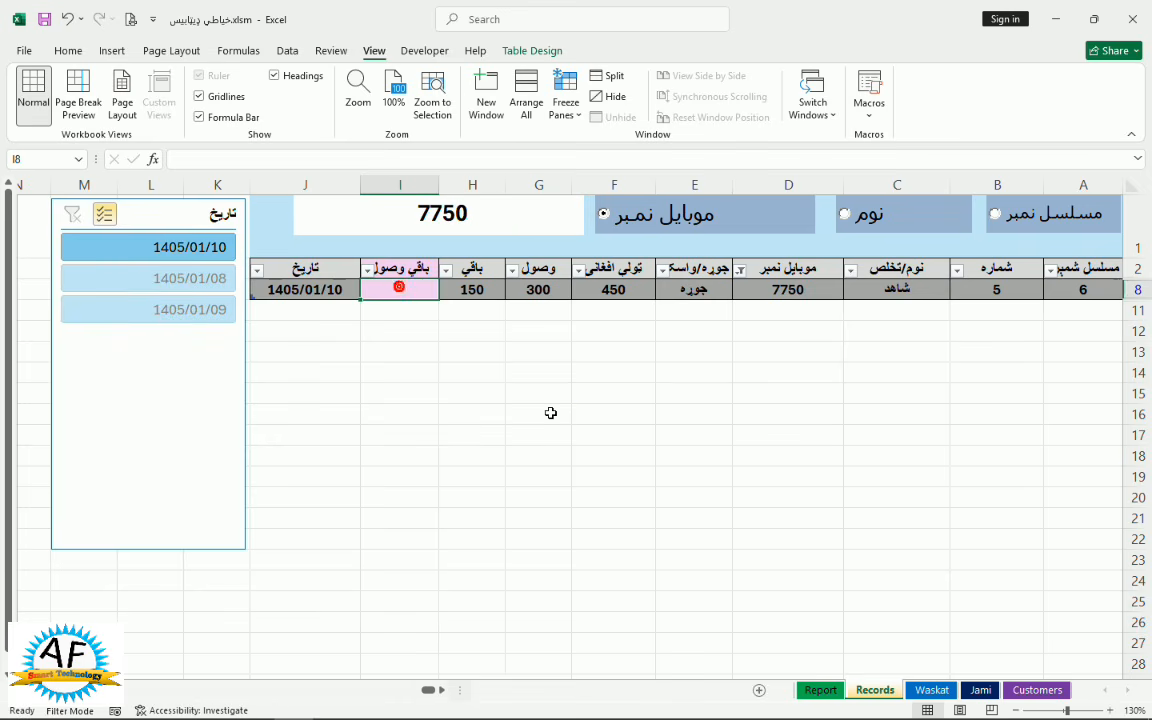
text(150)
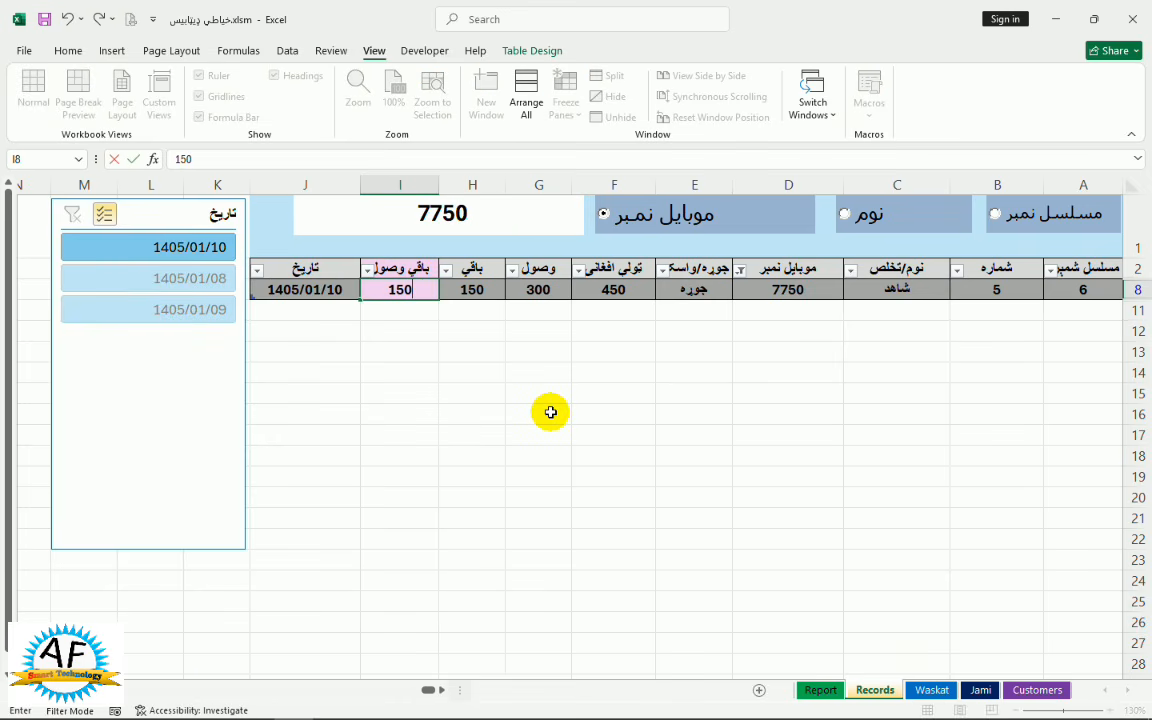
key(Return)
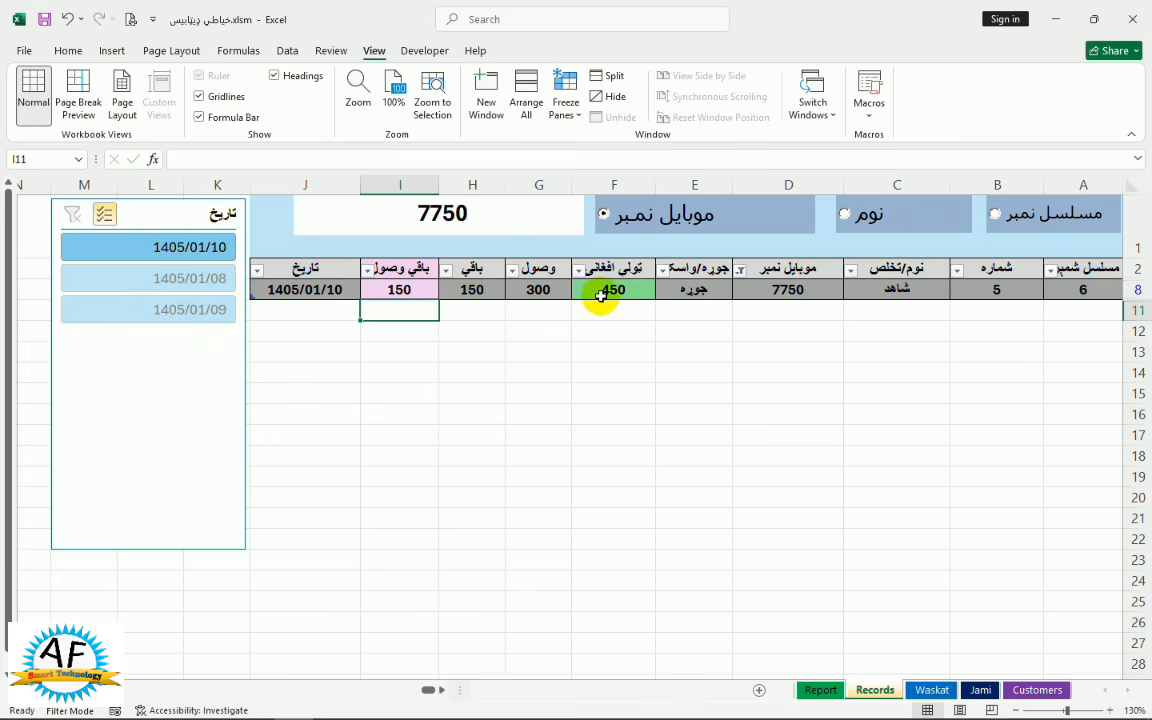
click(519, 205)
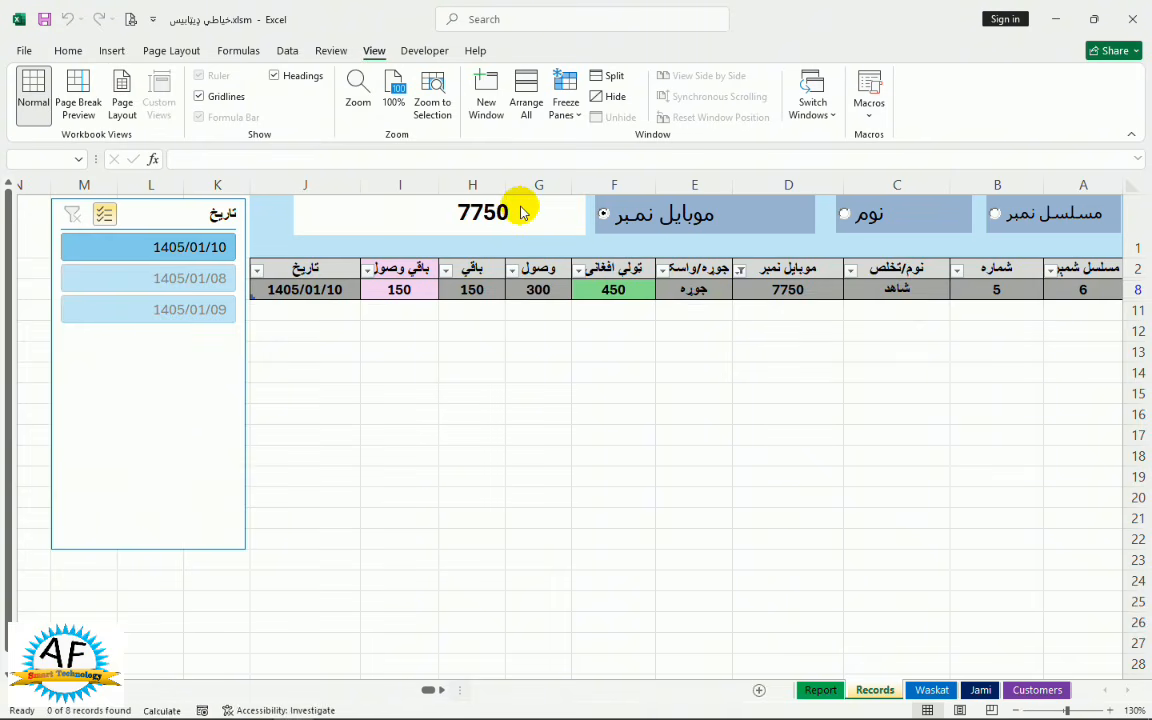
key(BackSpace)
key(BackSpace)
key(BackSpace)
key(BackSpace)
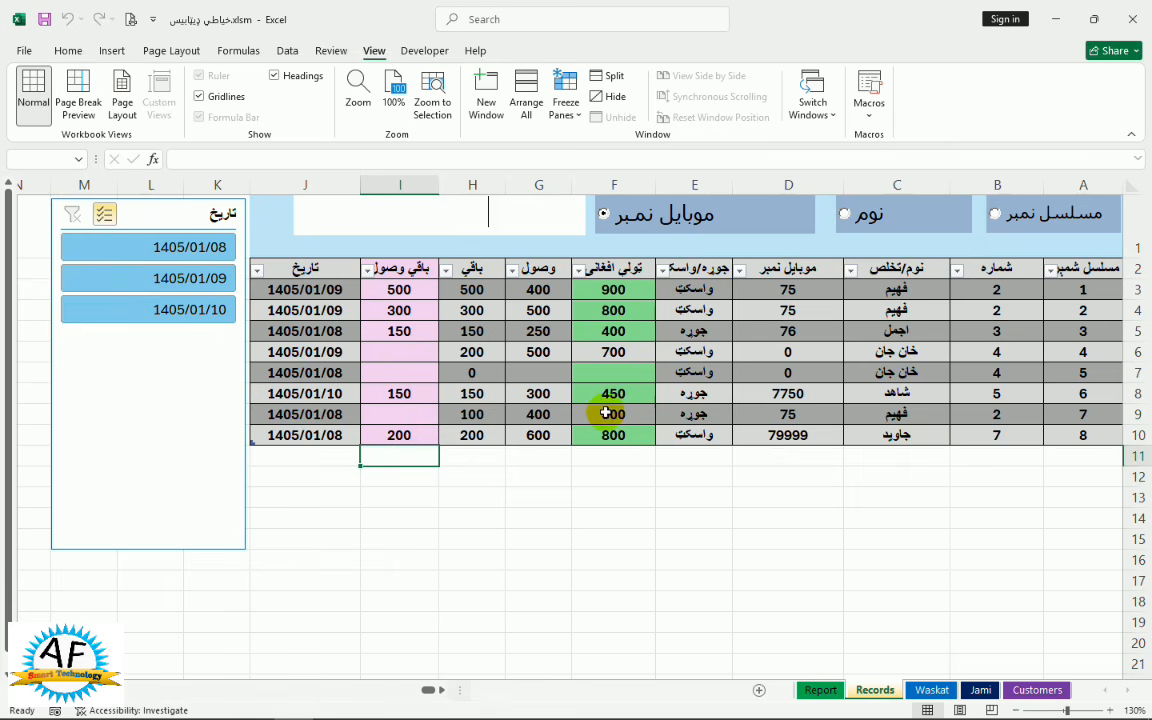
Filter Records by slicer dates 1405/01/08, 1405/01/09 and 1405/01/10, clear the filter, then show Report
click(166, 251)
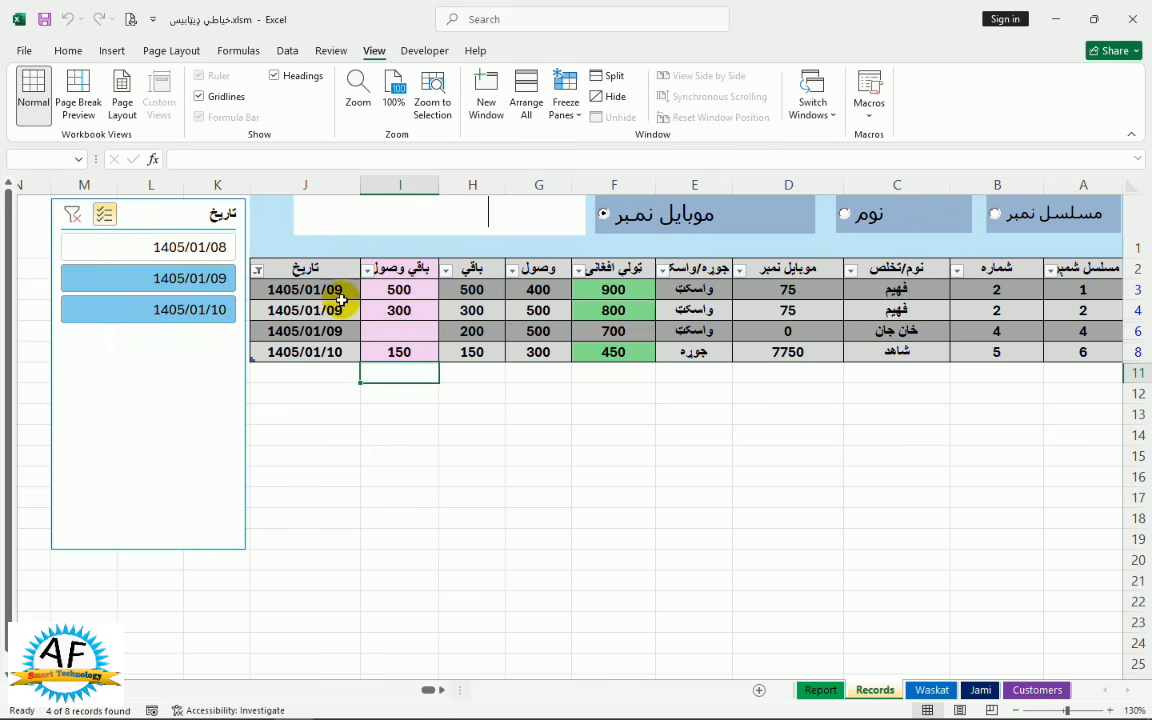
click(204, 283)
click(210, 311)
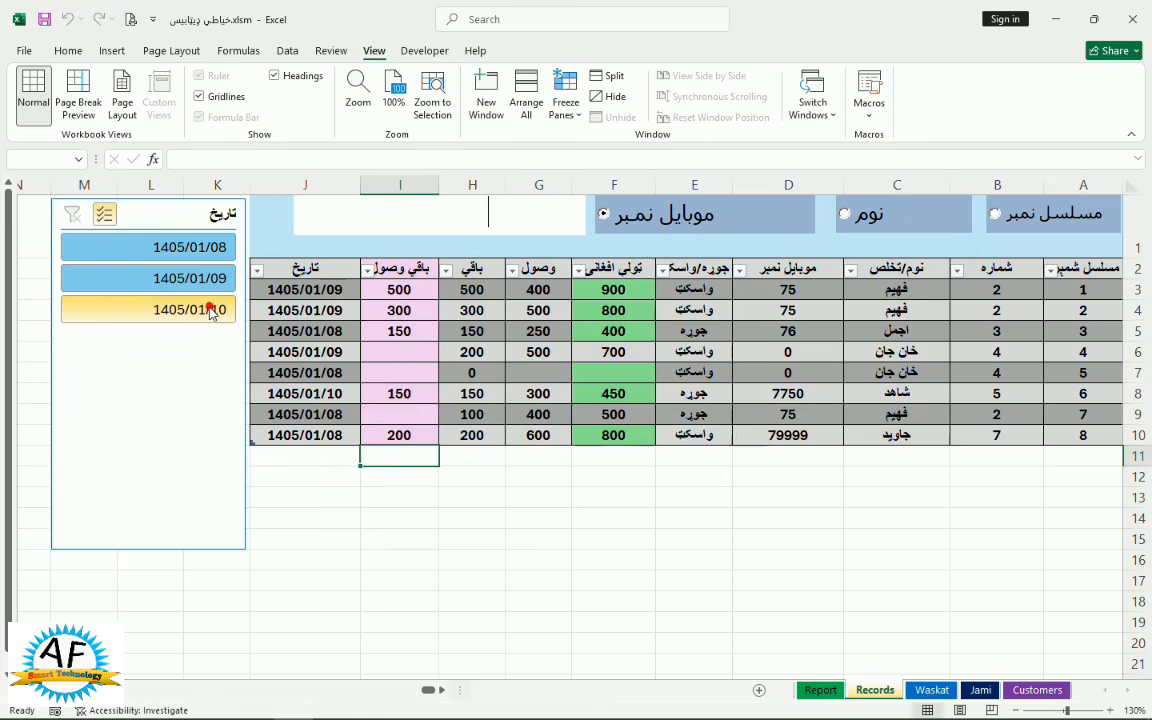
click(210, 311)
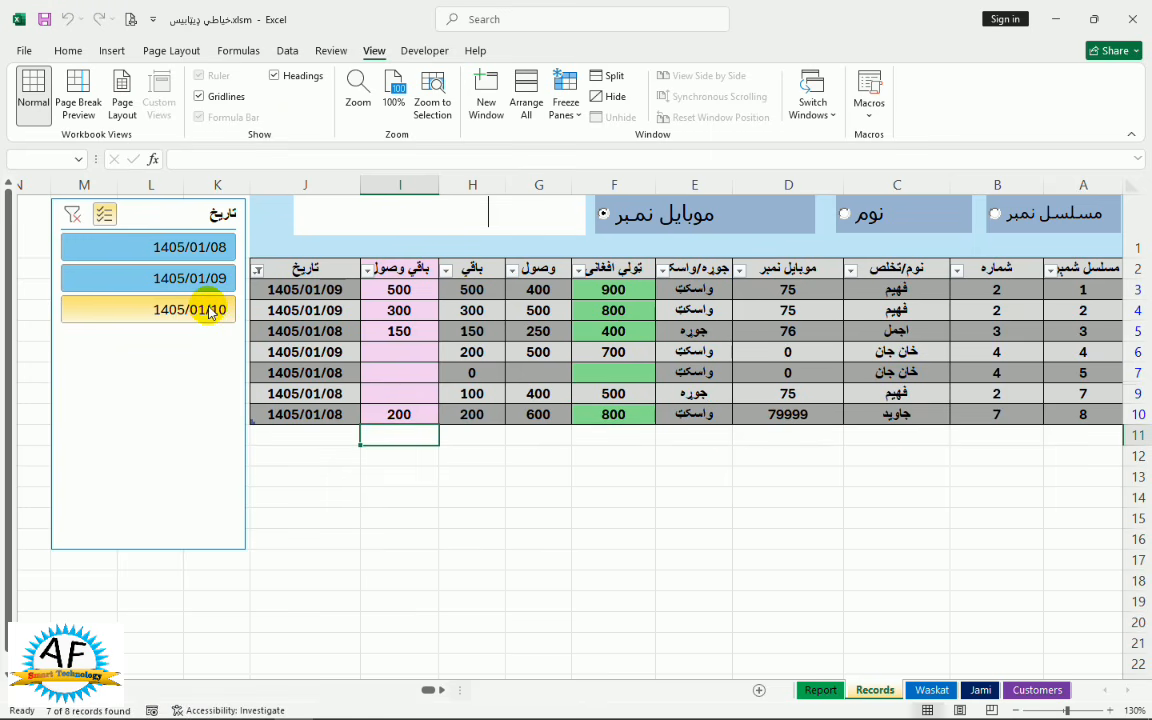
click(200, 310)
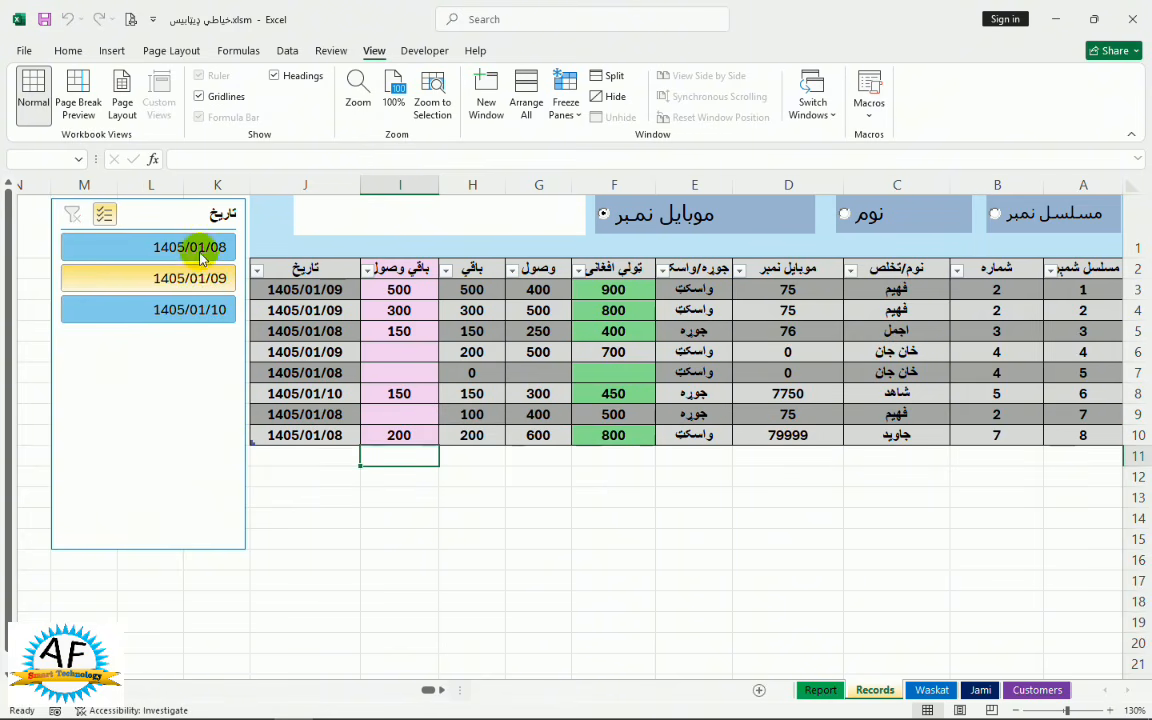
click(200, 248)
click(211, 280)
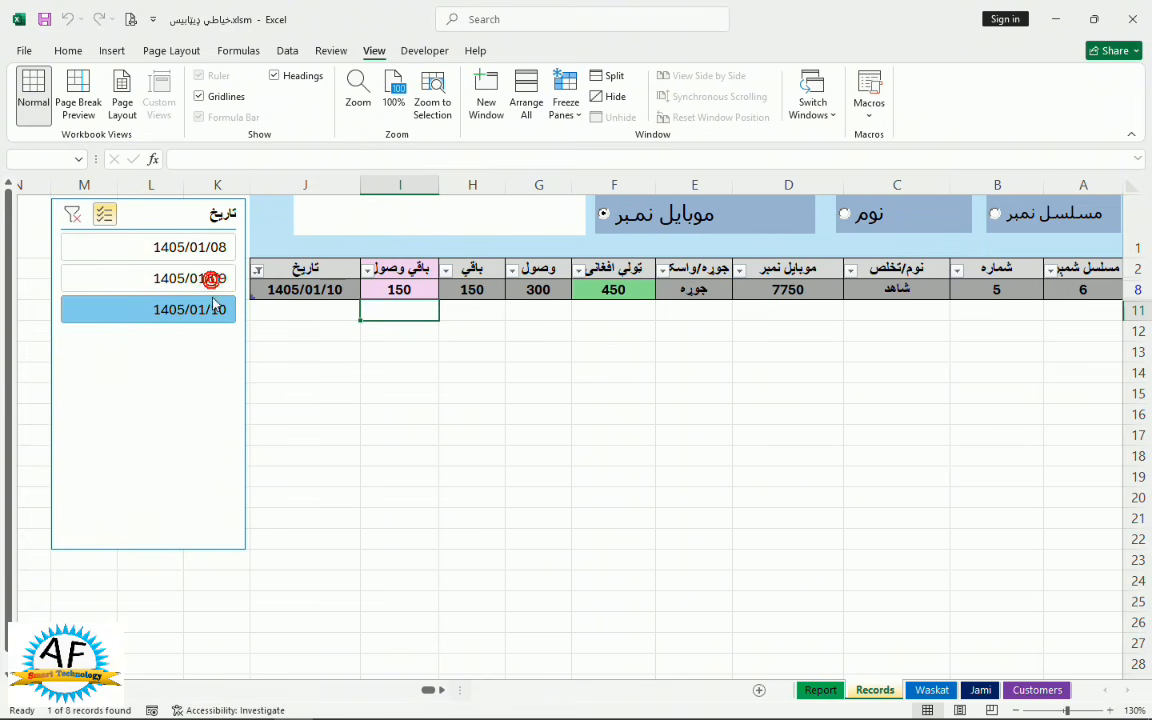
click(73, 215)
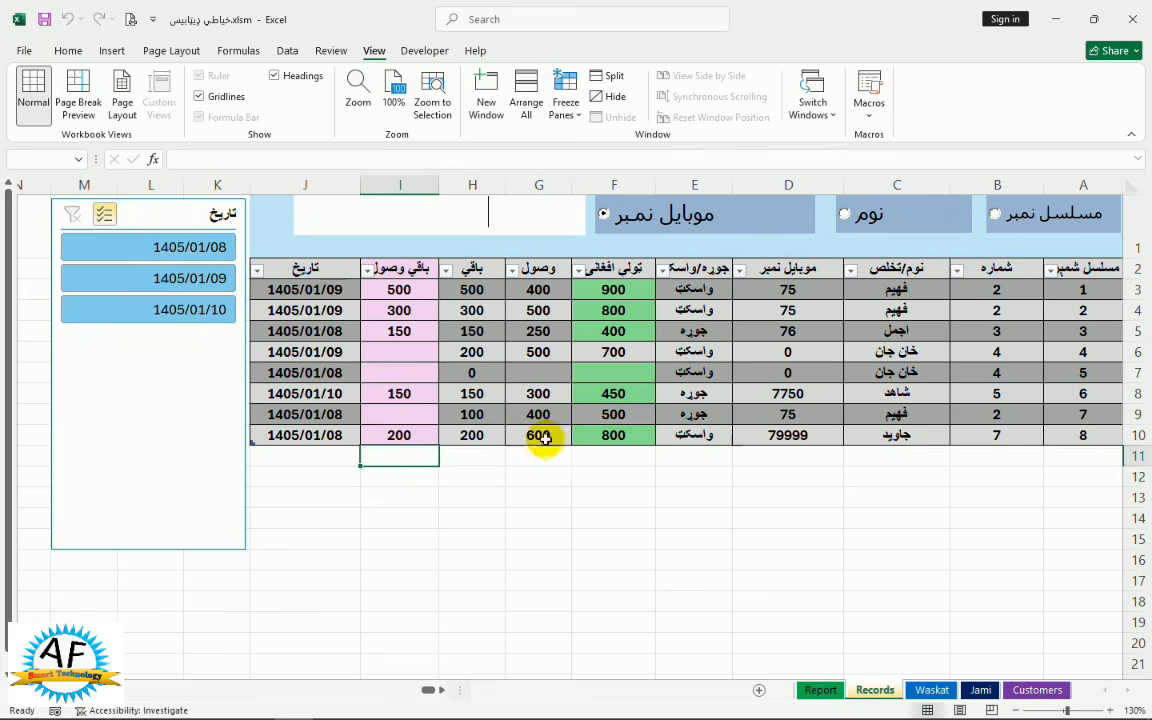
click(814, 690)
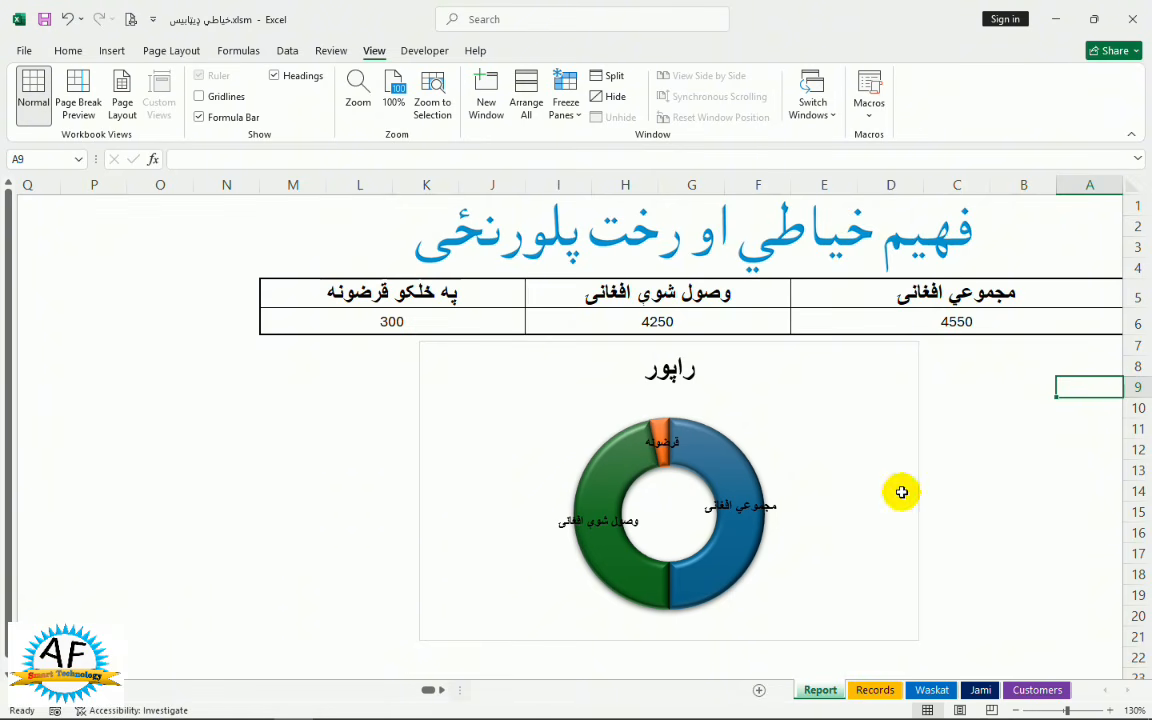
Inspect the formulas in Report cells A6, F6 and J6 (4550, 4250, 300), then return to Records
click(957, 322)
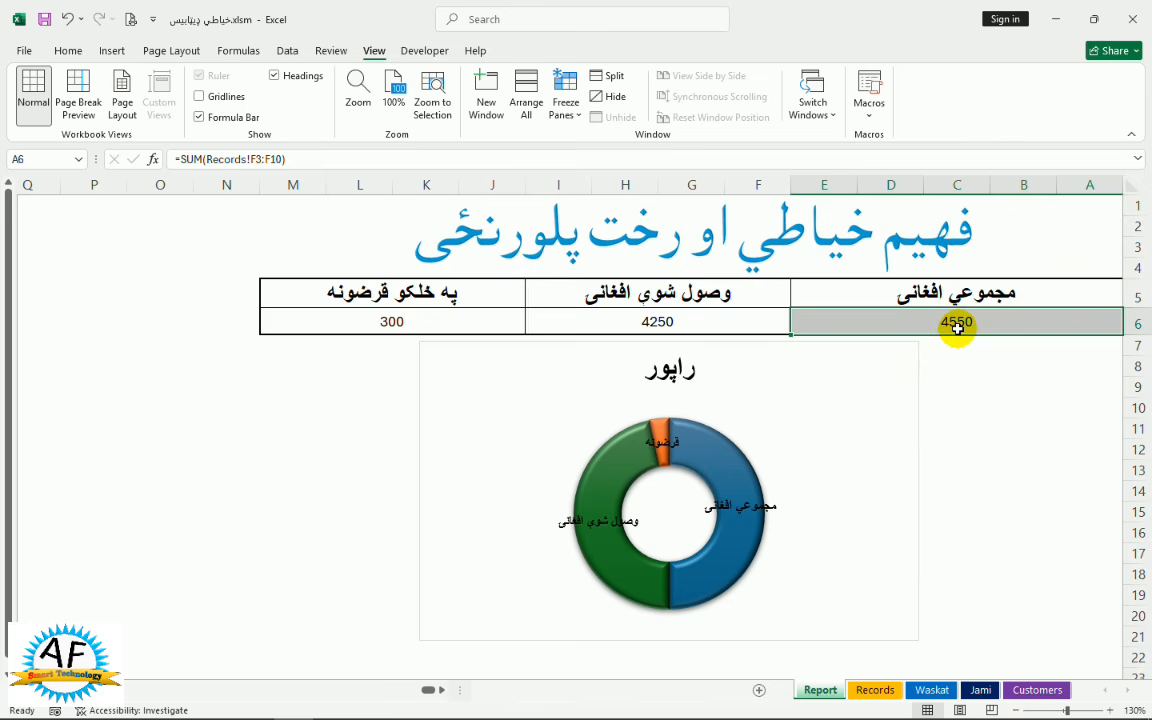
click(625, 321)
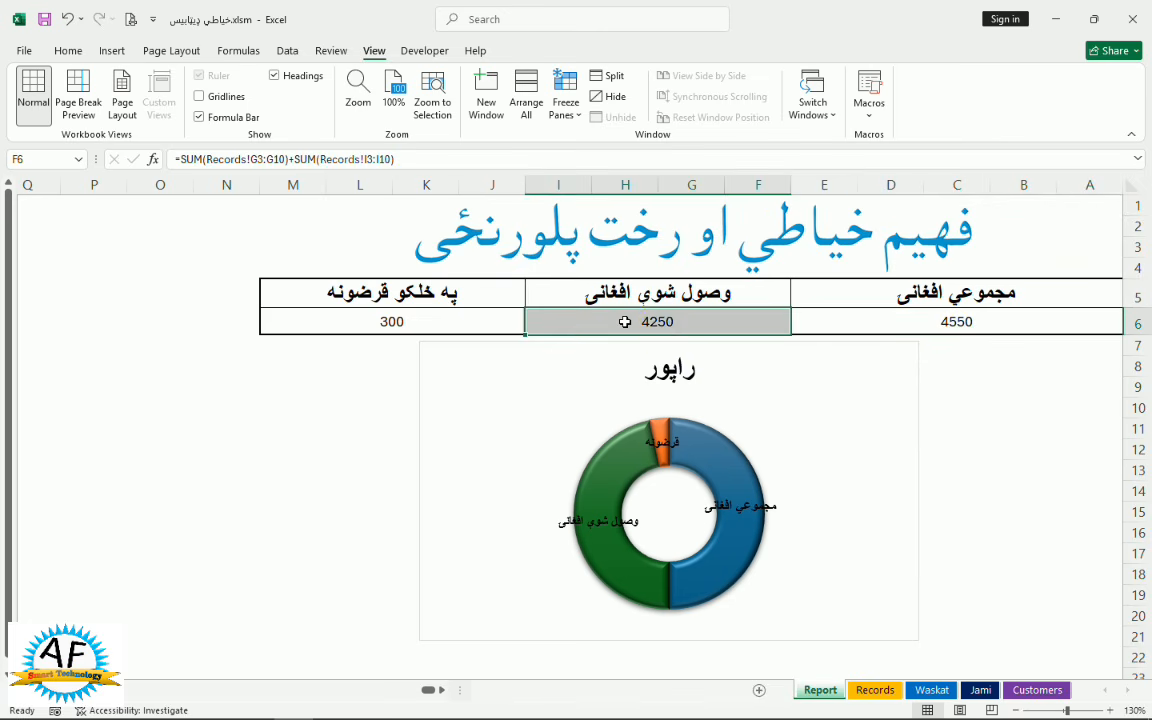
click(658, 321)
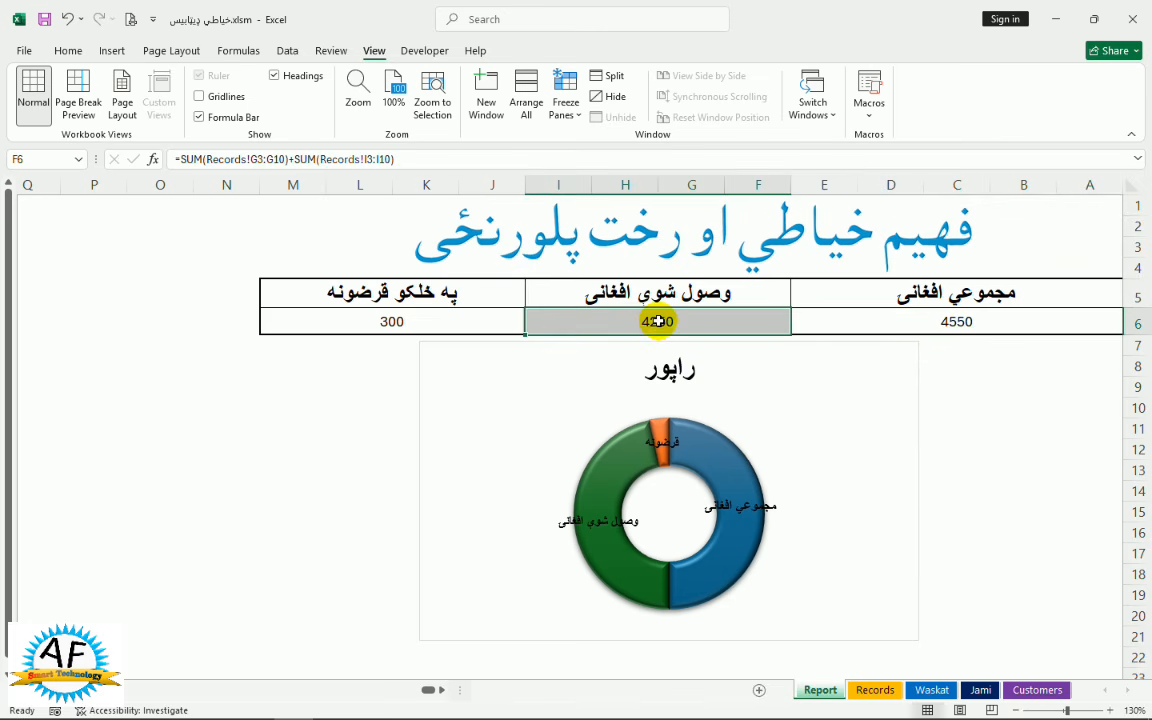
click(377, 321)
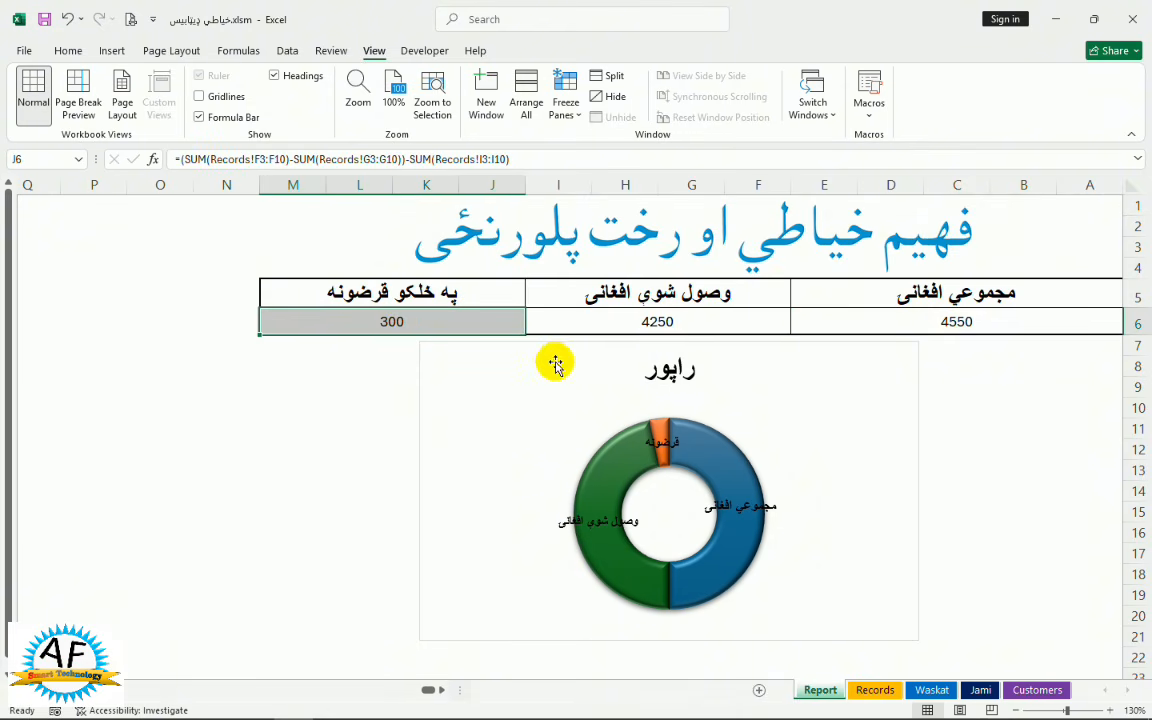
click(875, 690)
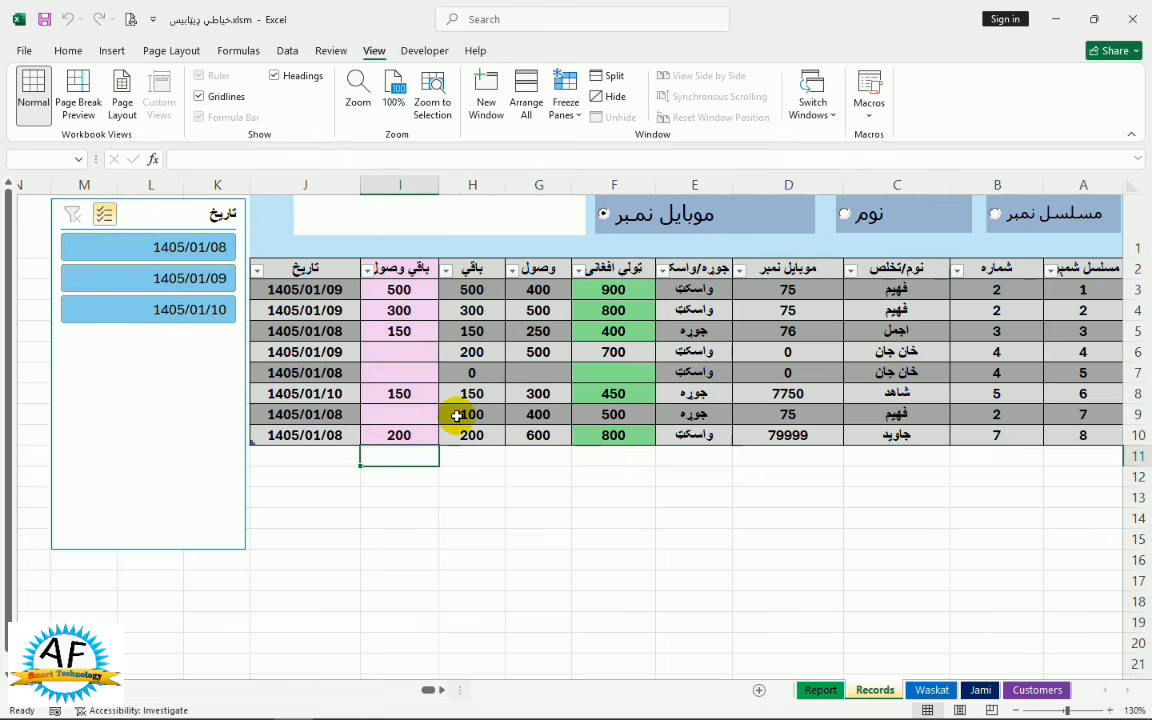
Enter 100 in Records cell I9 and check that Report now shows 4350 received, 200 outstanding
click(420, 414)
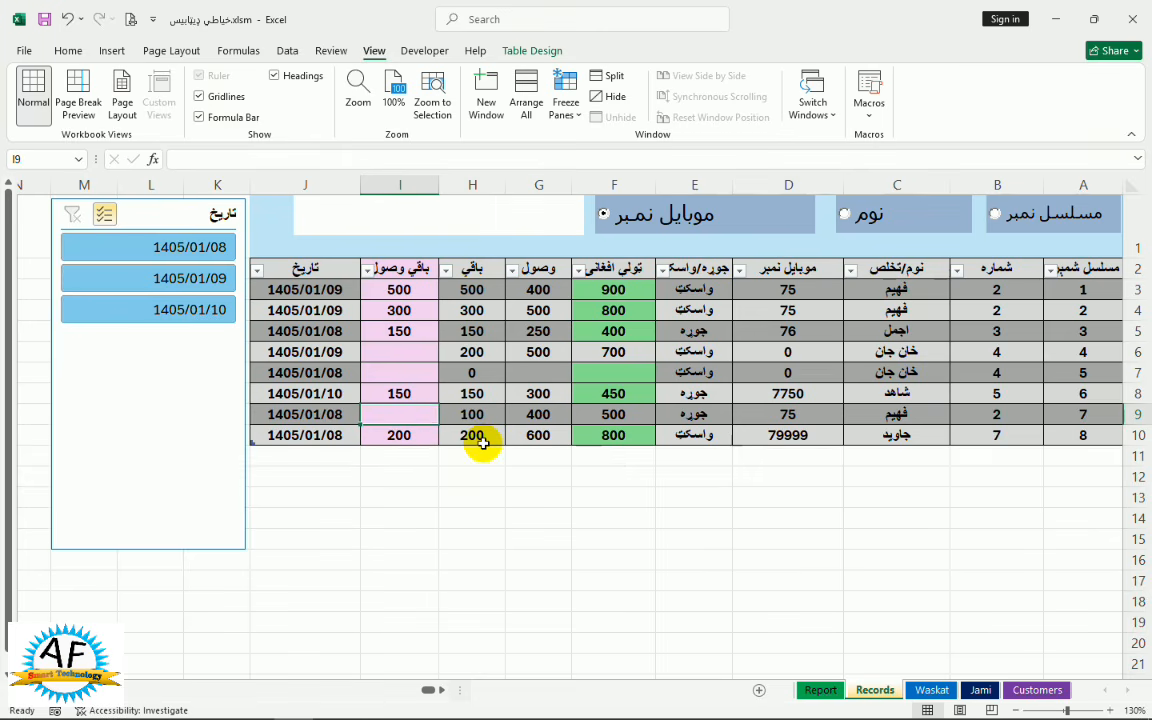
text(100)
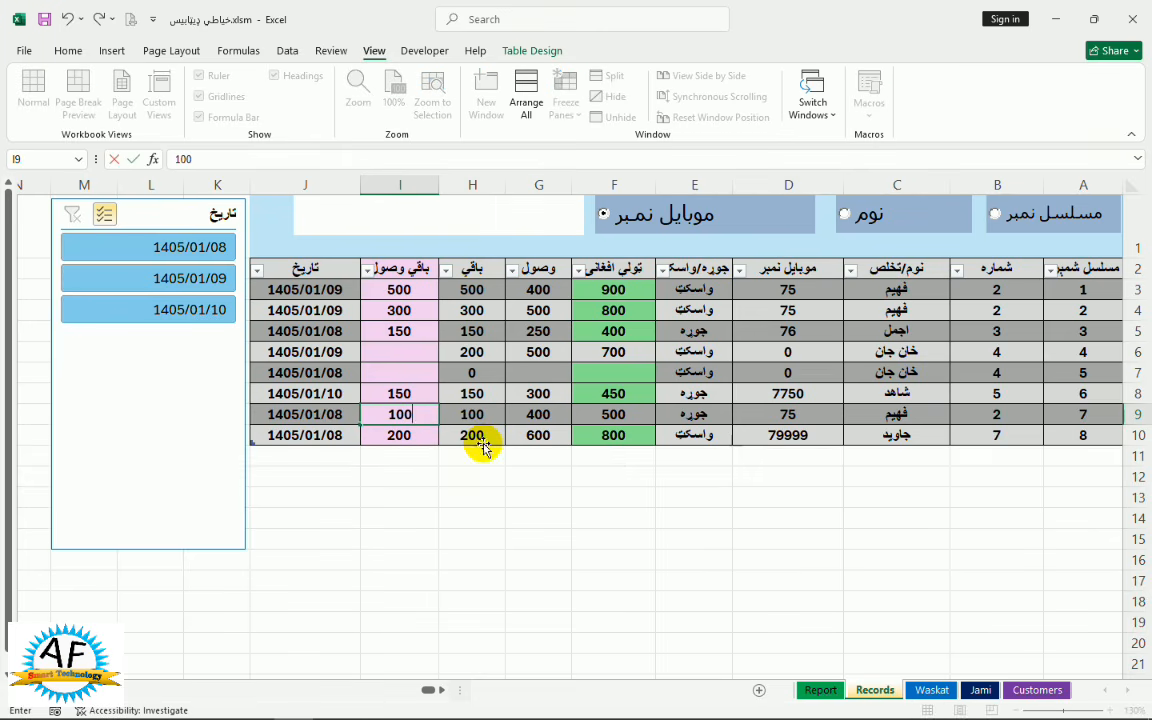
click(820, 690)
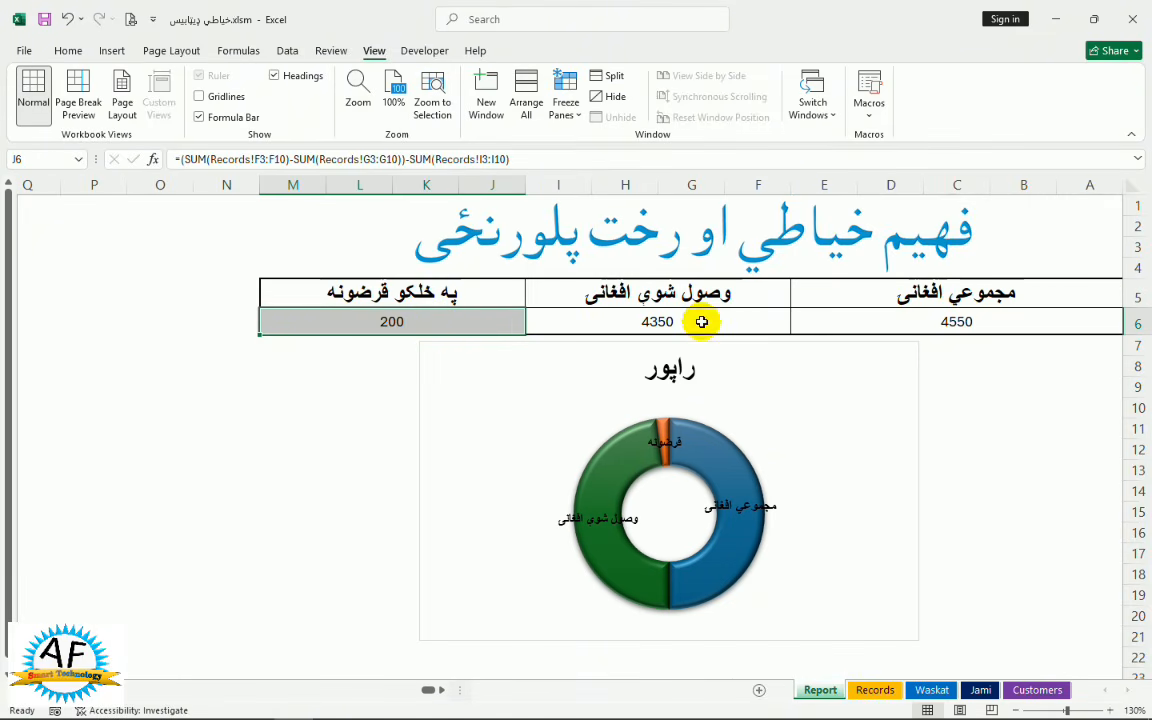
click(952, 325)
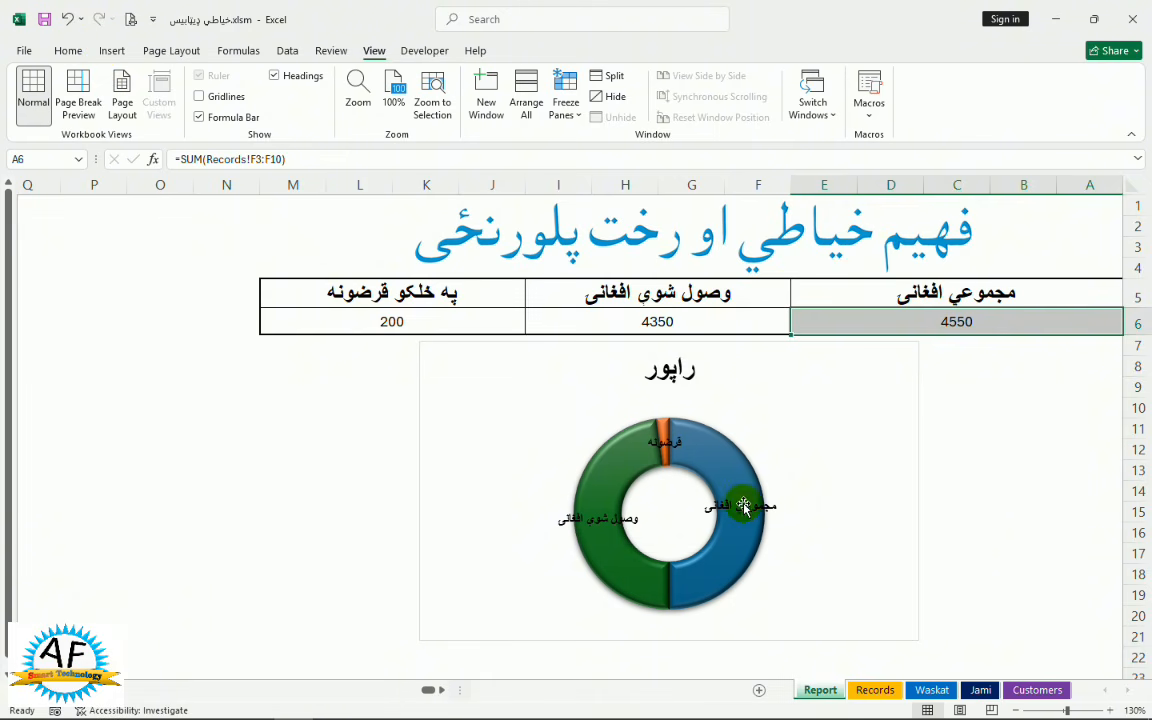
On the Customers sheet, search by mobile number for the customer's number
click(1030, 690)
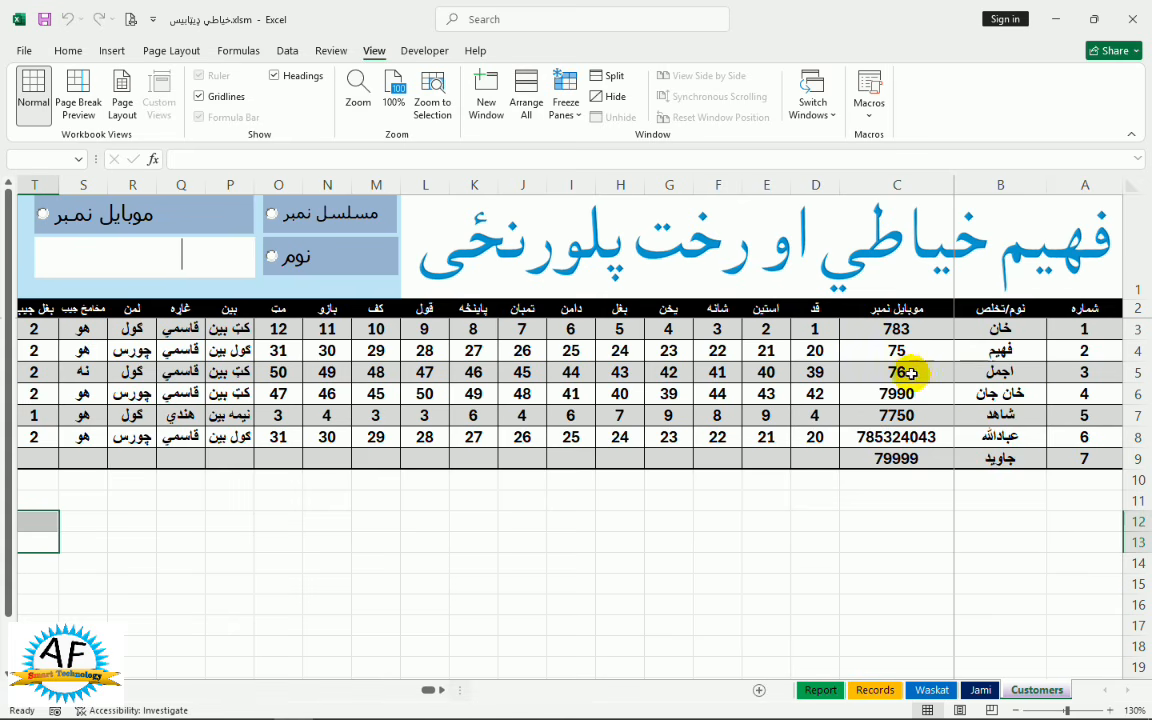
click(67, 214)
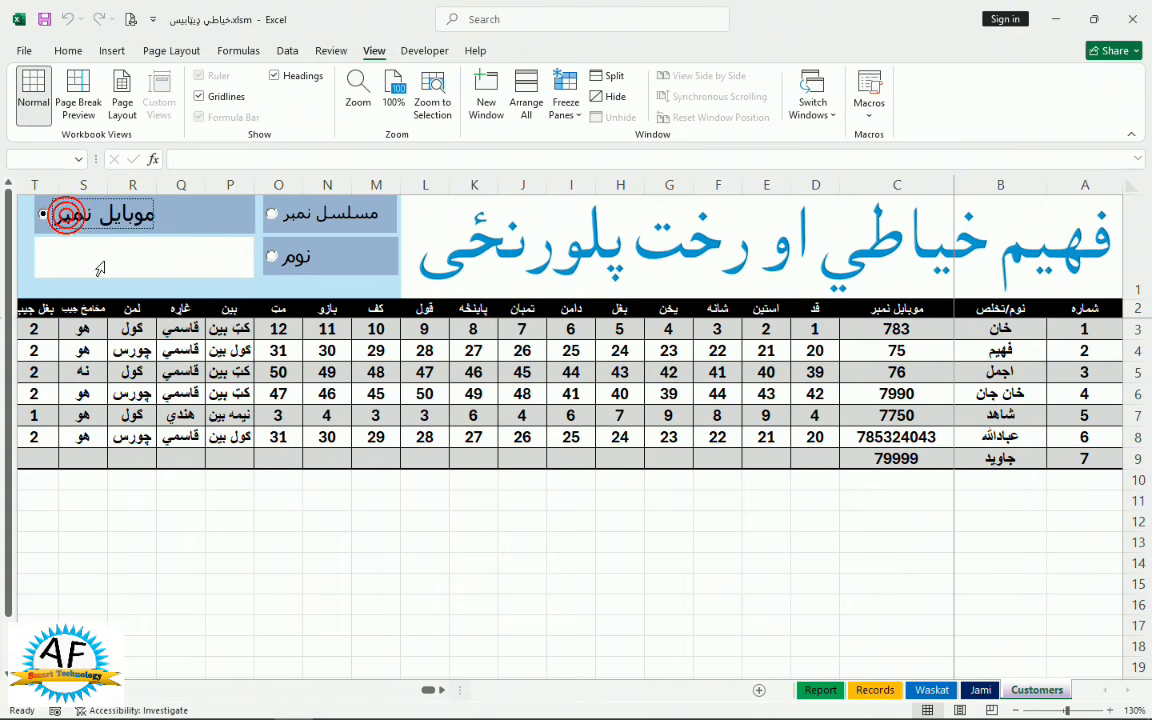
click(104, 264)
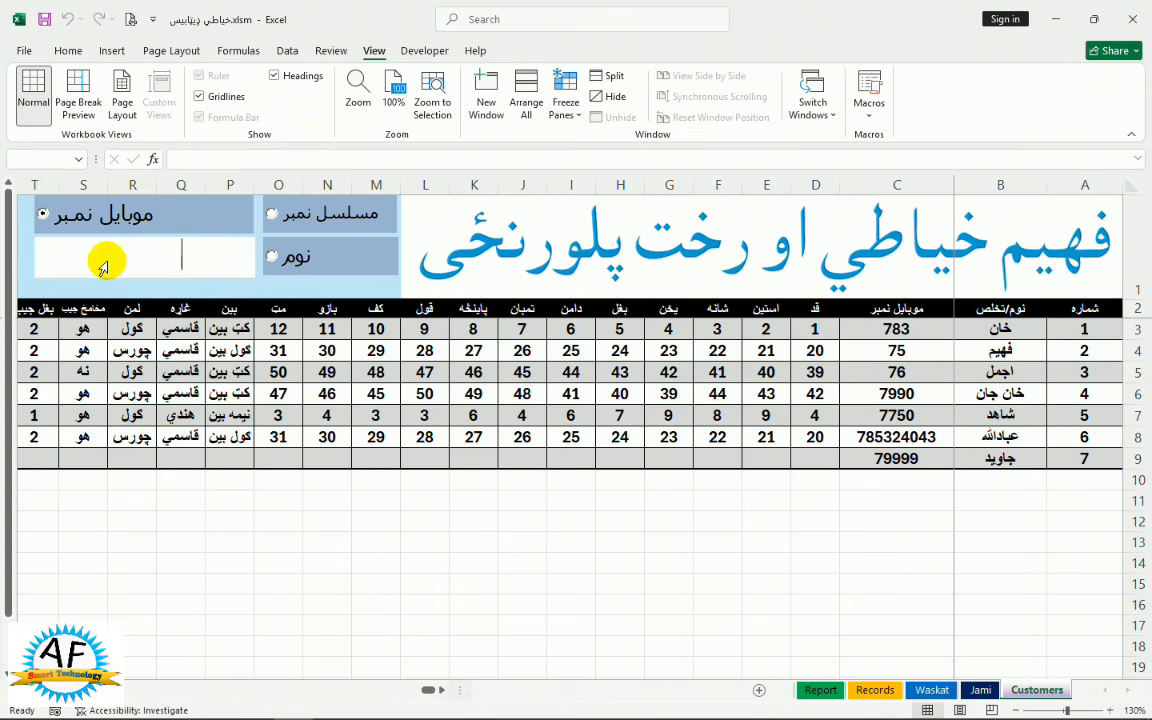
text(76)
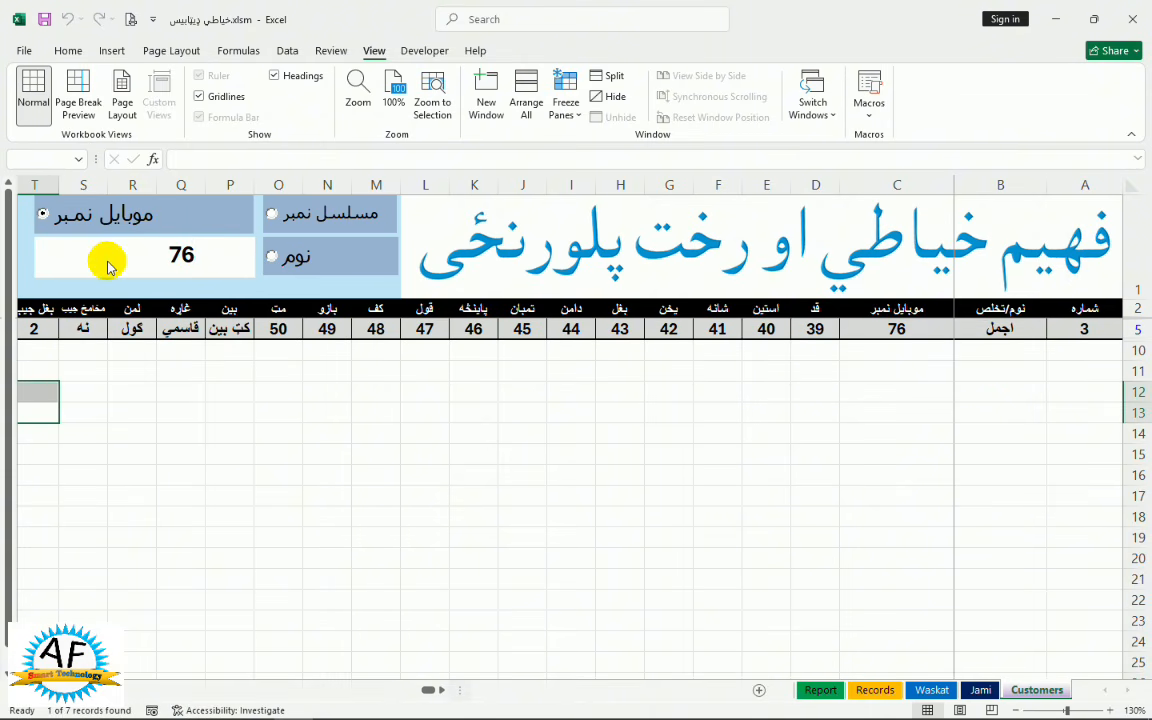
Change the customer's قد to 44 and استین to 30, clear the search, and save the workbook
click(813, 328)
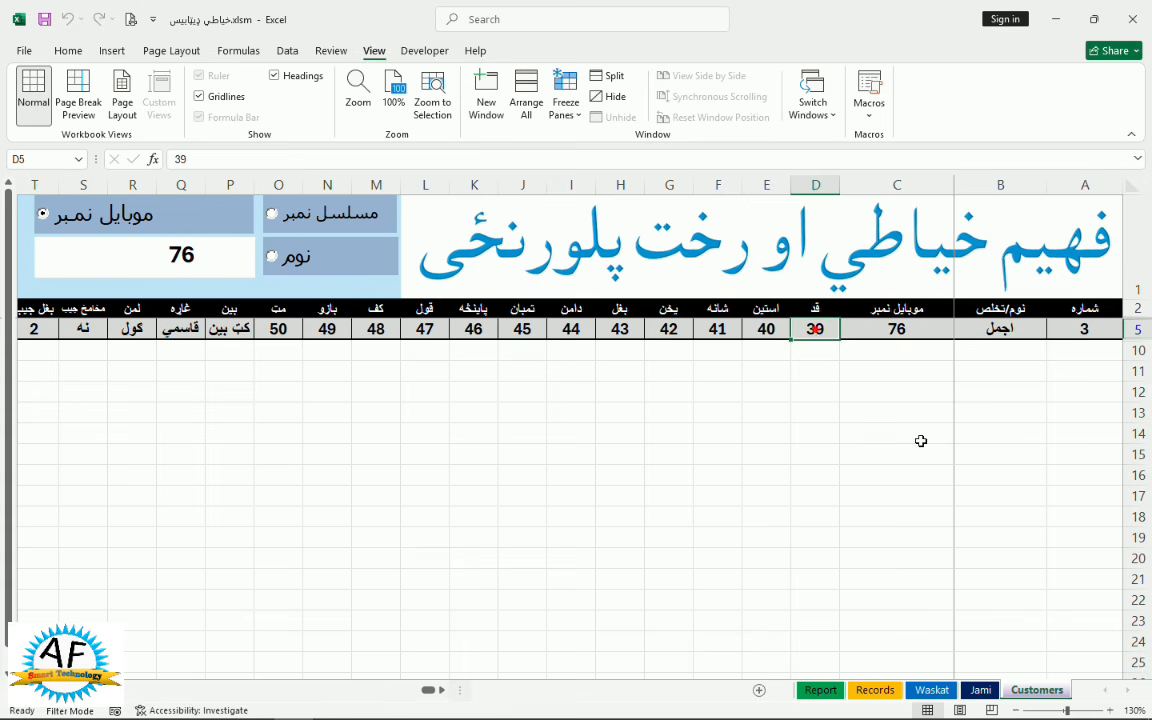
click(927, 424)
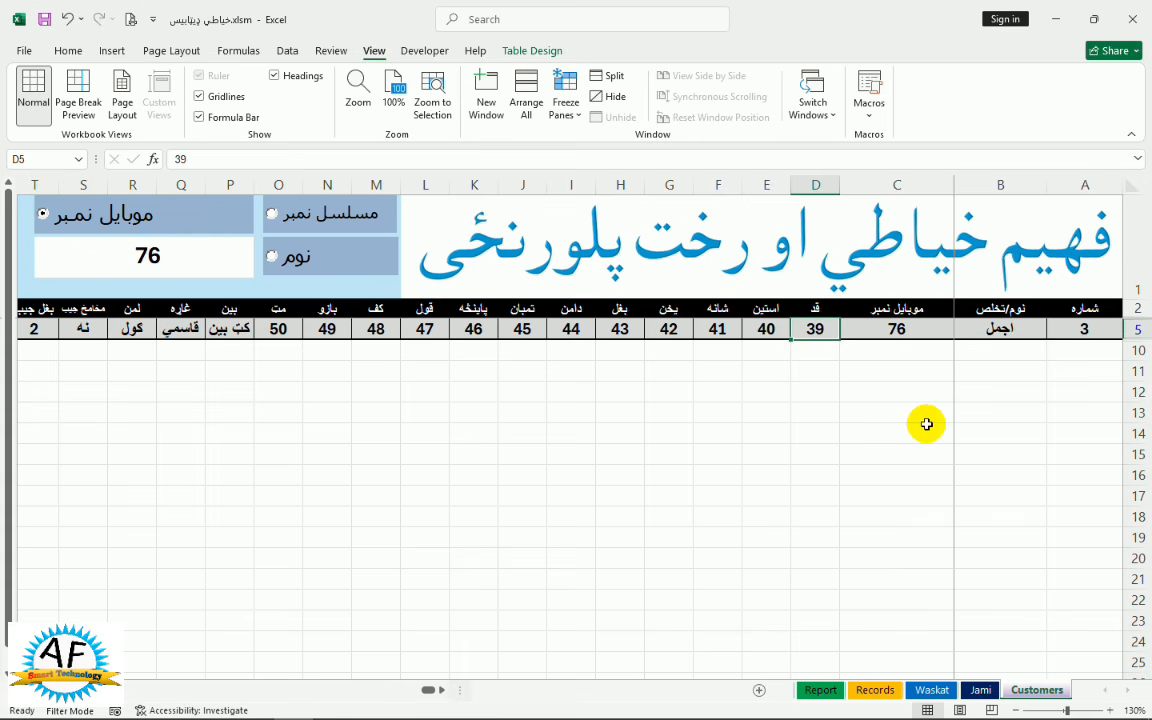
text(44)
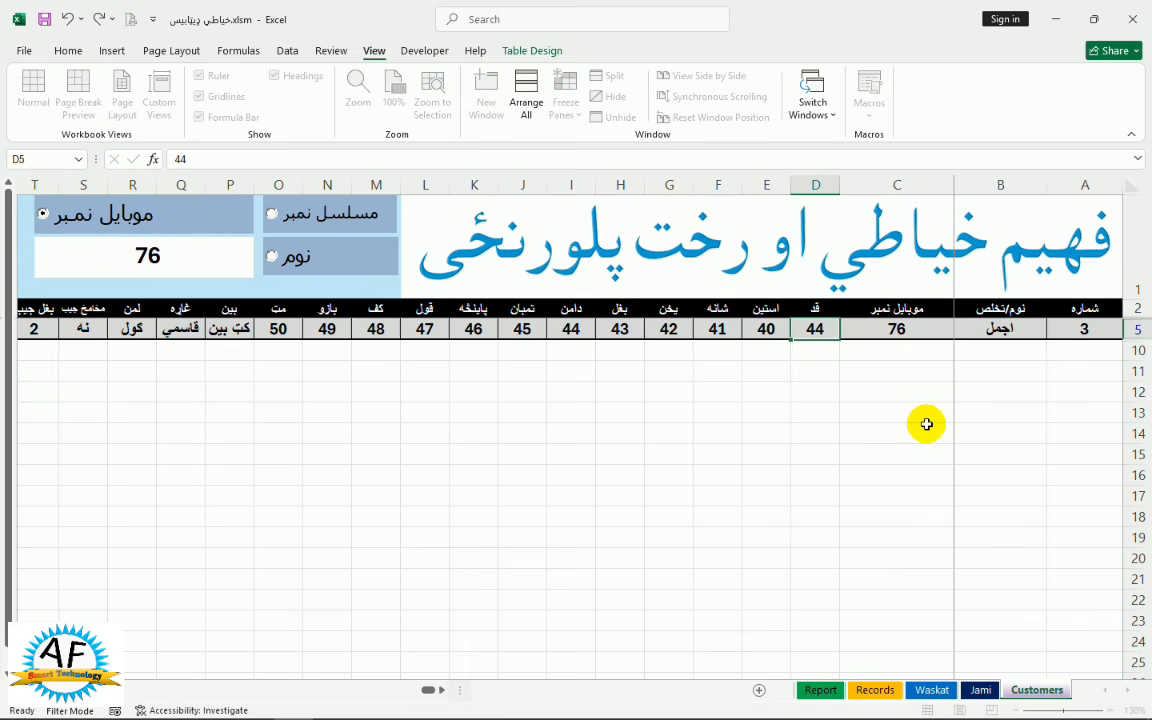
key(Tab)
text(3)
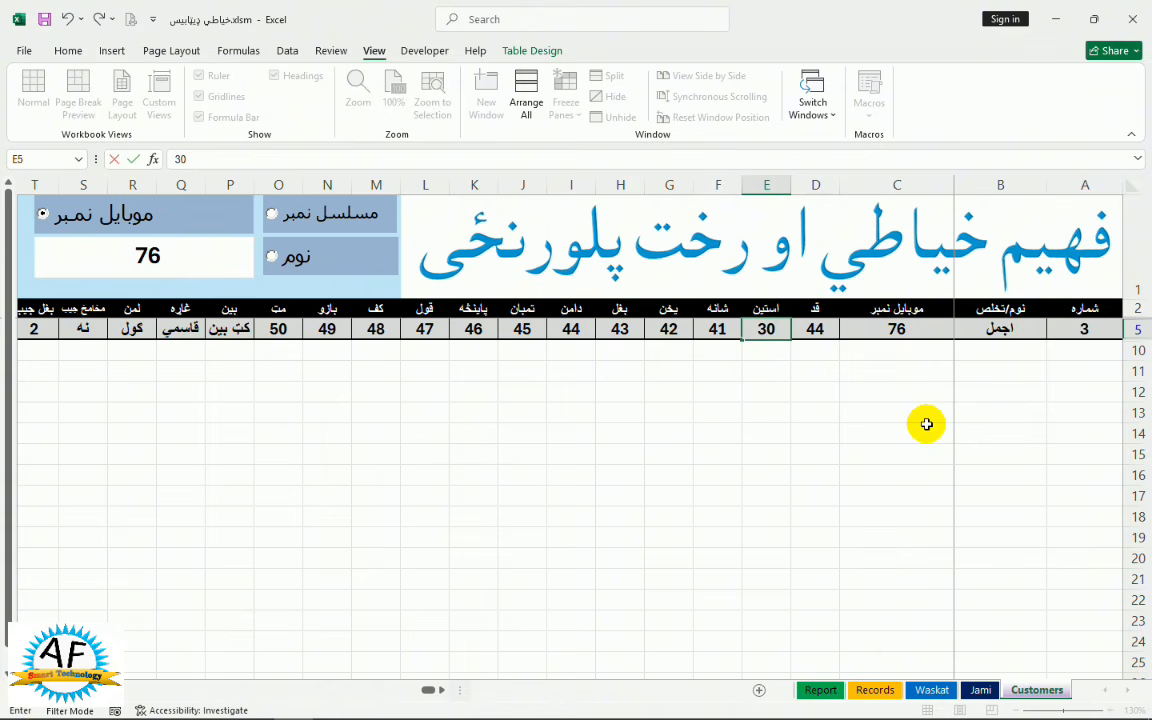
key(Tab)
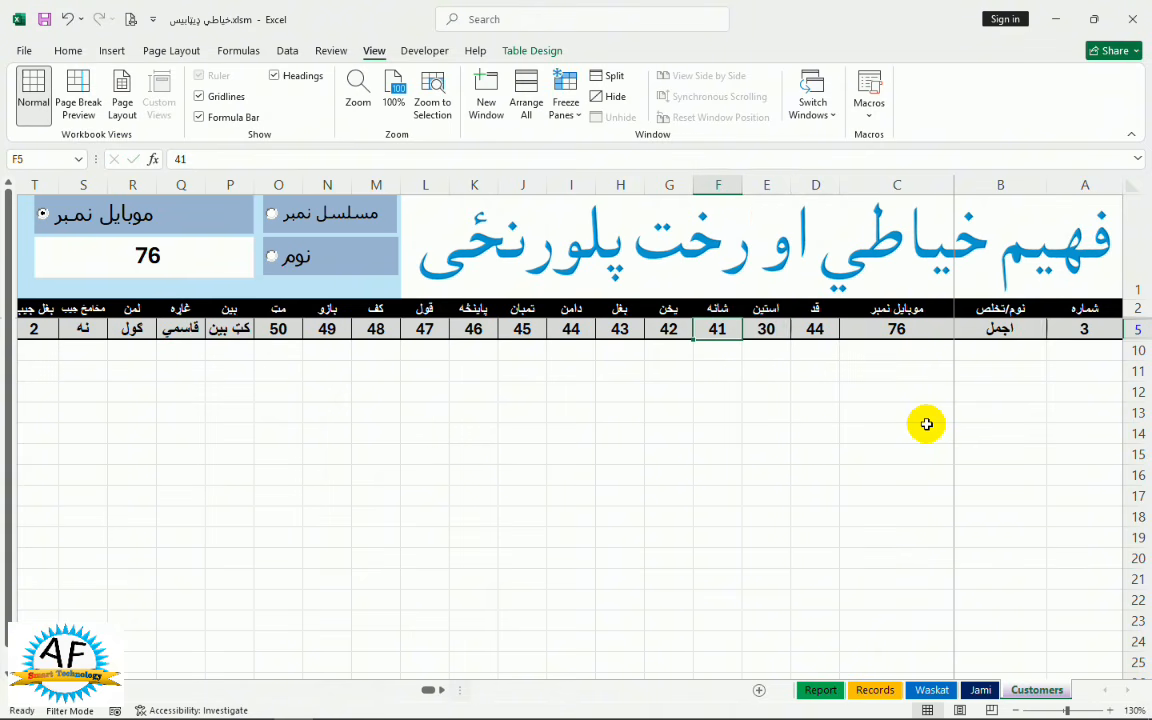
click(174, 256)
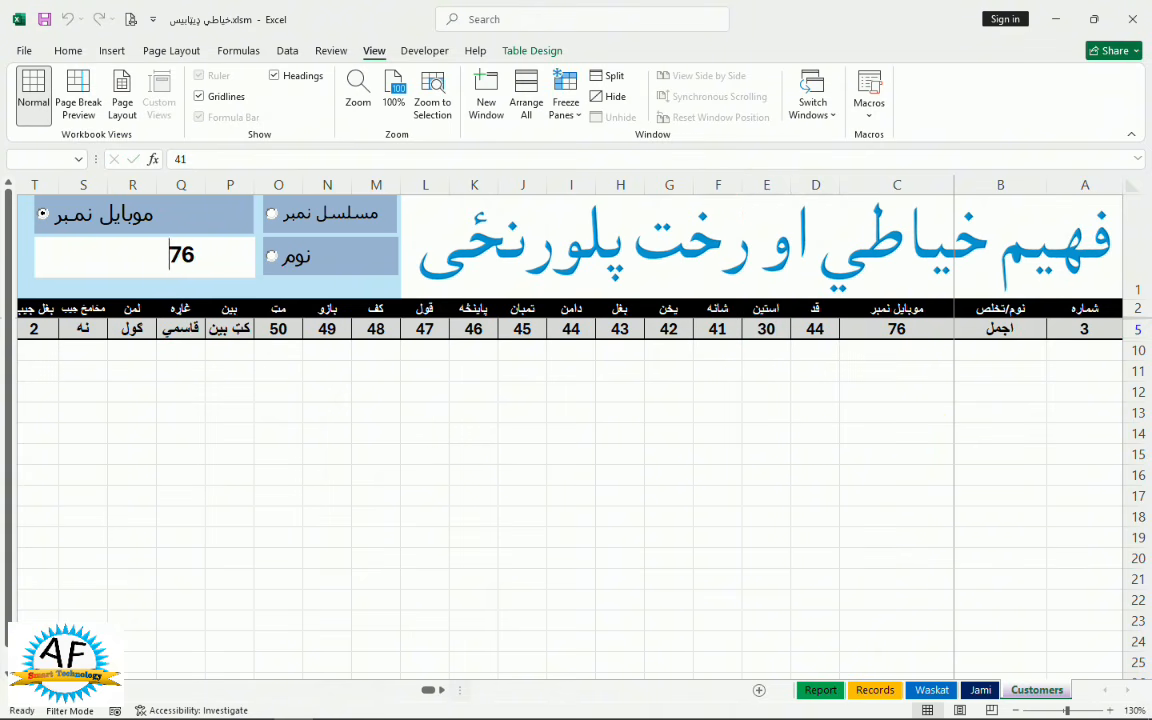
key(BackSpace)
key(BackSpace)
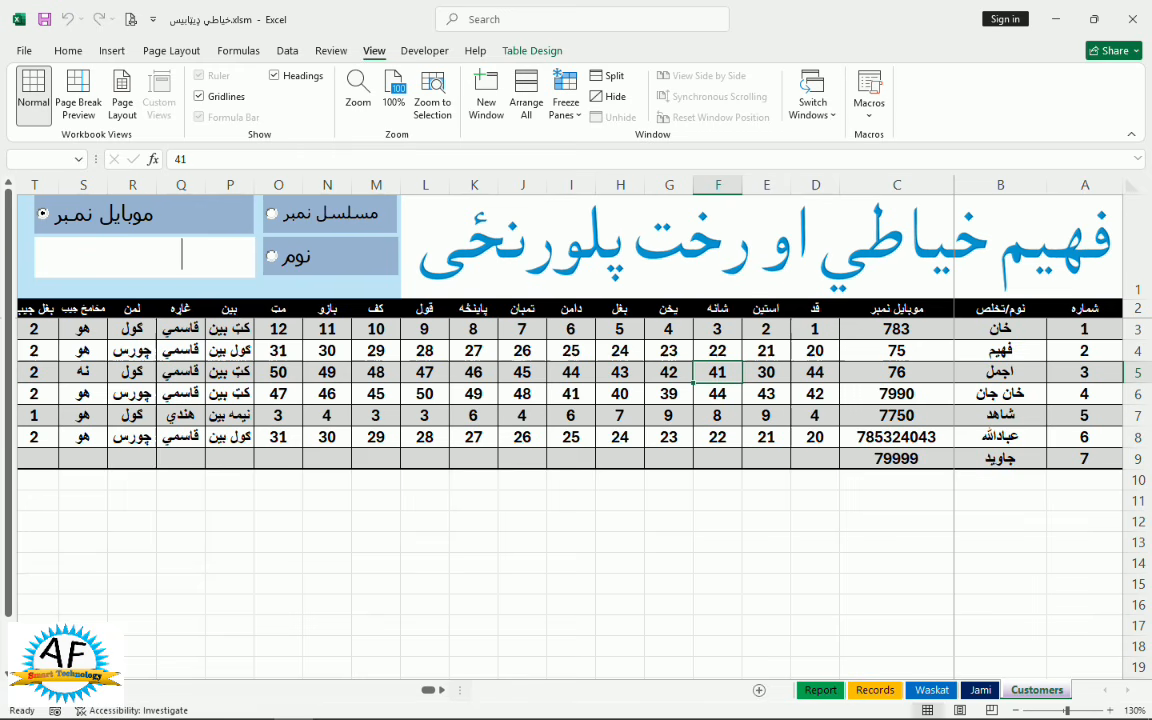
click(44, 19)
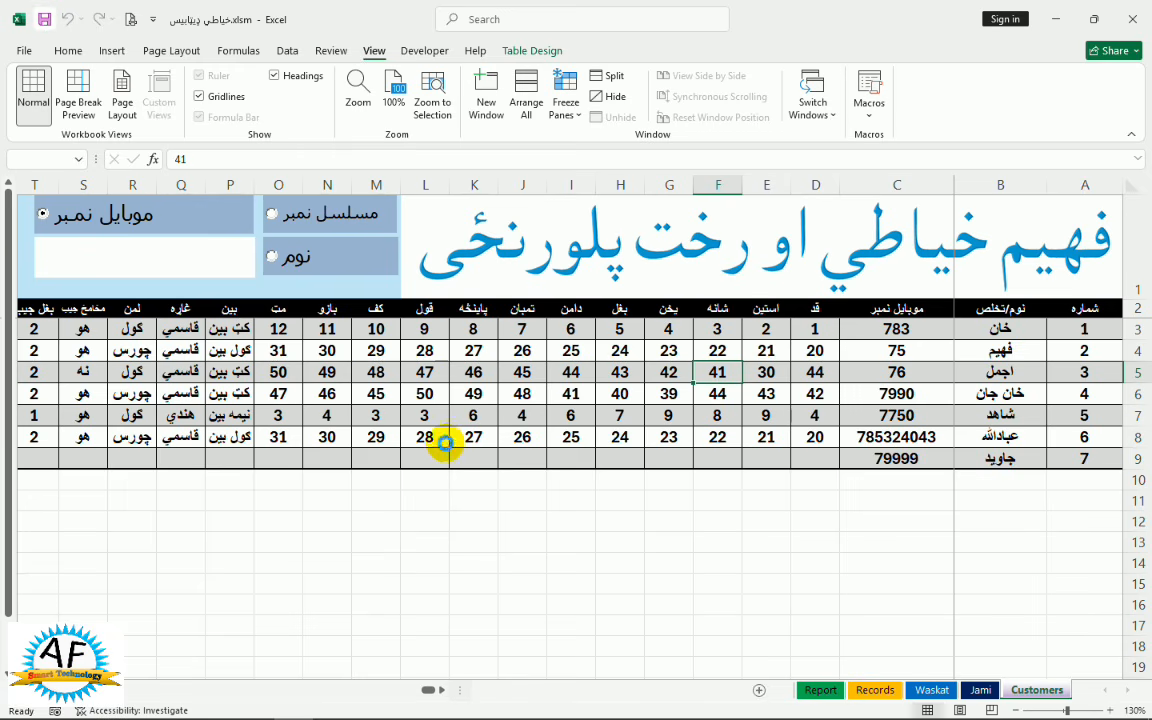